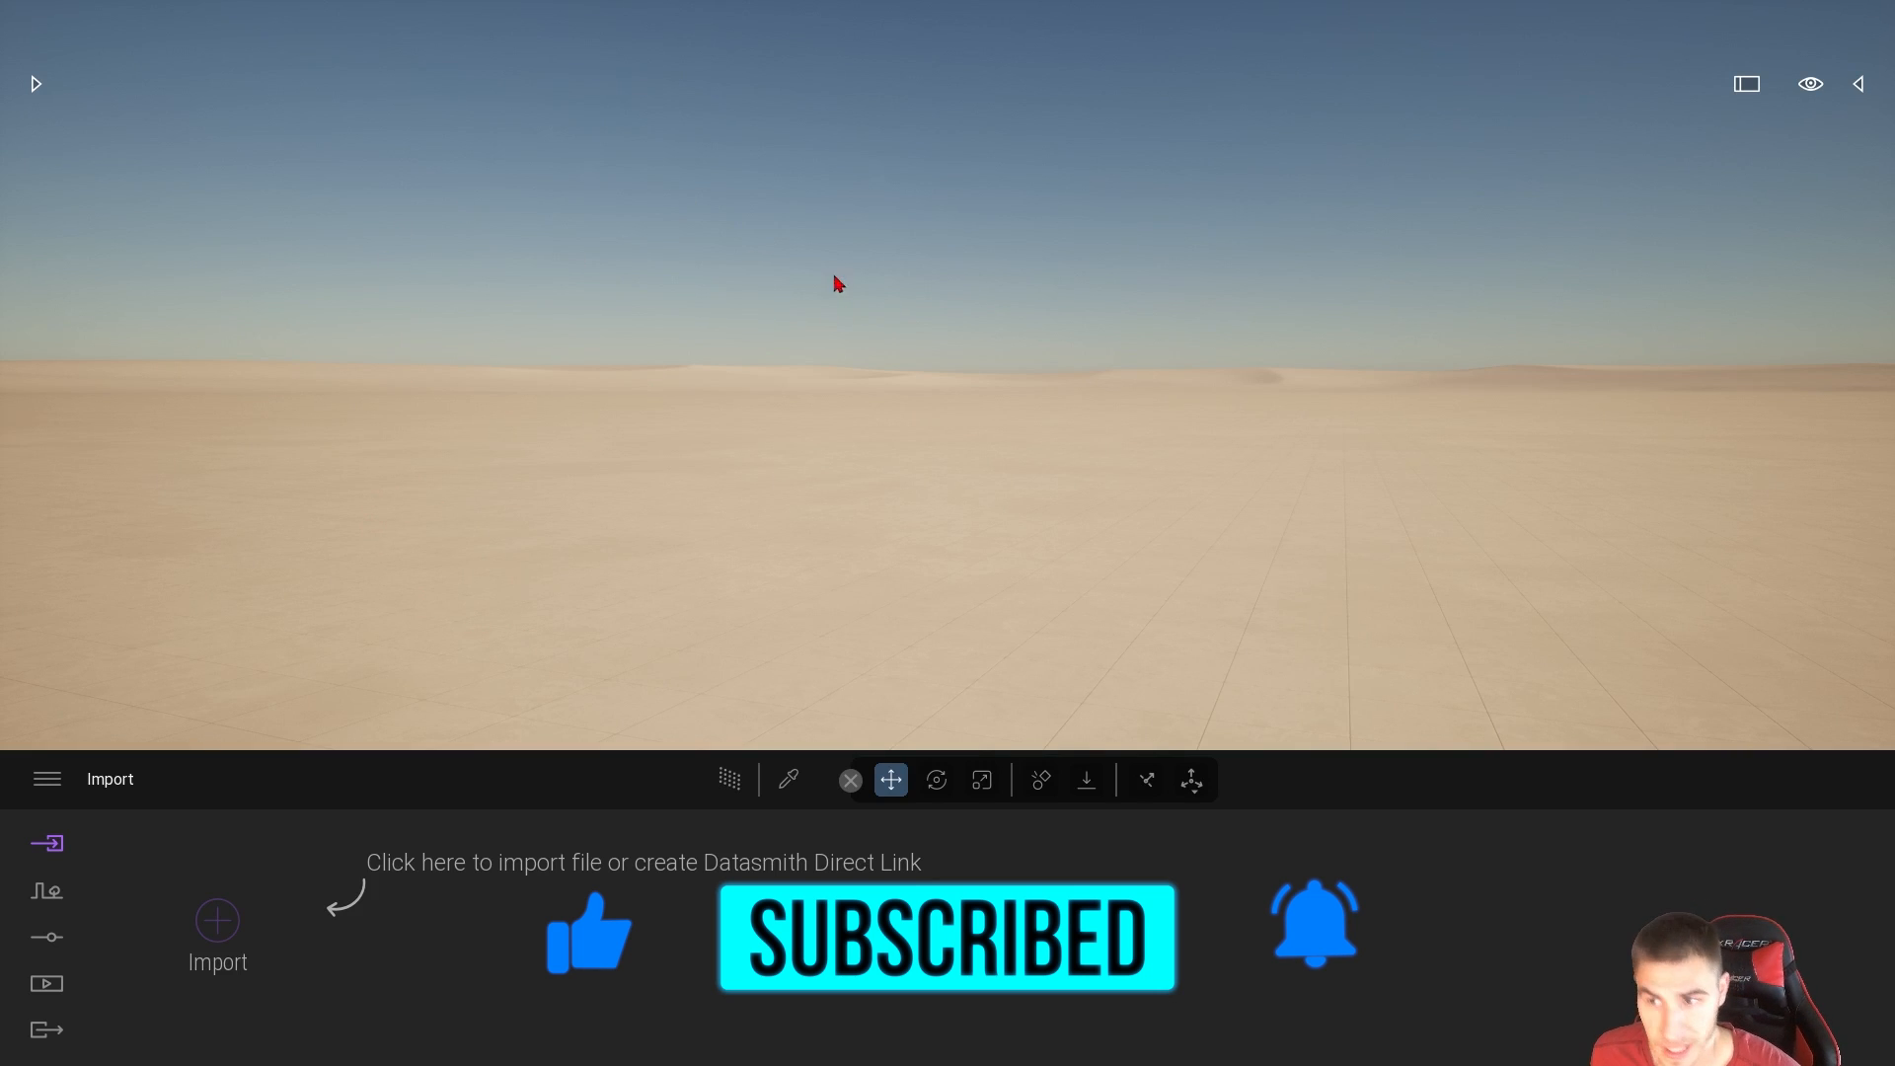
mouse_move(848, 289)
right_mouse_down()
mouse_move(948, 291)
mouse_move(997, 331)
mouse_move(883, 299)
right_mouse_up()
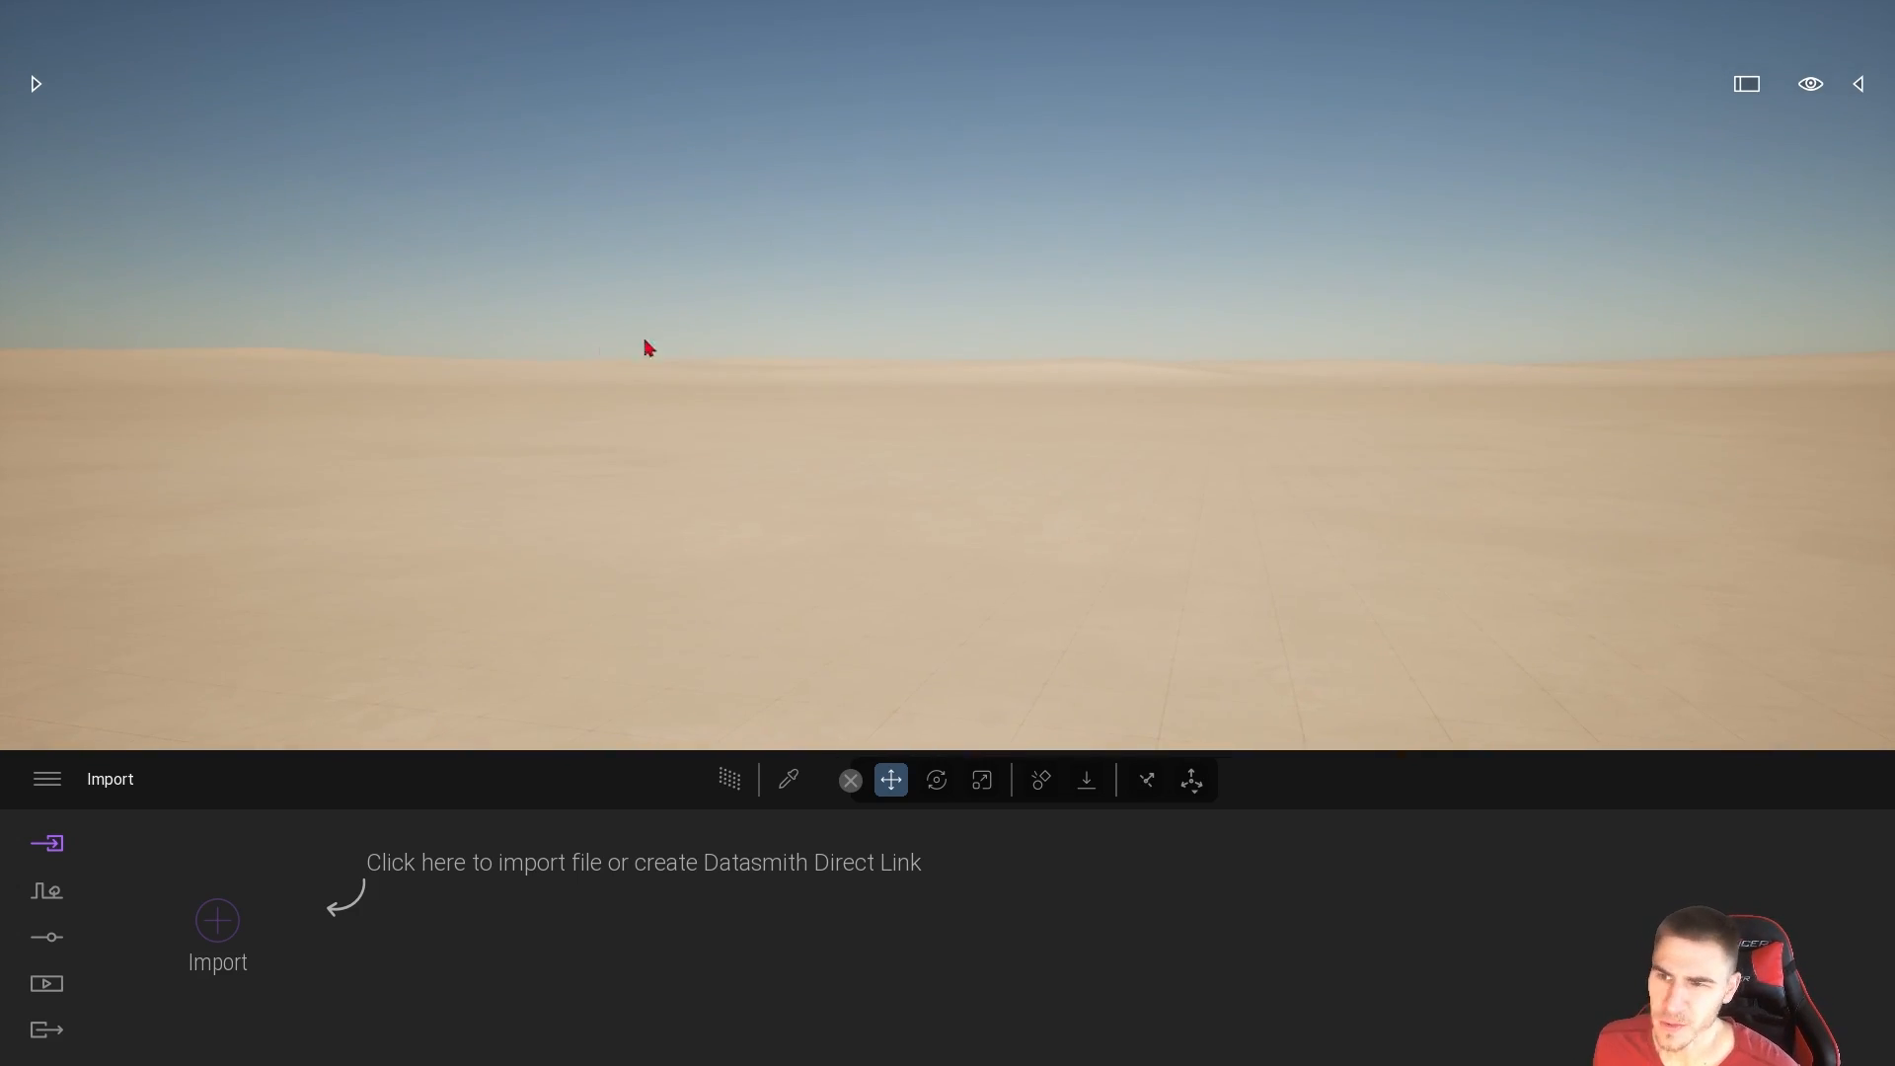
mouse_move(980, 409)
right_mouse_down()
mouse_move(1027, 434)
mouse_move(979, 409)
right_mouse_up()
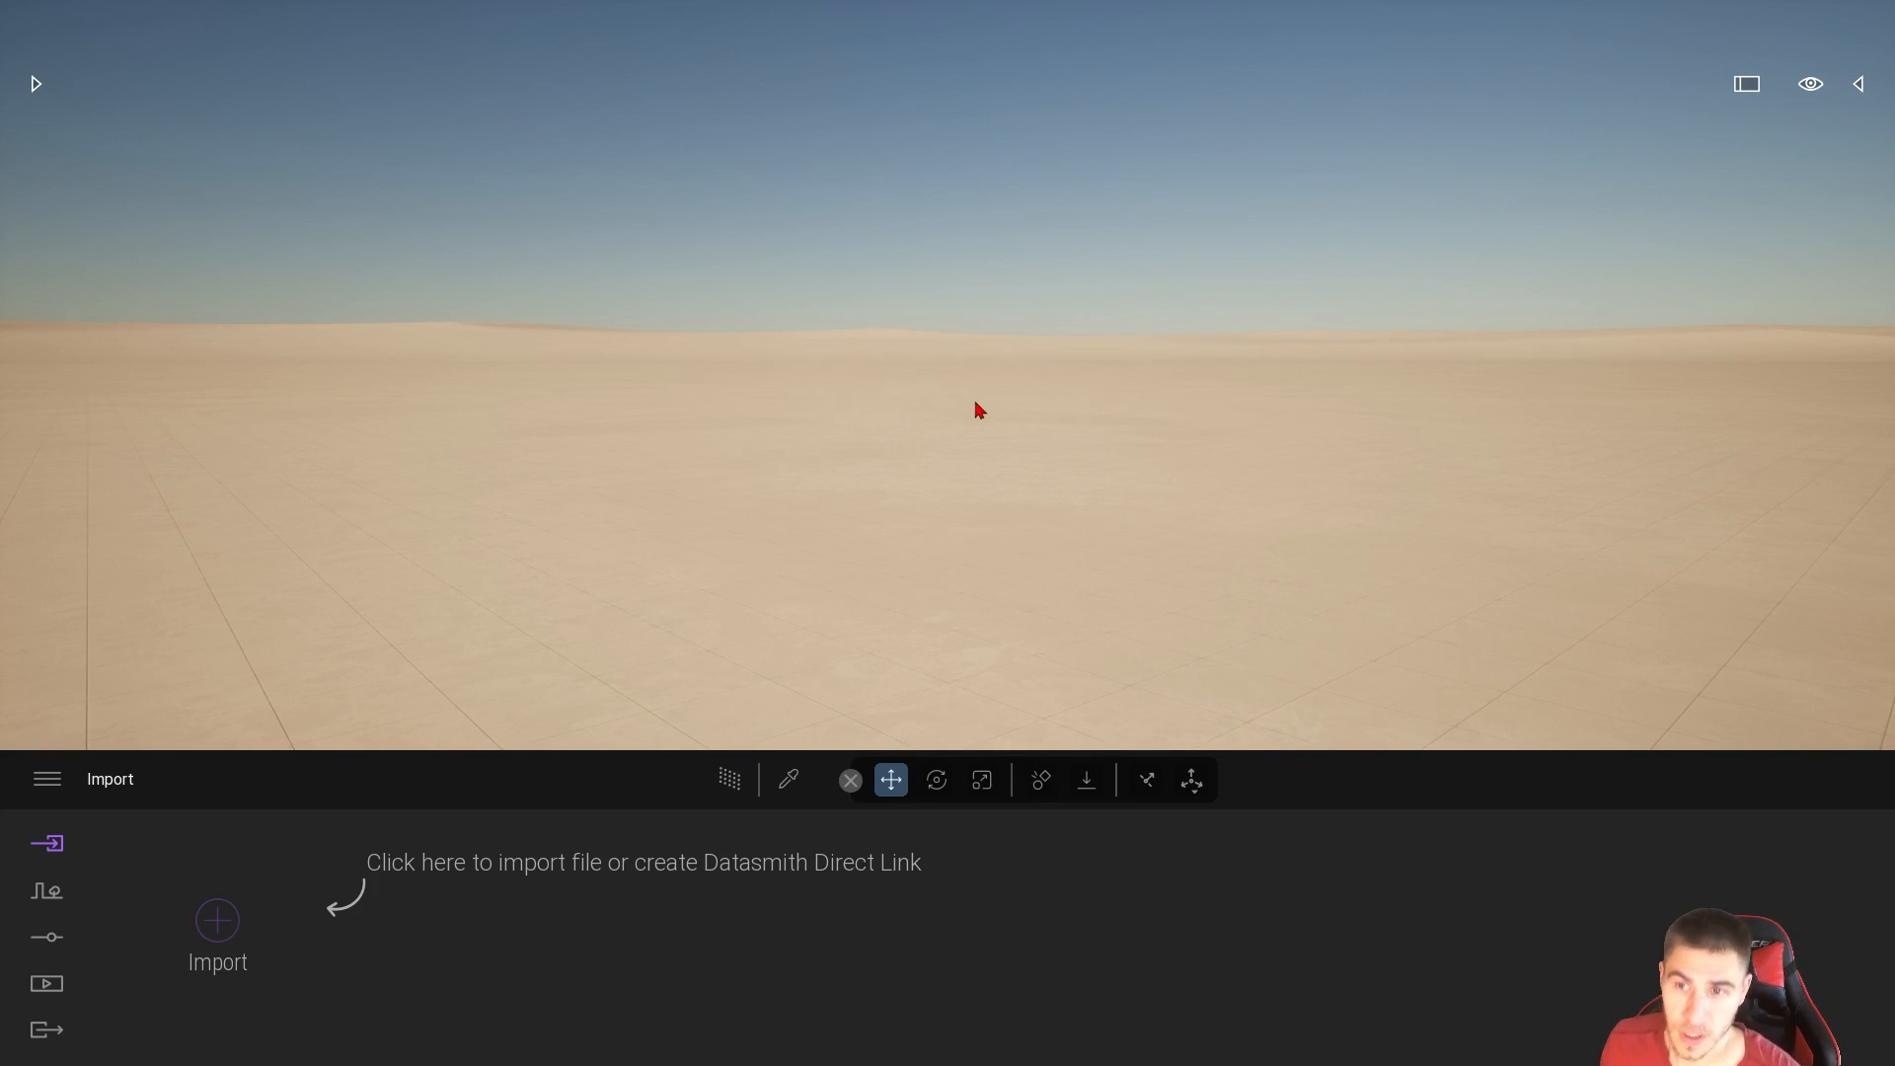
Step: Open the Datasmith file export, check the available save types, and cancel without exporting
mouse_move(222, 5)
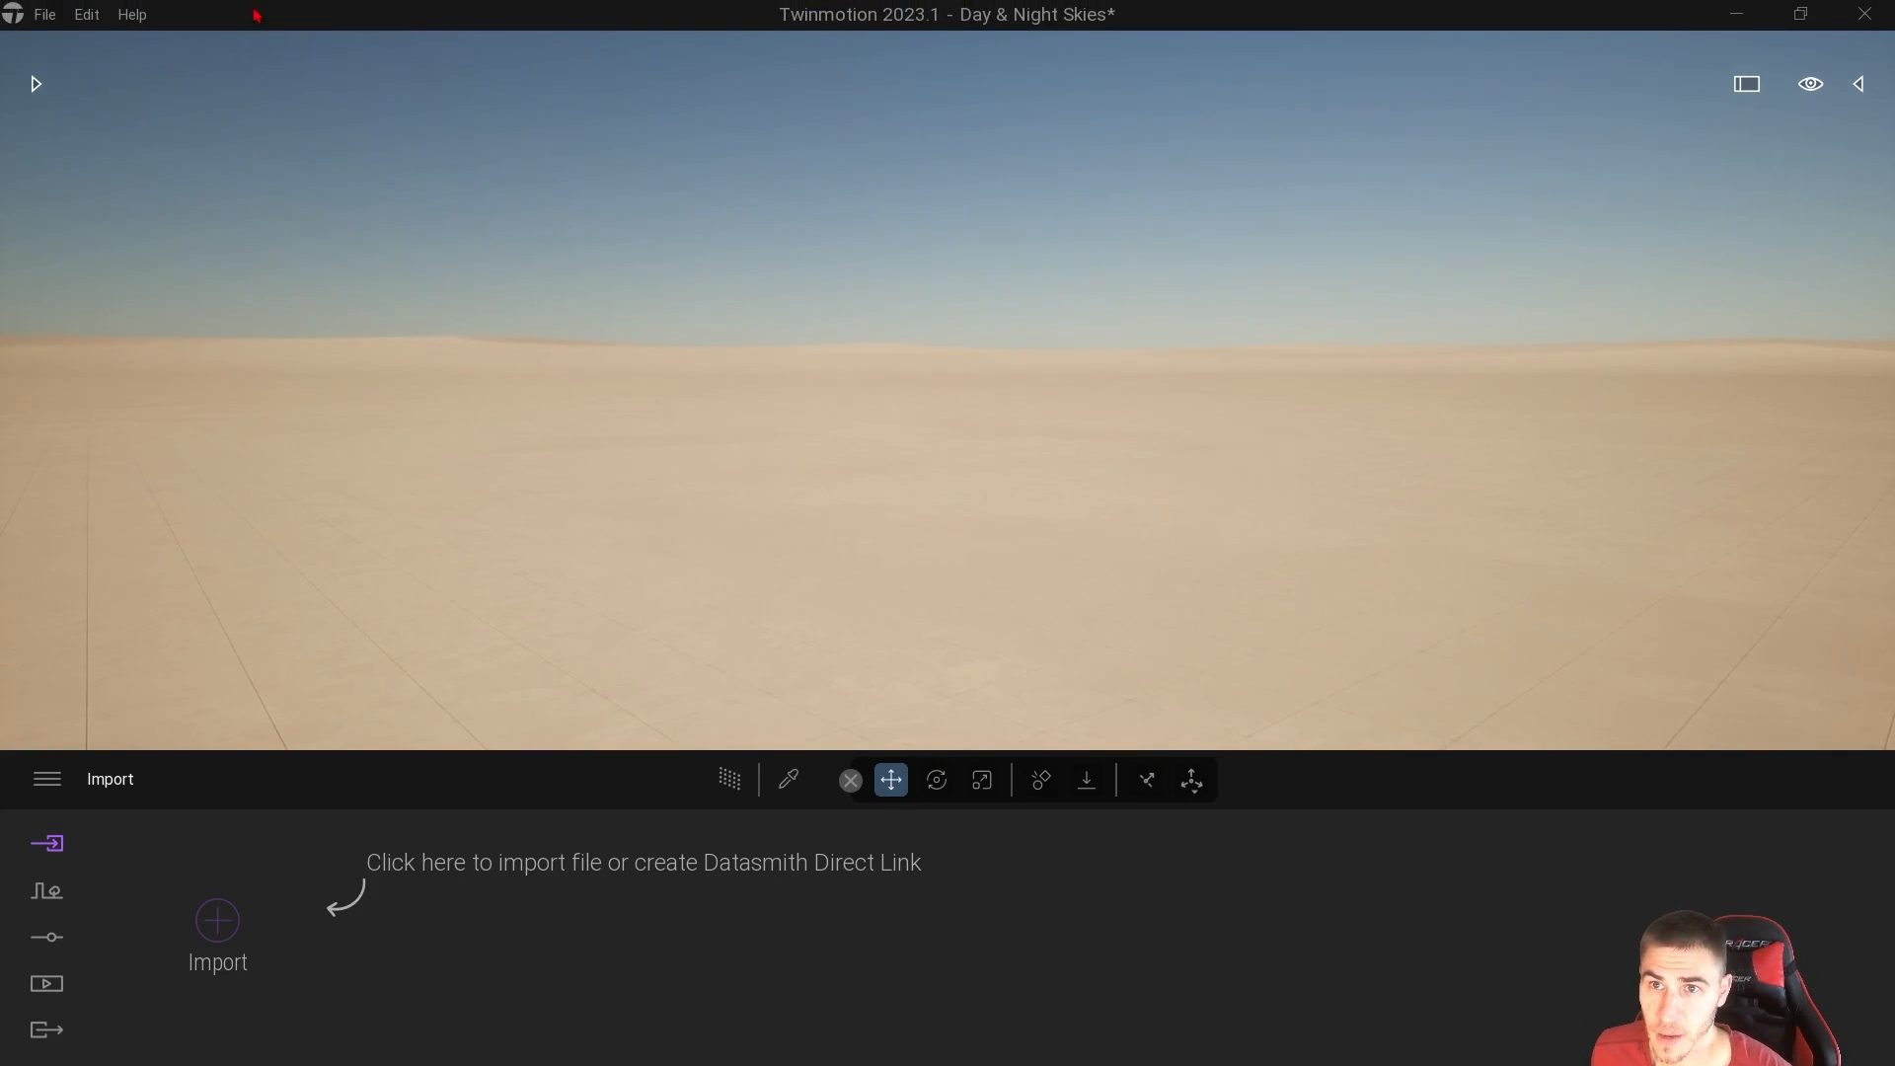
left_click(50, 13)
left_click(52, 16)
left_click(48, 13)
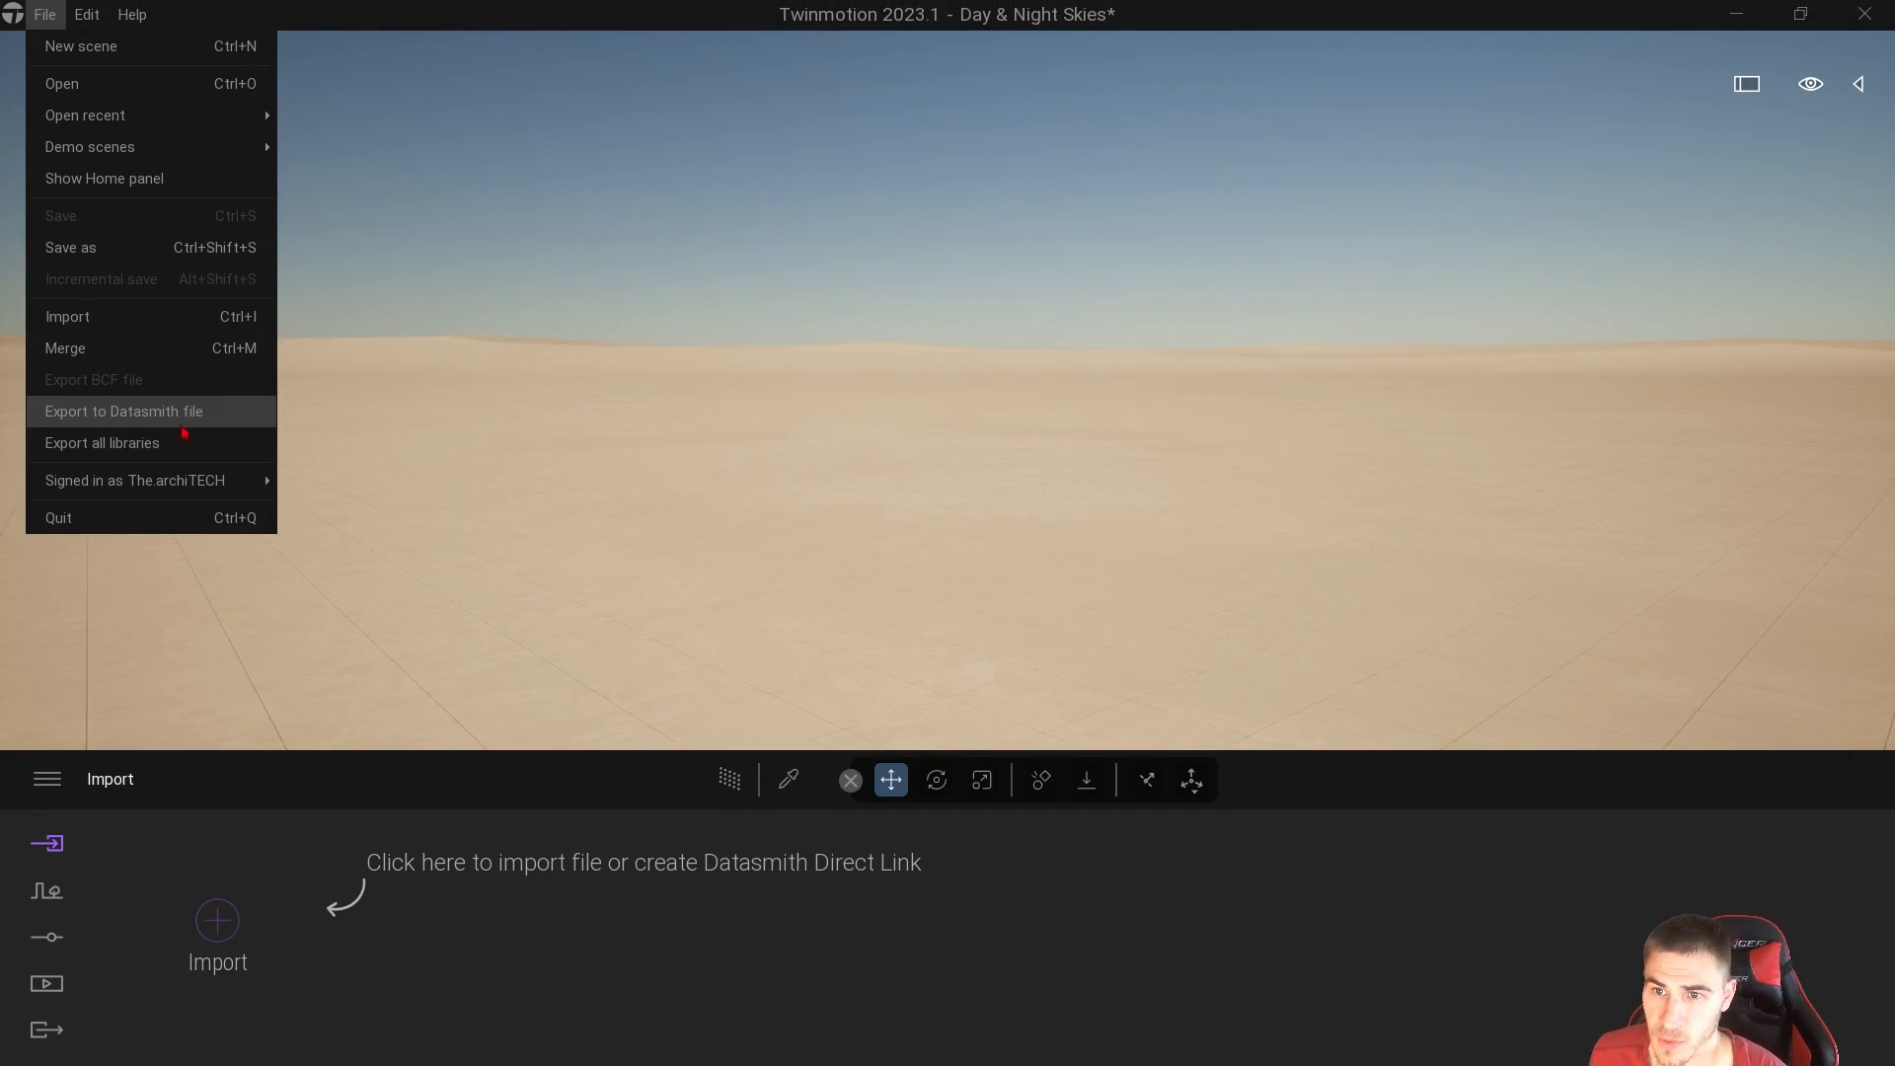
left_click(185, 422)
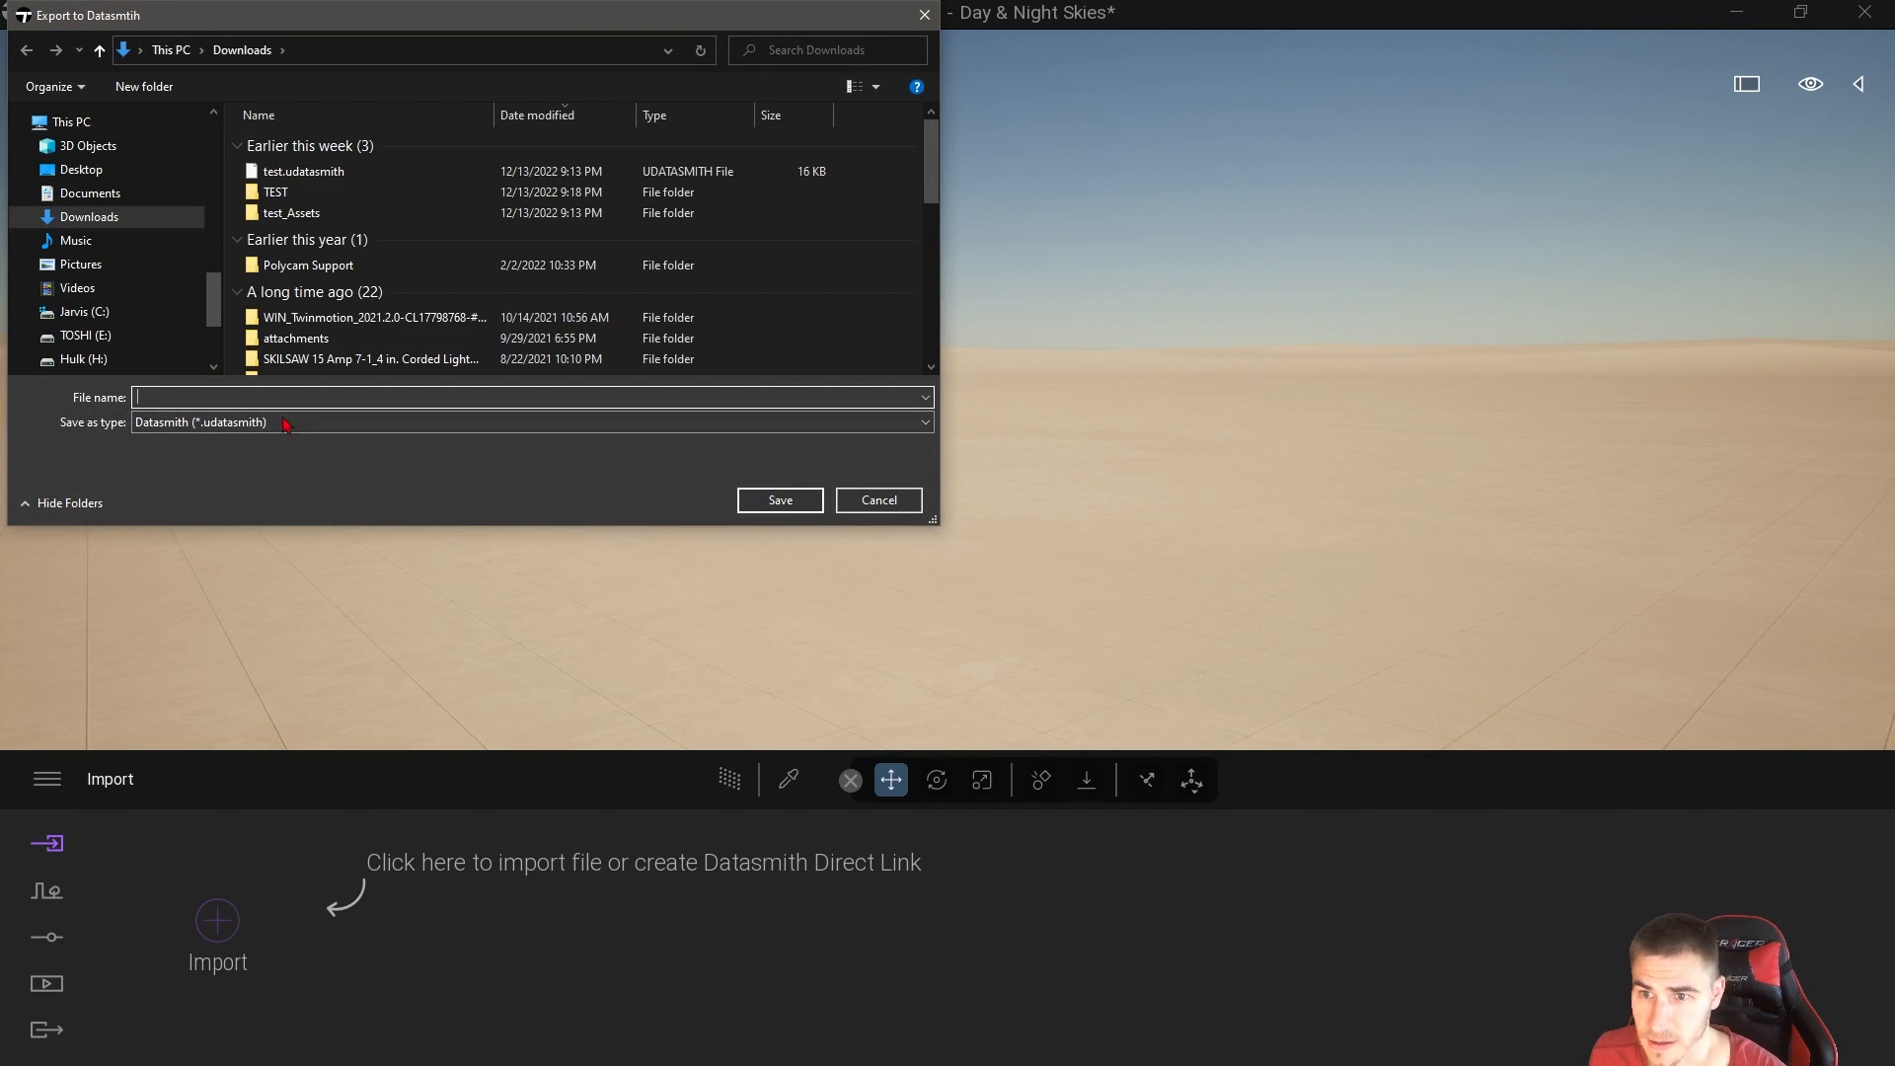
left_click(237, 422)
left_click(237, 436)
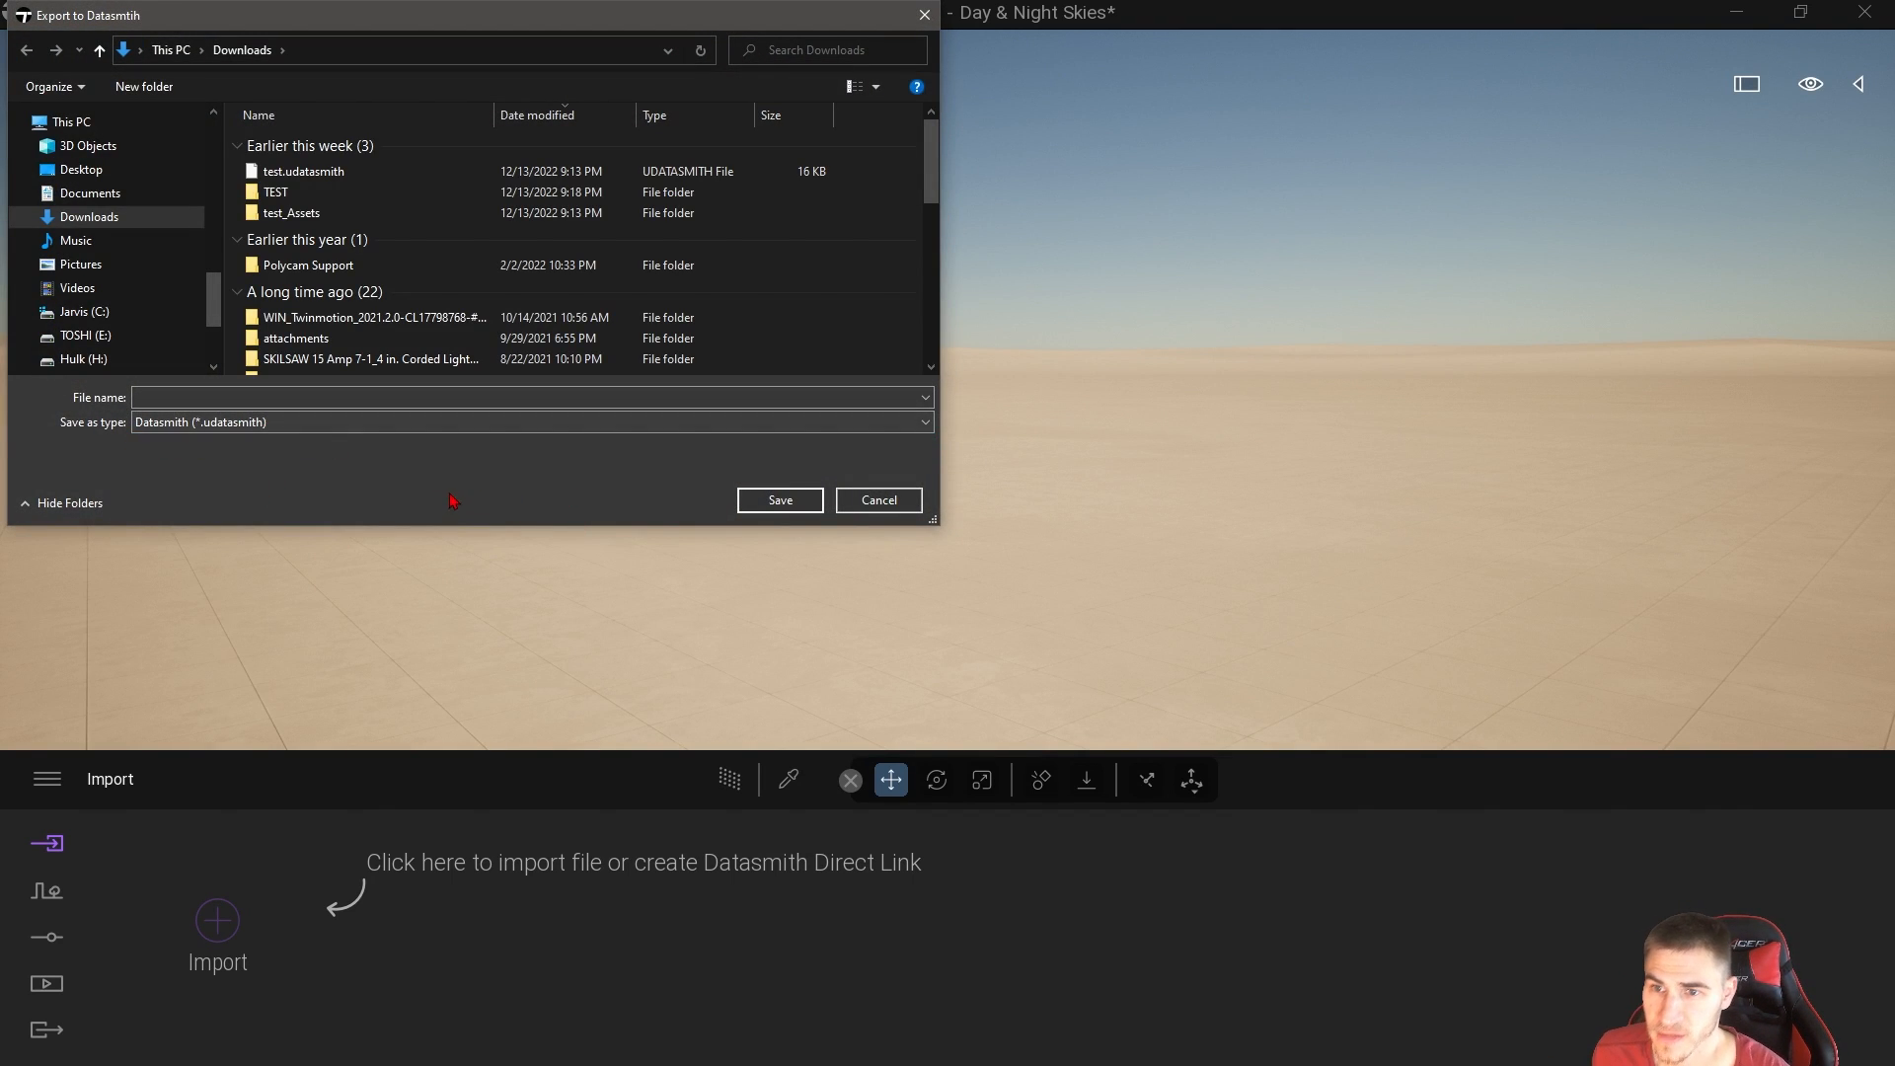
left_click(884, 499)
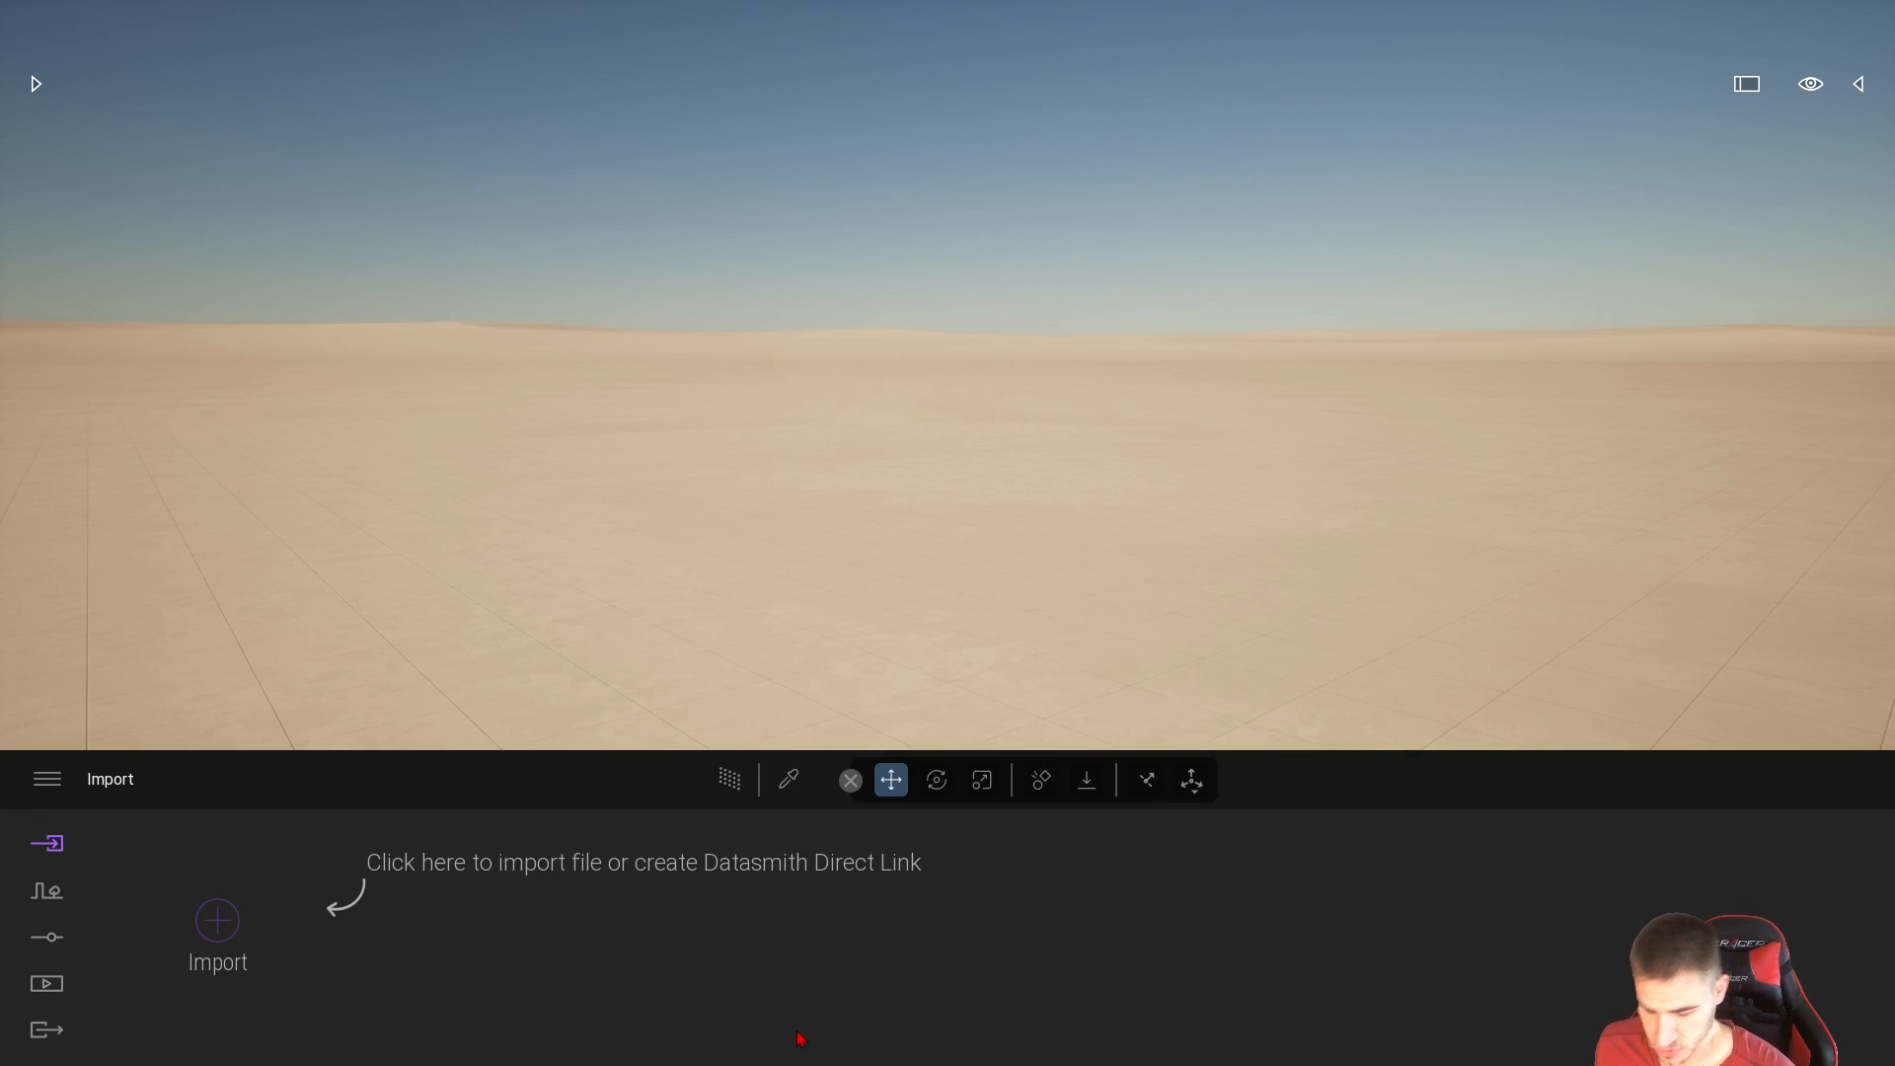
Step: Switch to Unreal Engine to look at the open TEST project, and minimise the editor
key("super")
left_click(991, 1046)
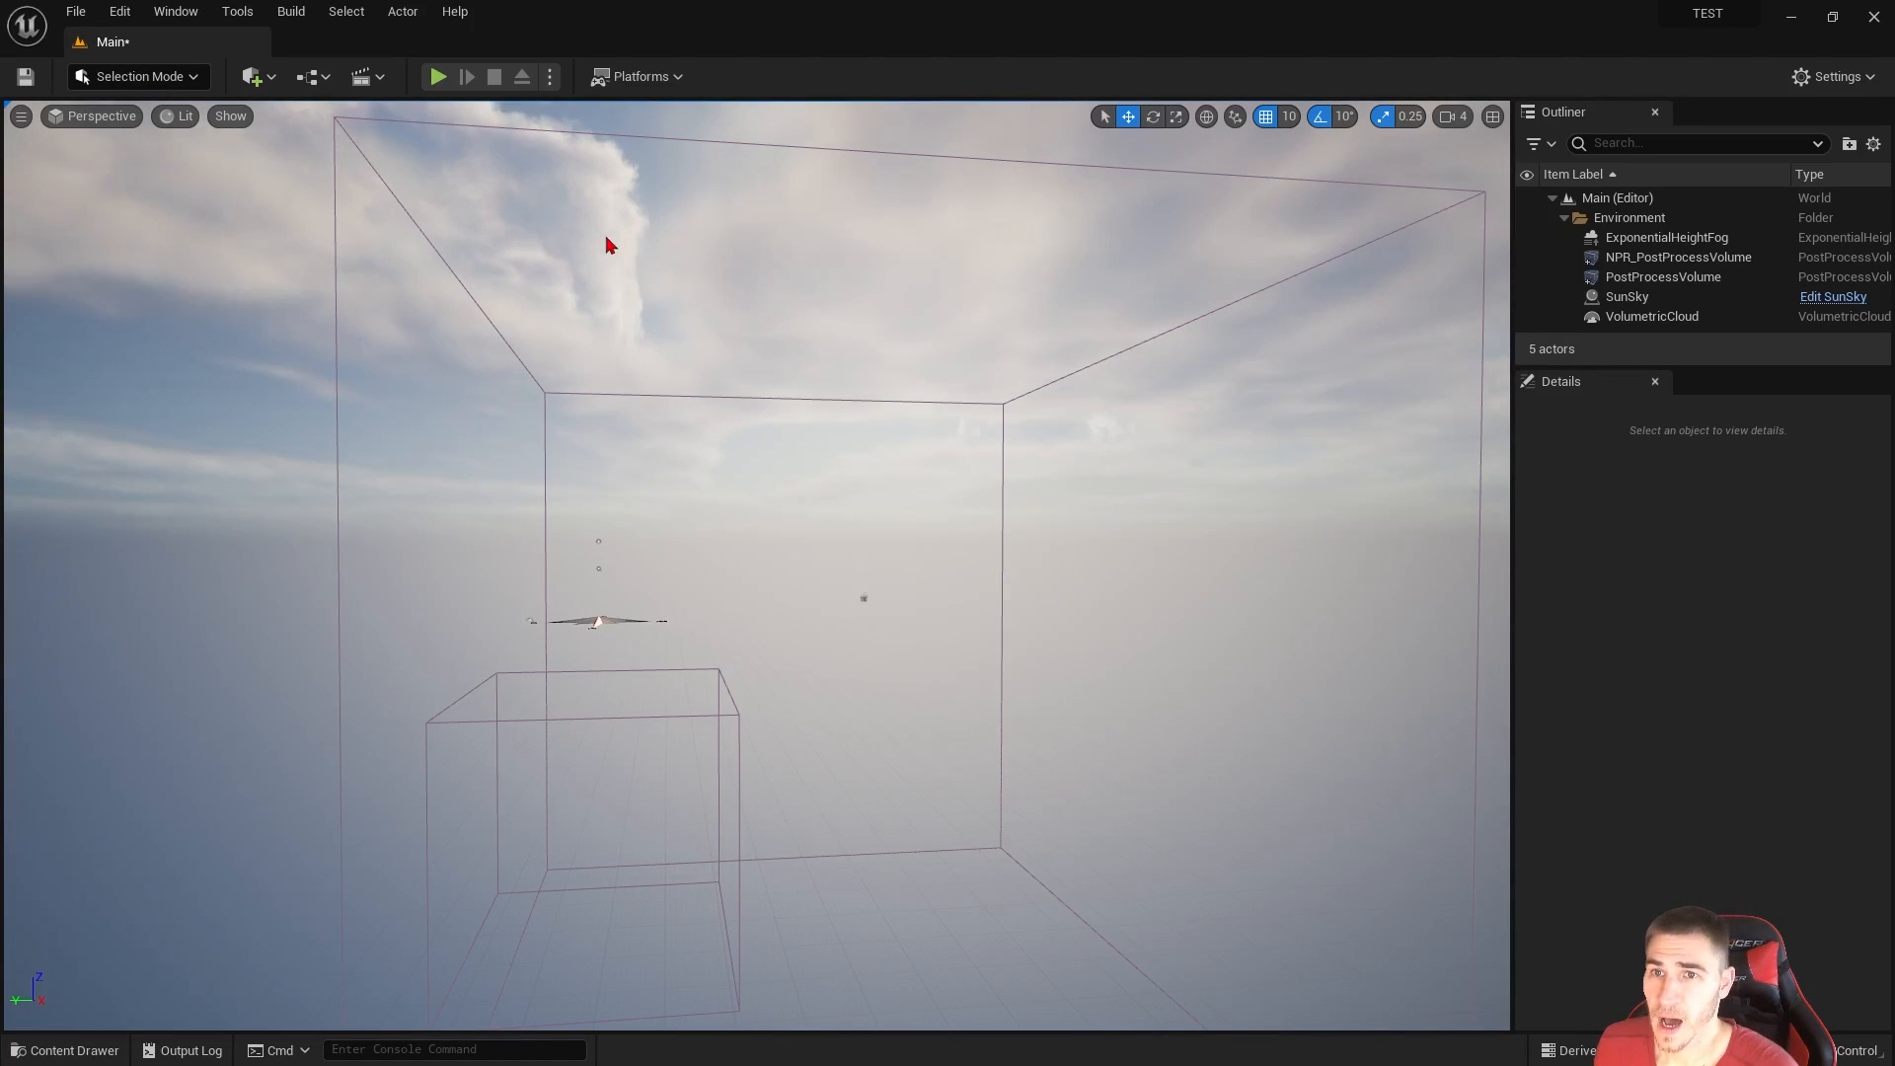
left_click(1793, 18)
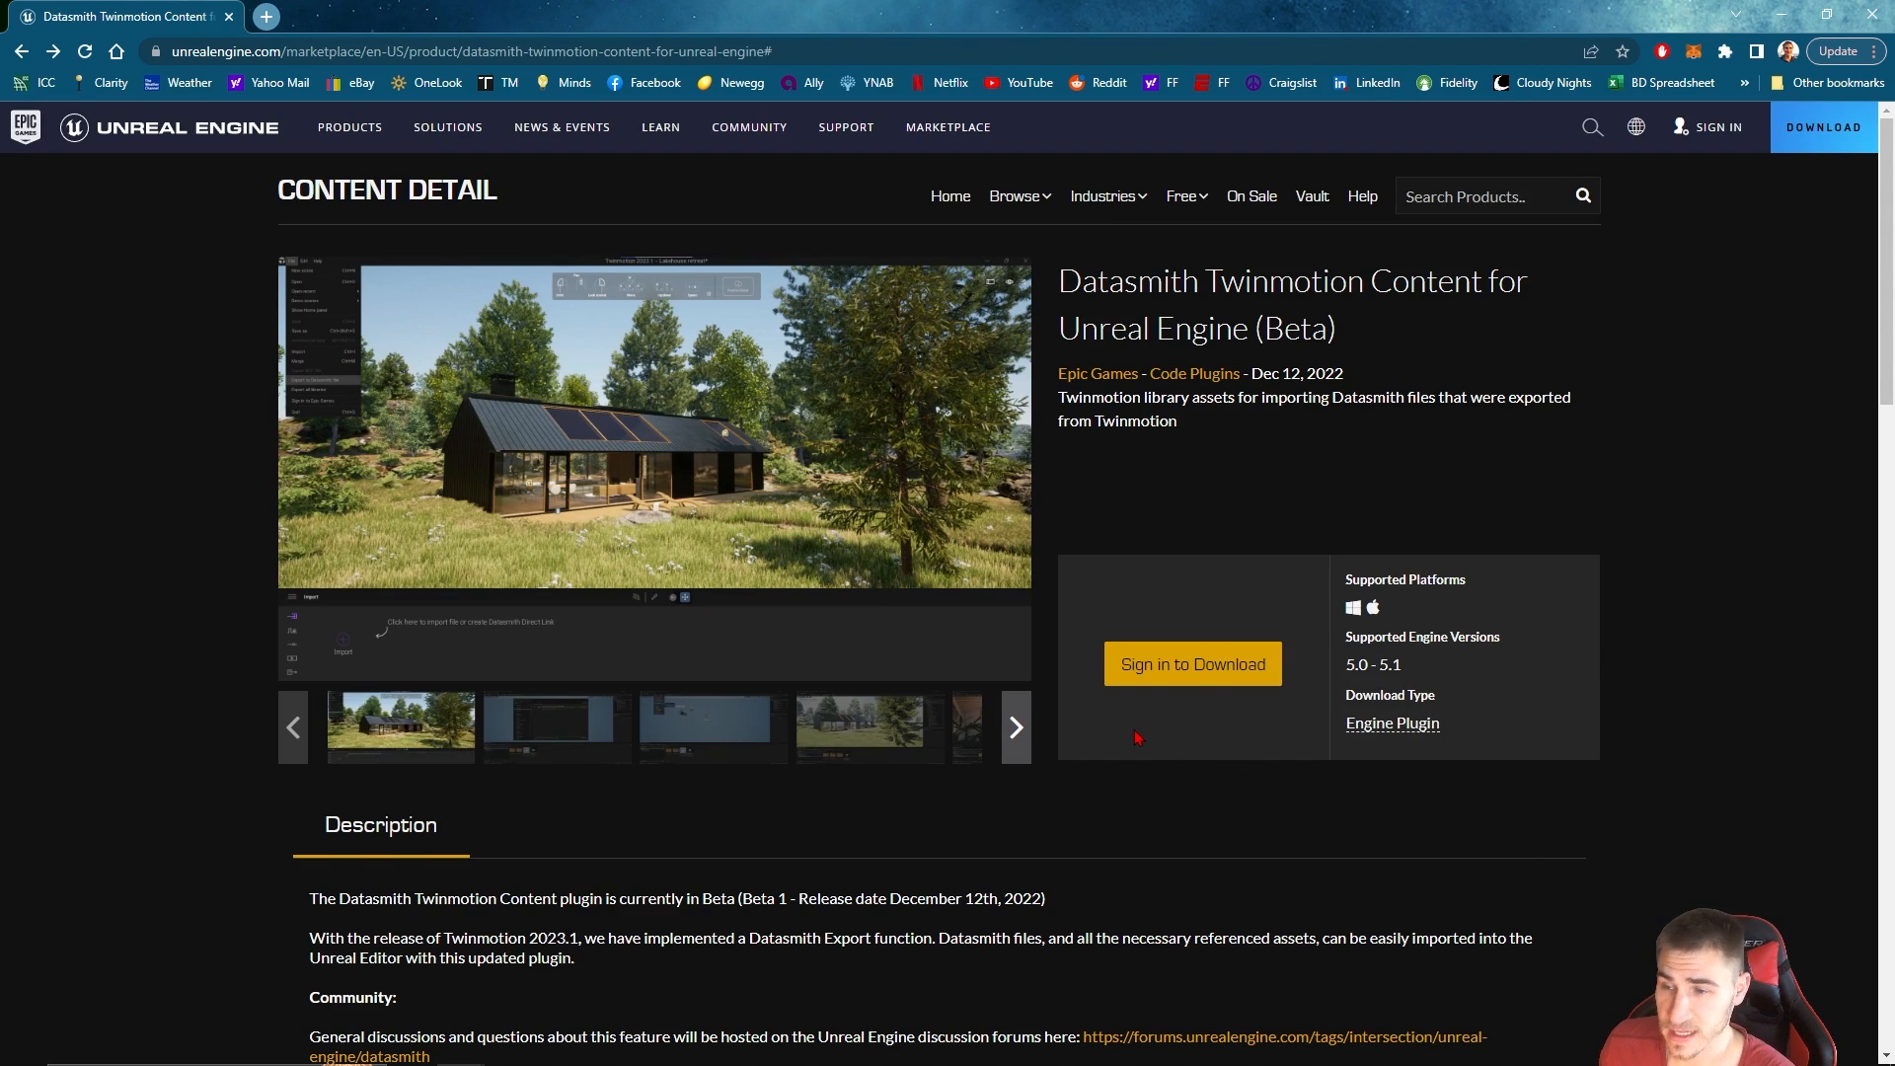
Step: Sign in on the marketplace page, claim the free Datasmith Twinmotion Content for Unreal Engine (Beta) plugin, and accept its license agreement
left_click(1196, 666)
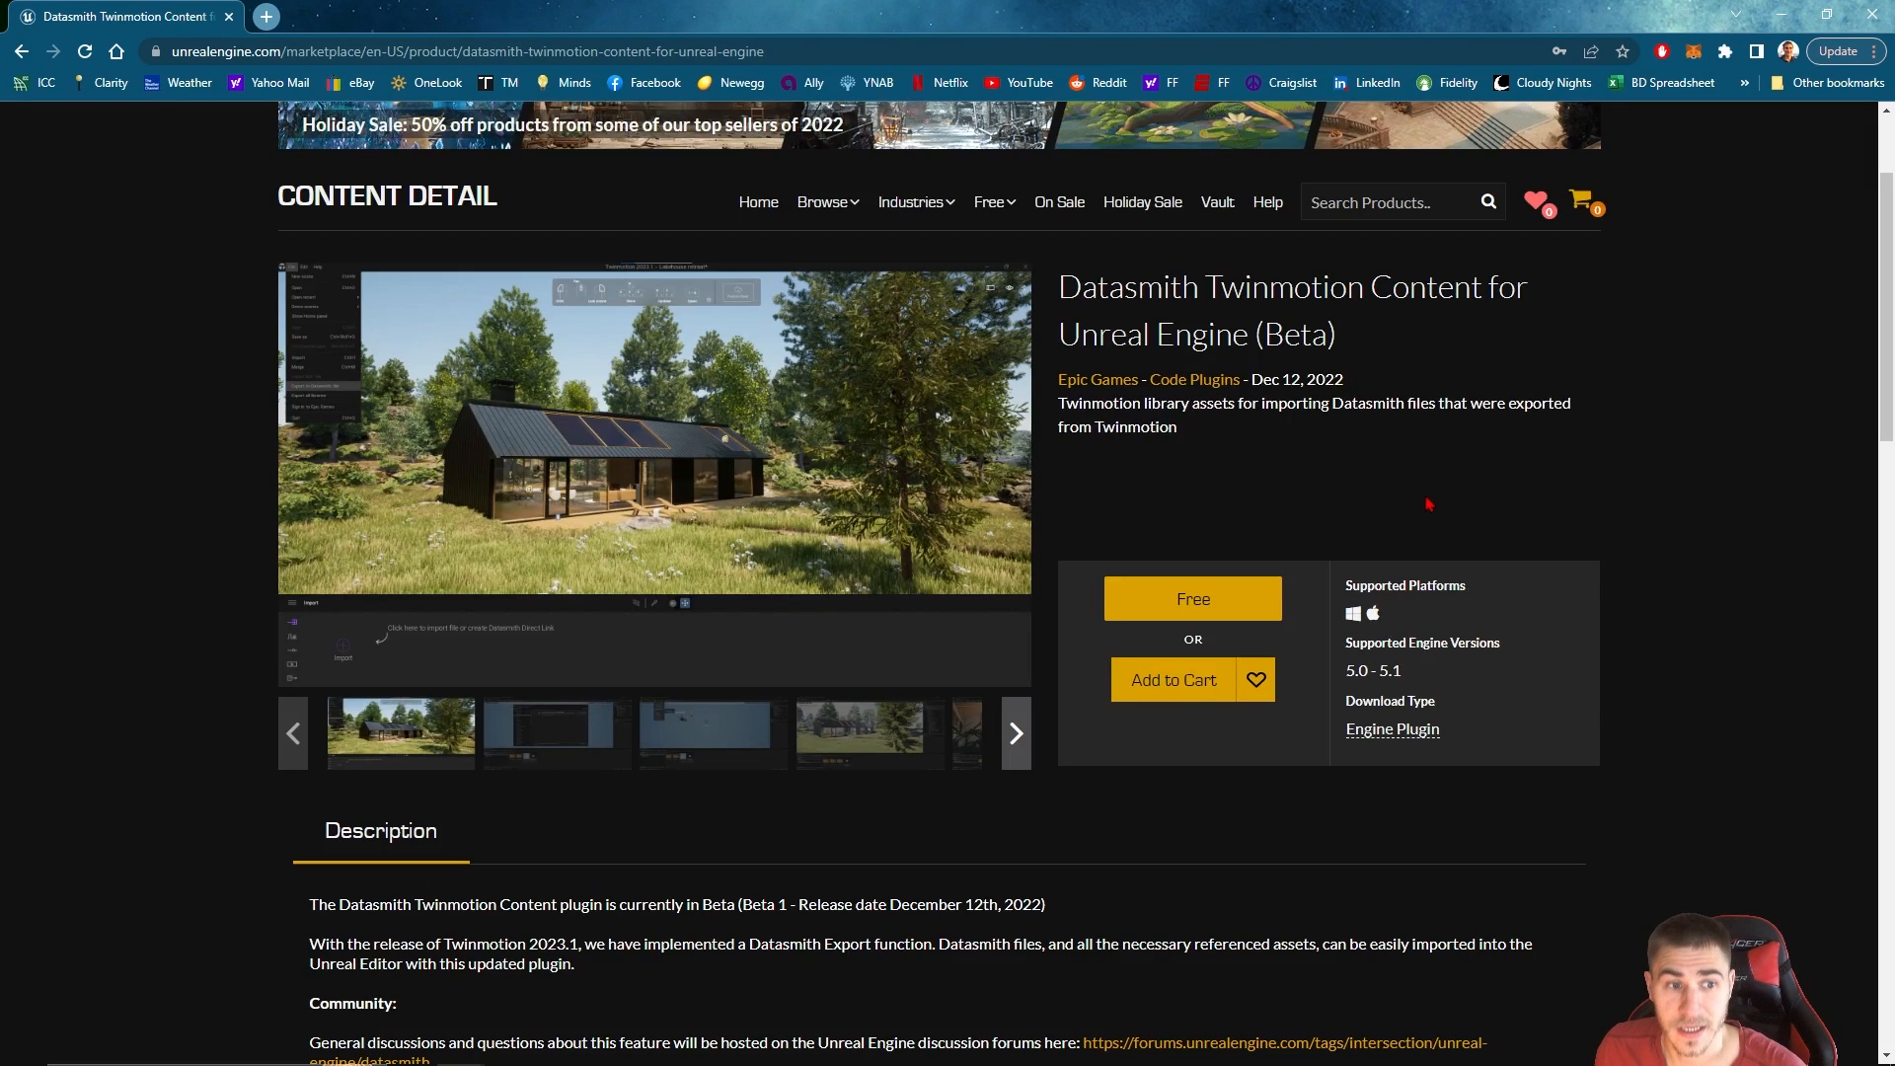
left_click(1246, 604)
left_click(738, 869)
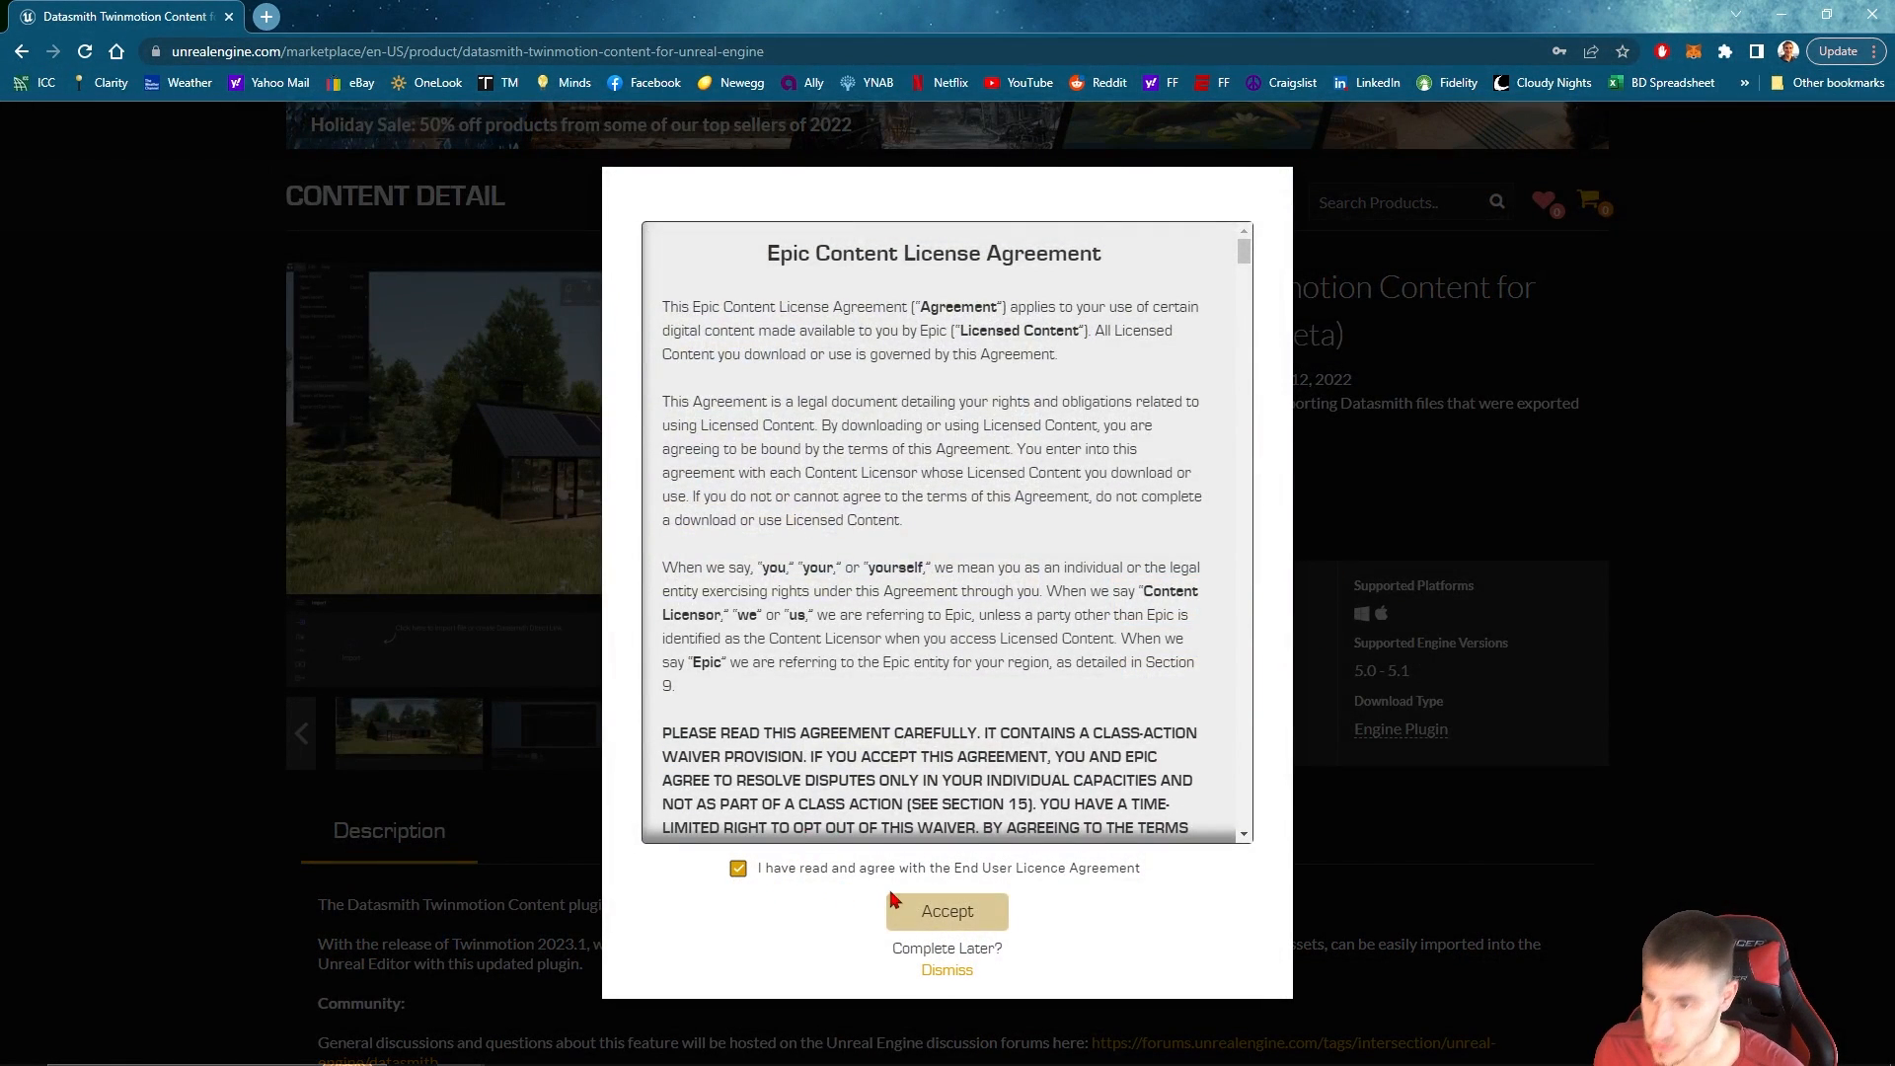
left_click(946, 912)
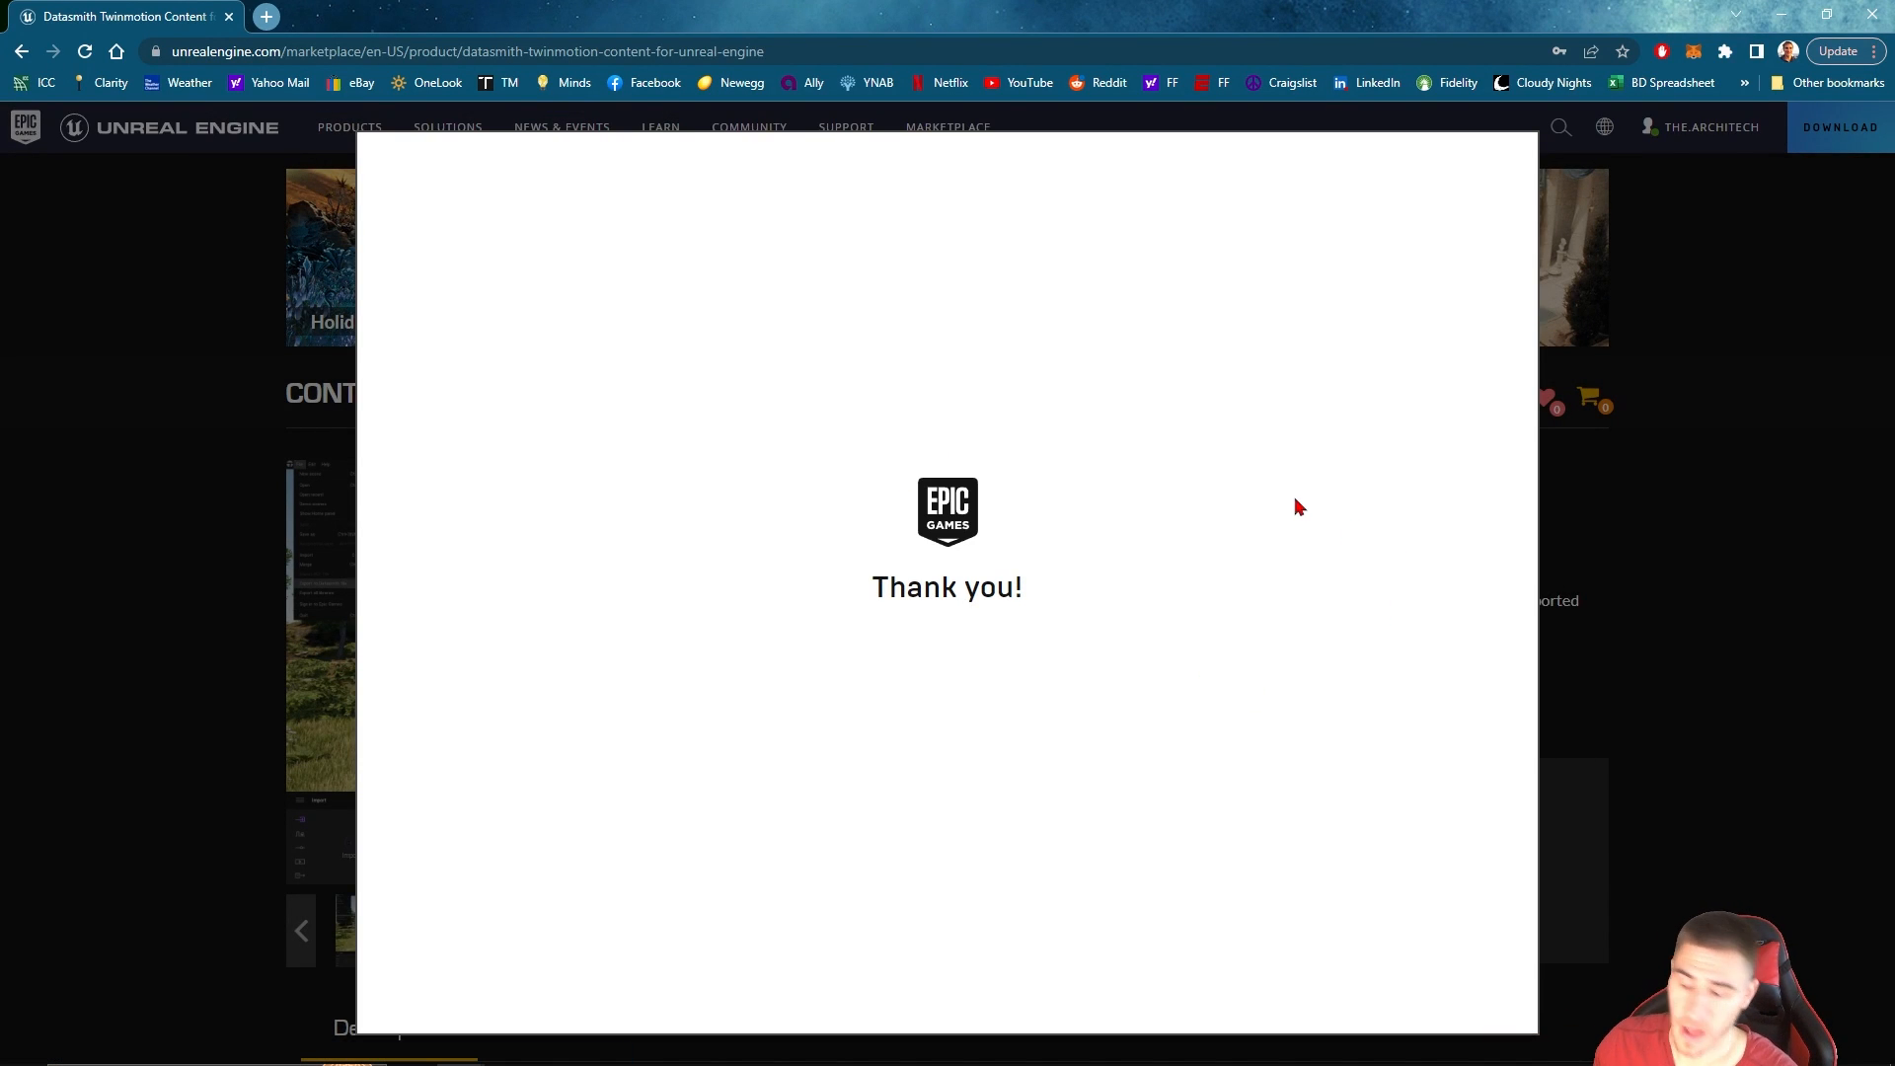
scroll(1266, 431, "down", 1)
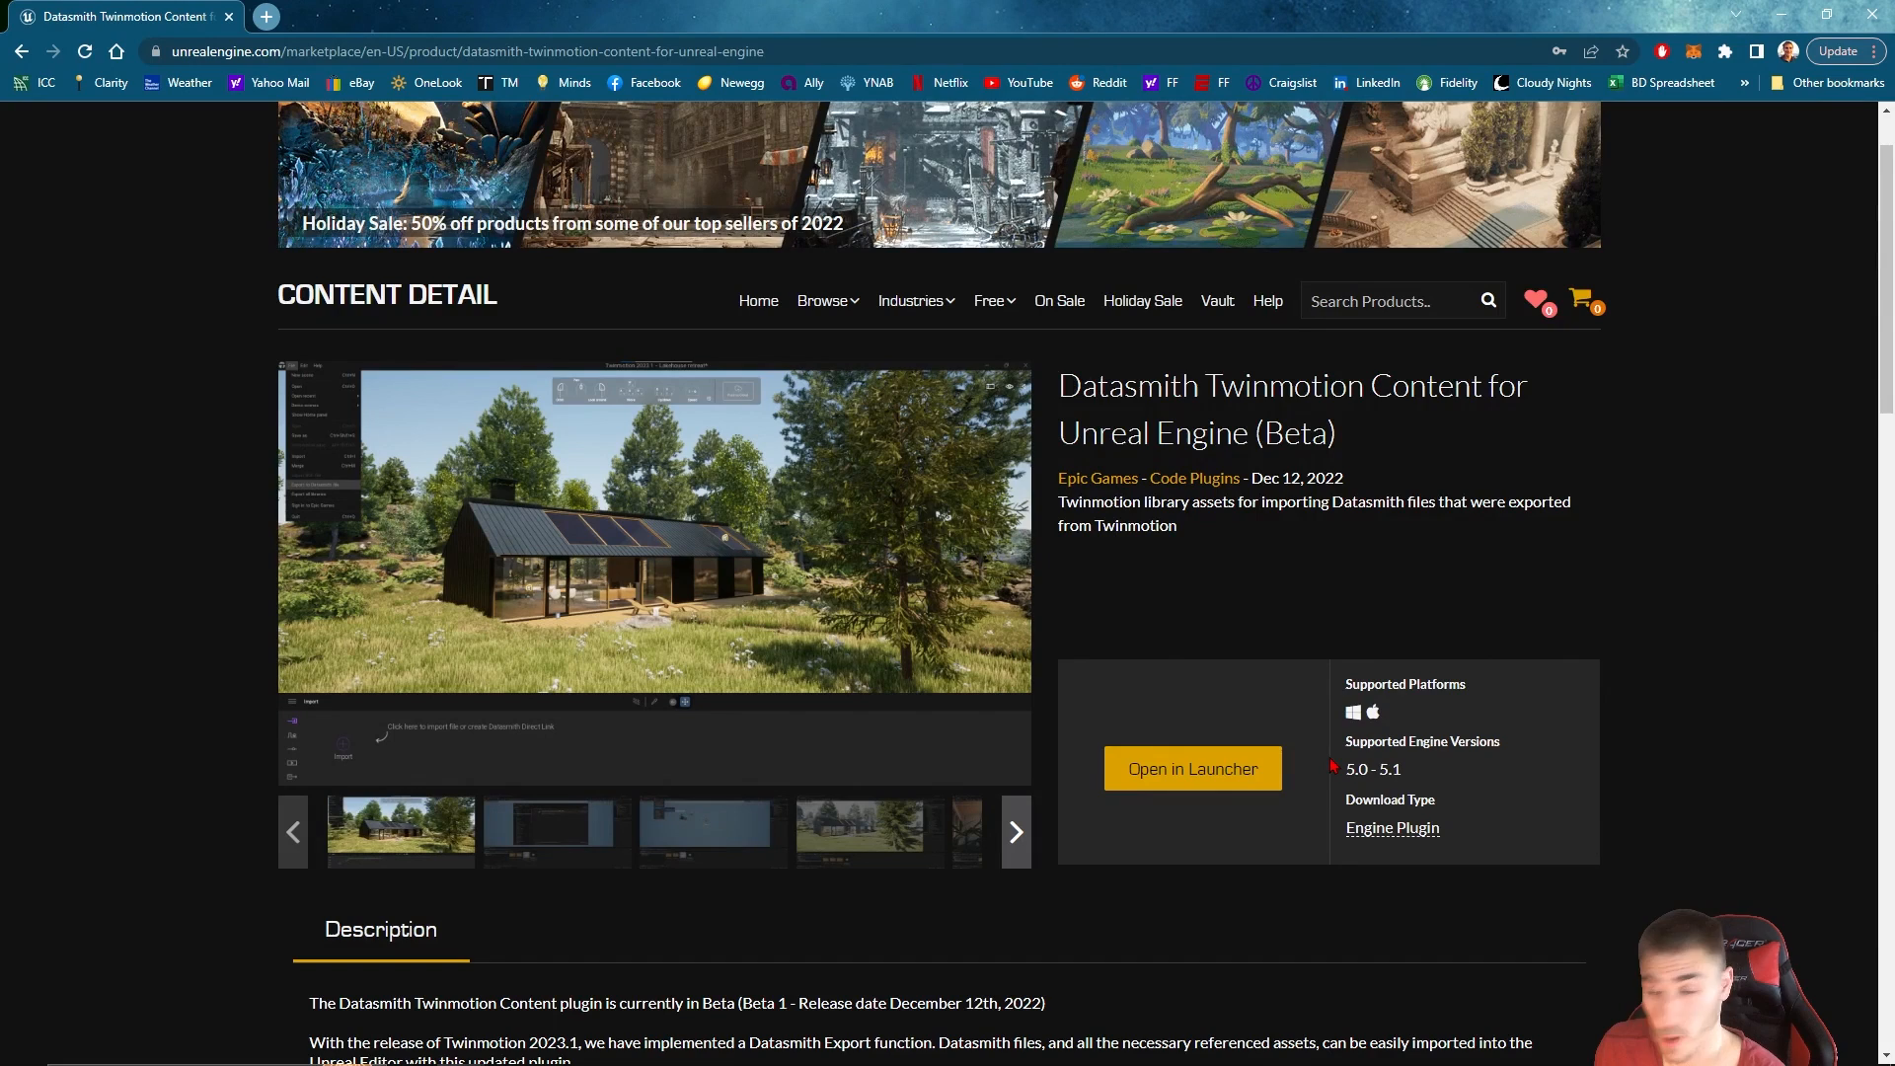
Step: Open the plugin in the Epic Games Launcher and install it to engine version 5.1
left_click(1185, 775)
left_click(1081, 219)
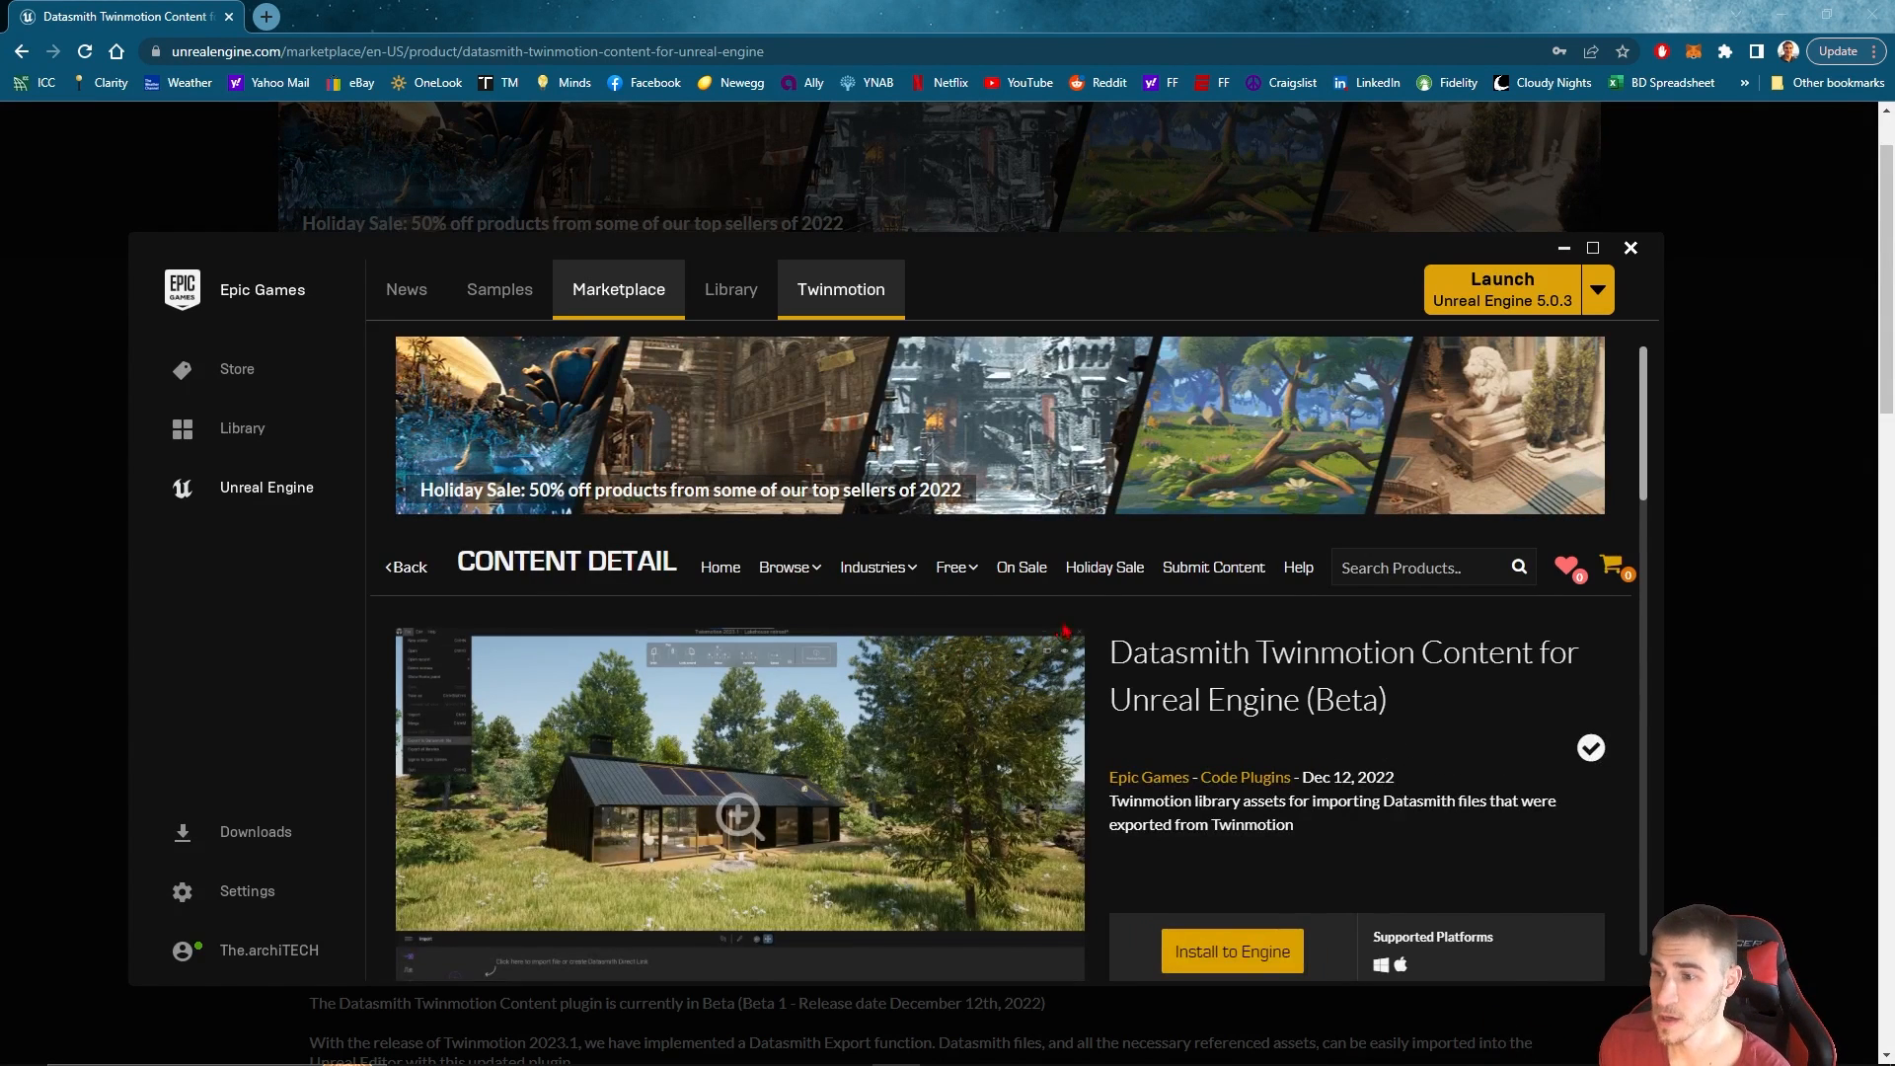
scroll(1122, 600, "down", 1)
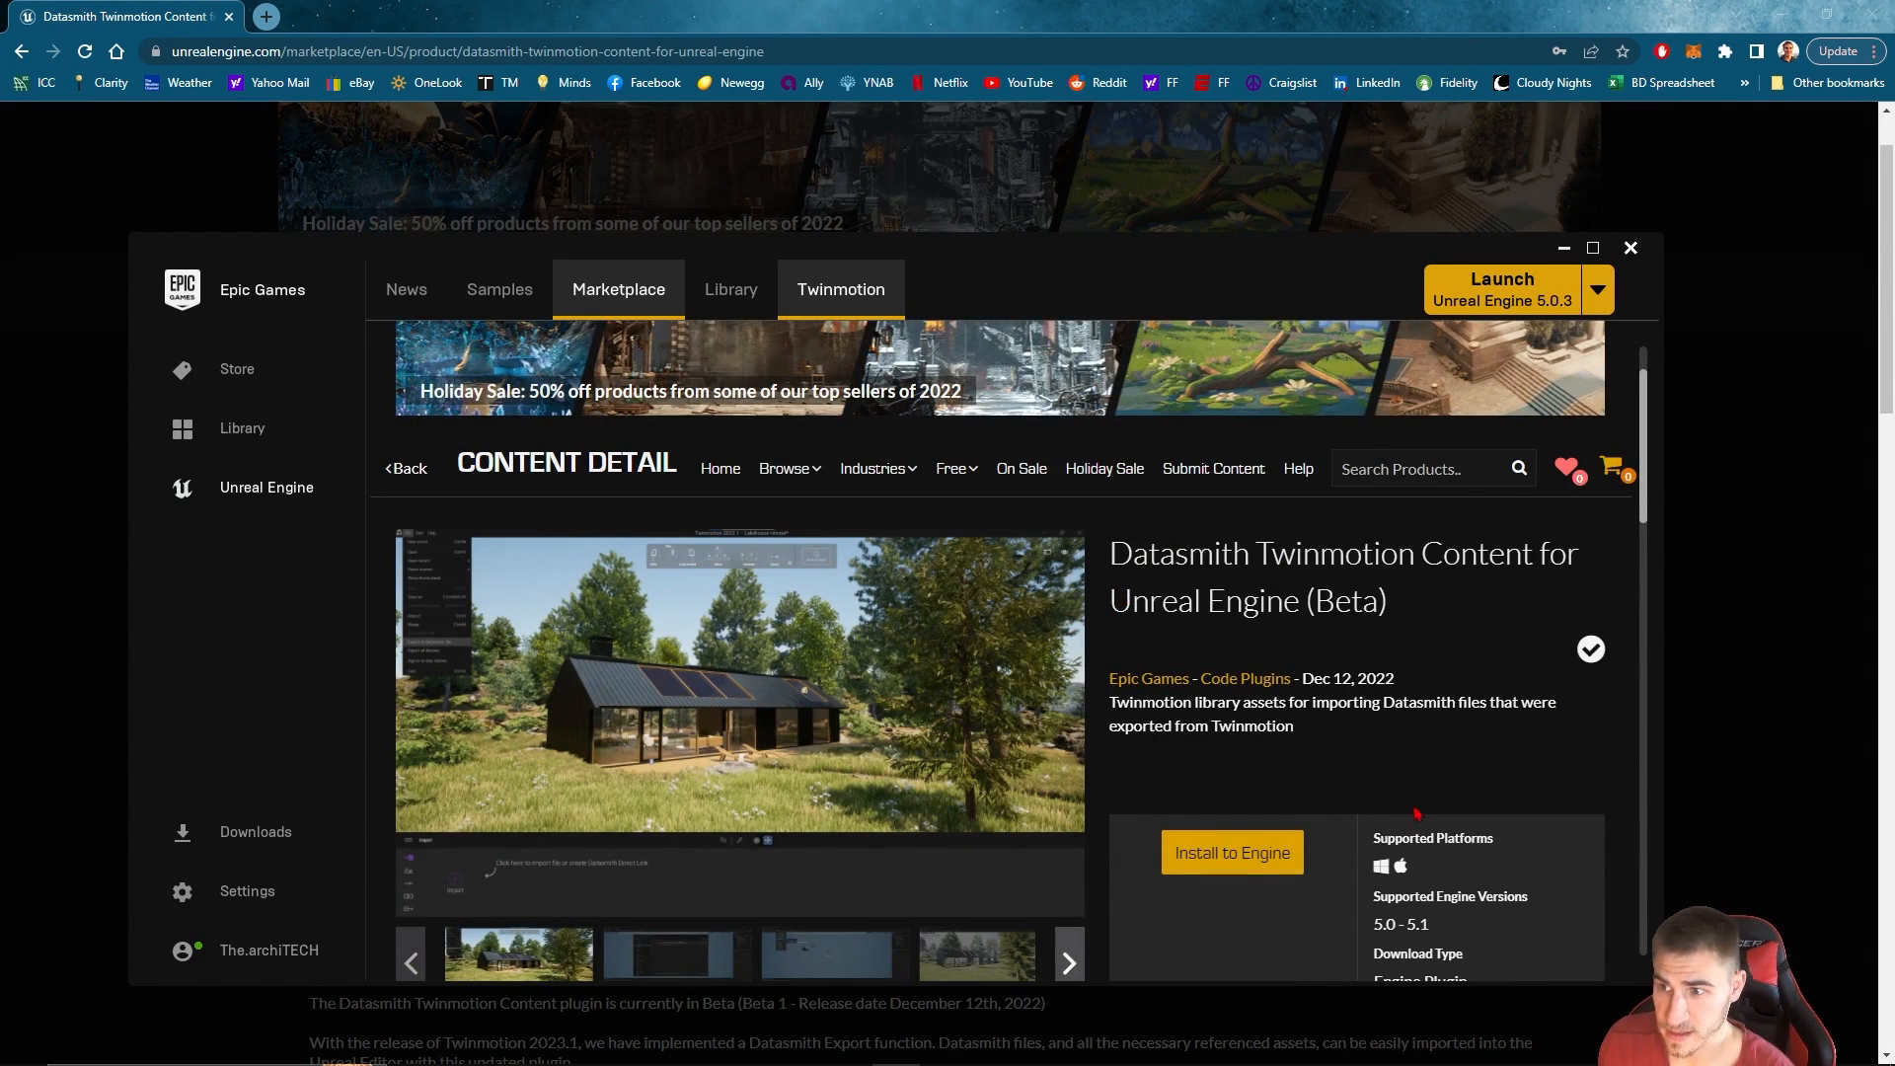
left_click(1246, 857)
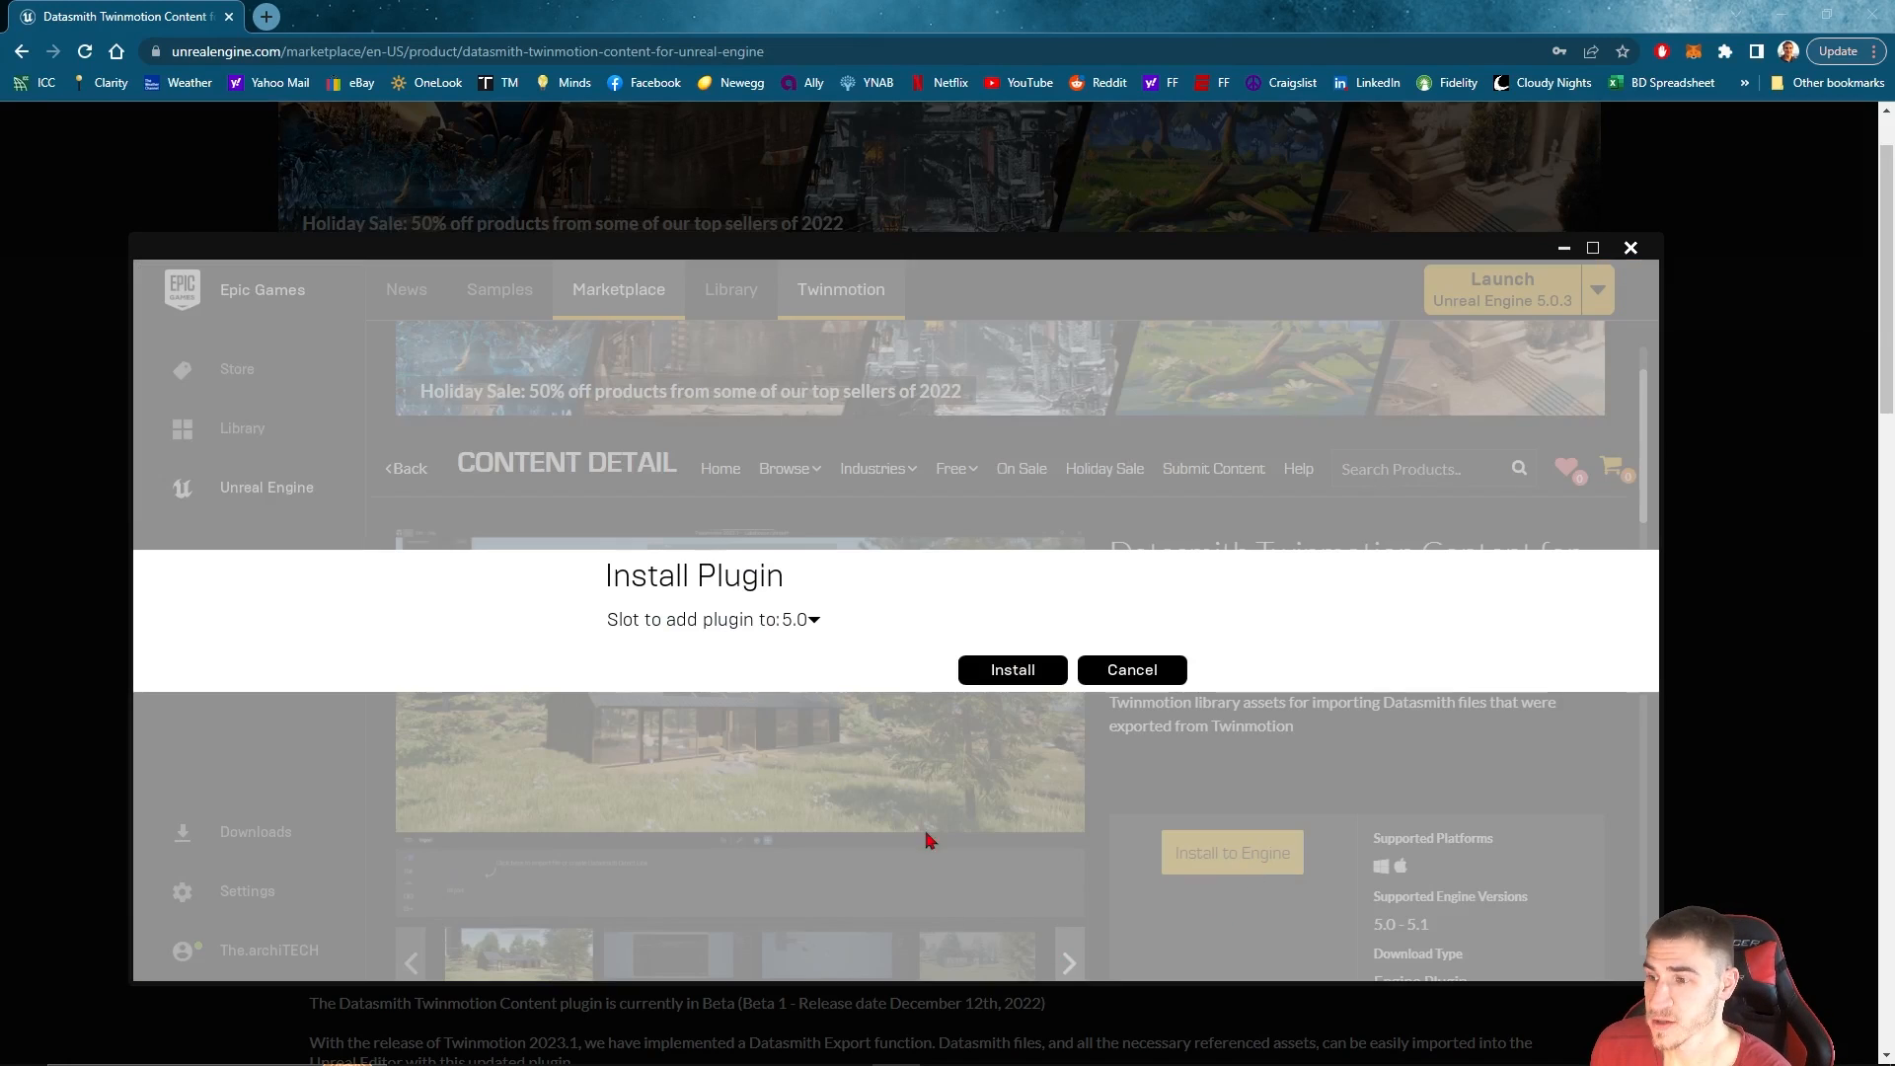
left_click(811, 622)
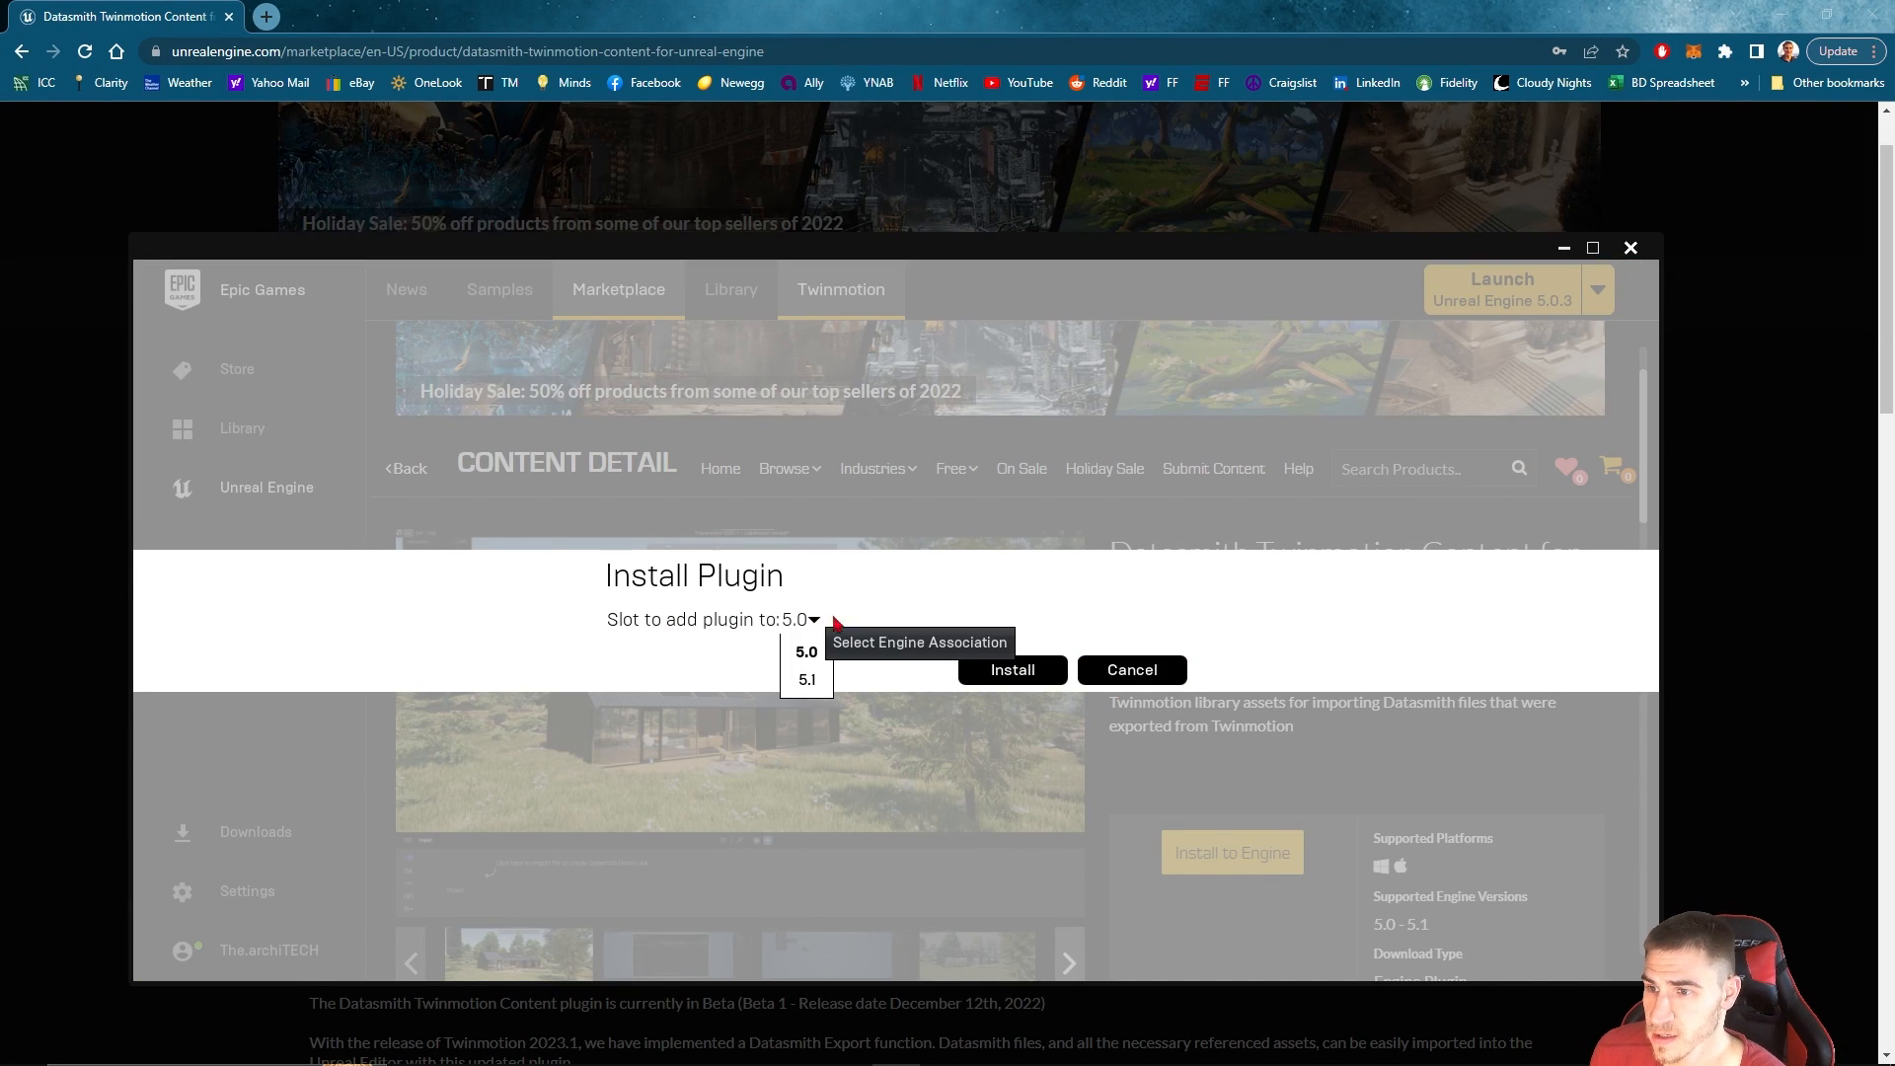
left_click(804, 679)
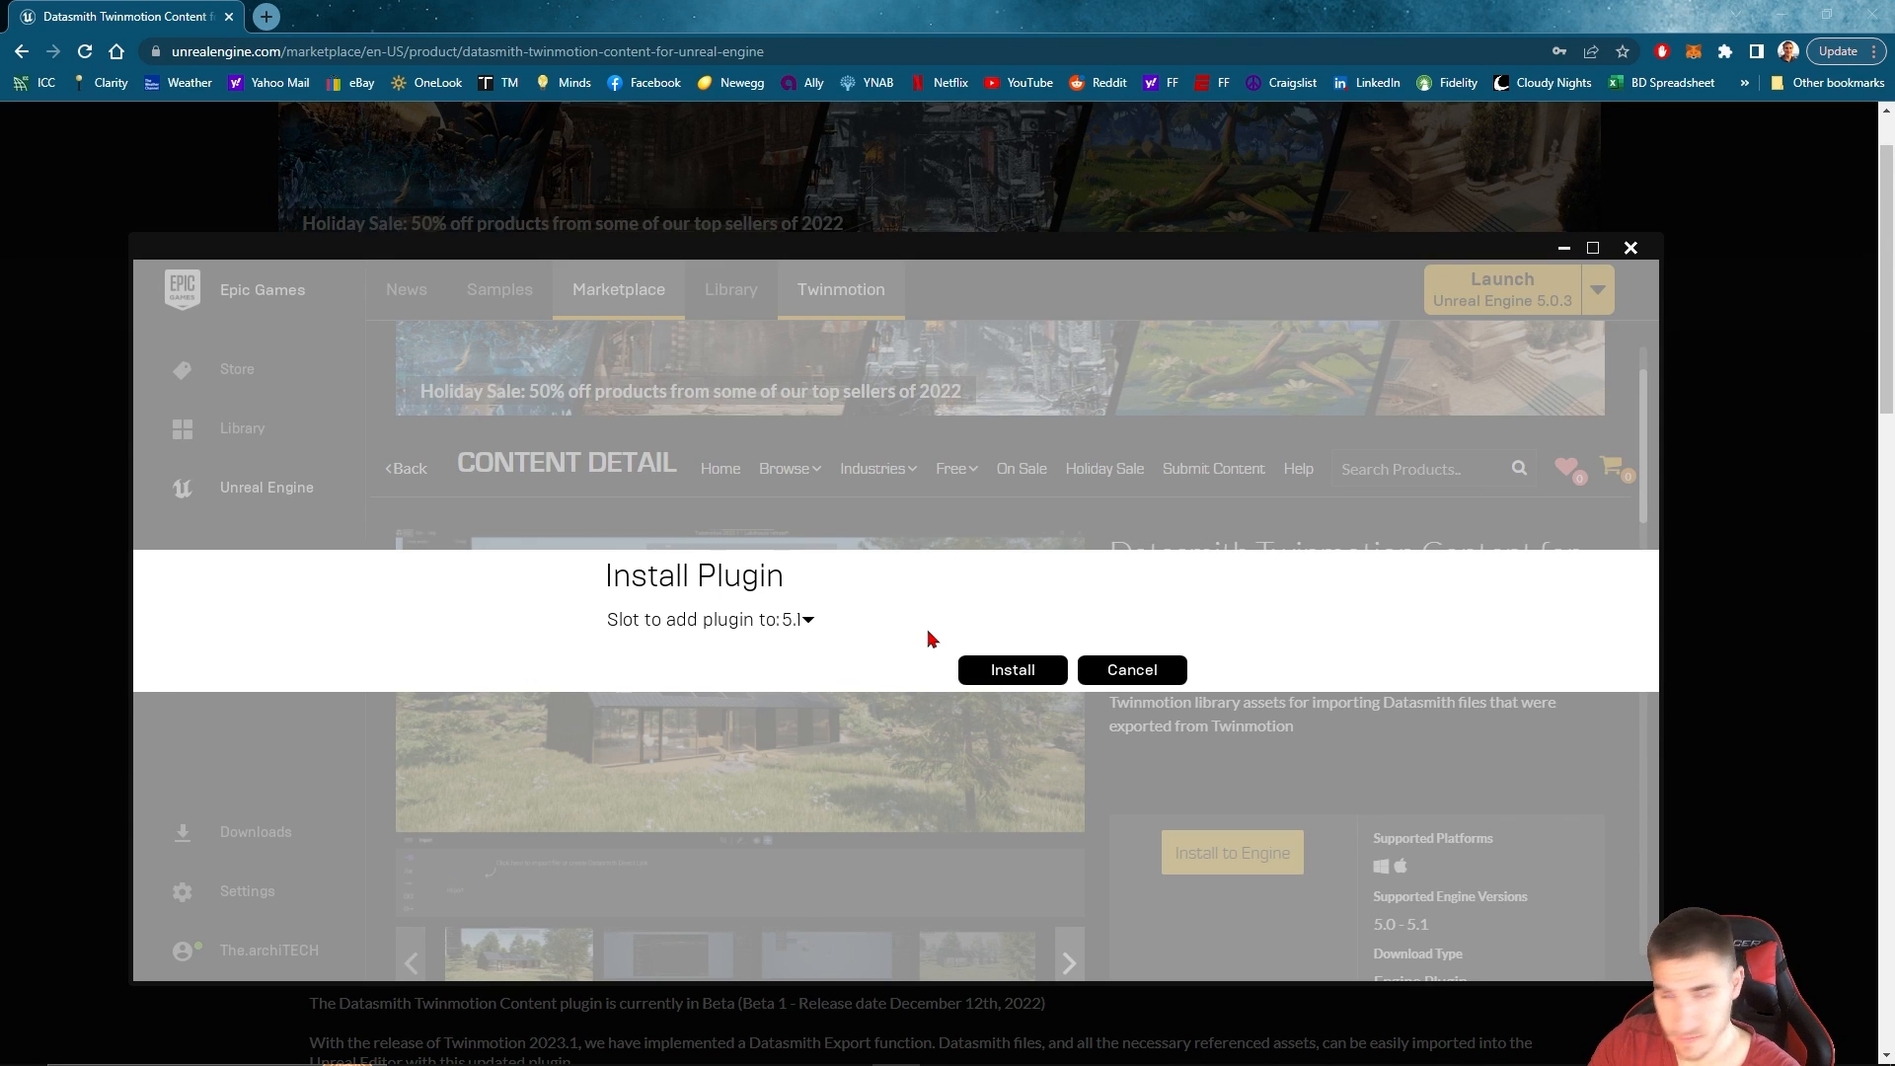
left_click(1017, 669)
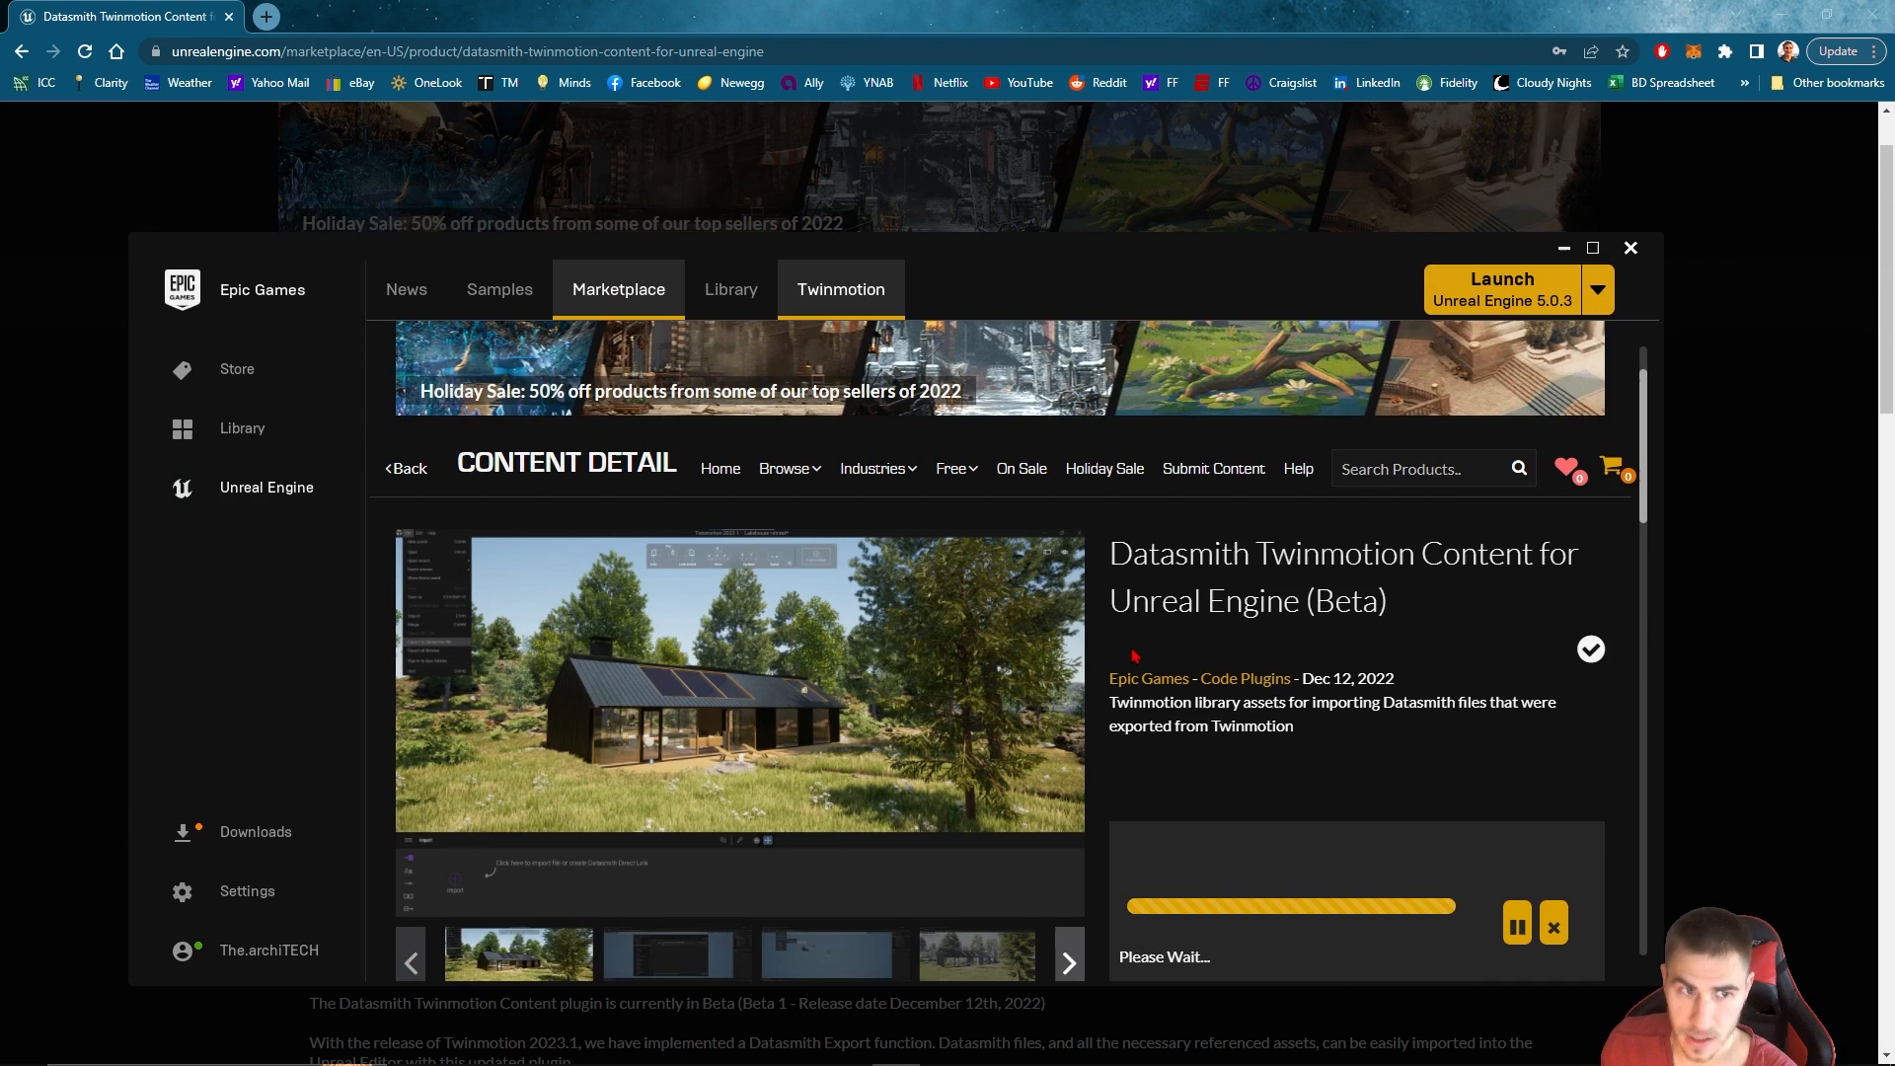
scroll(1372, 592, "down", 1)
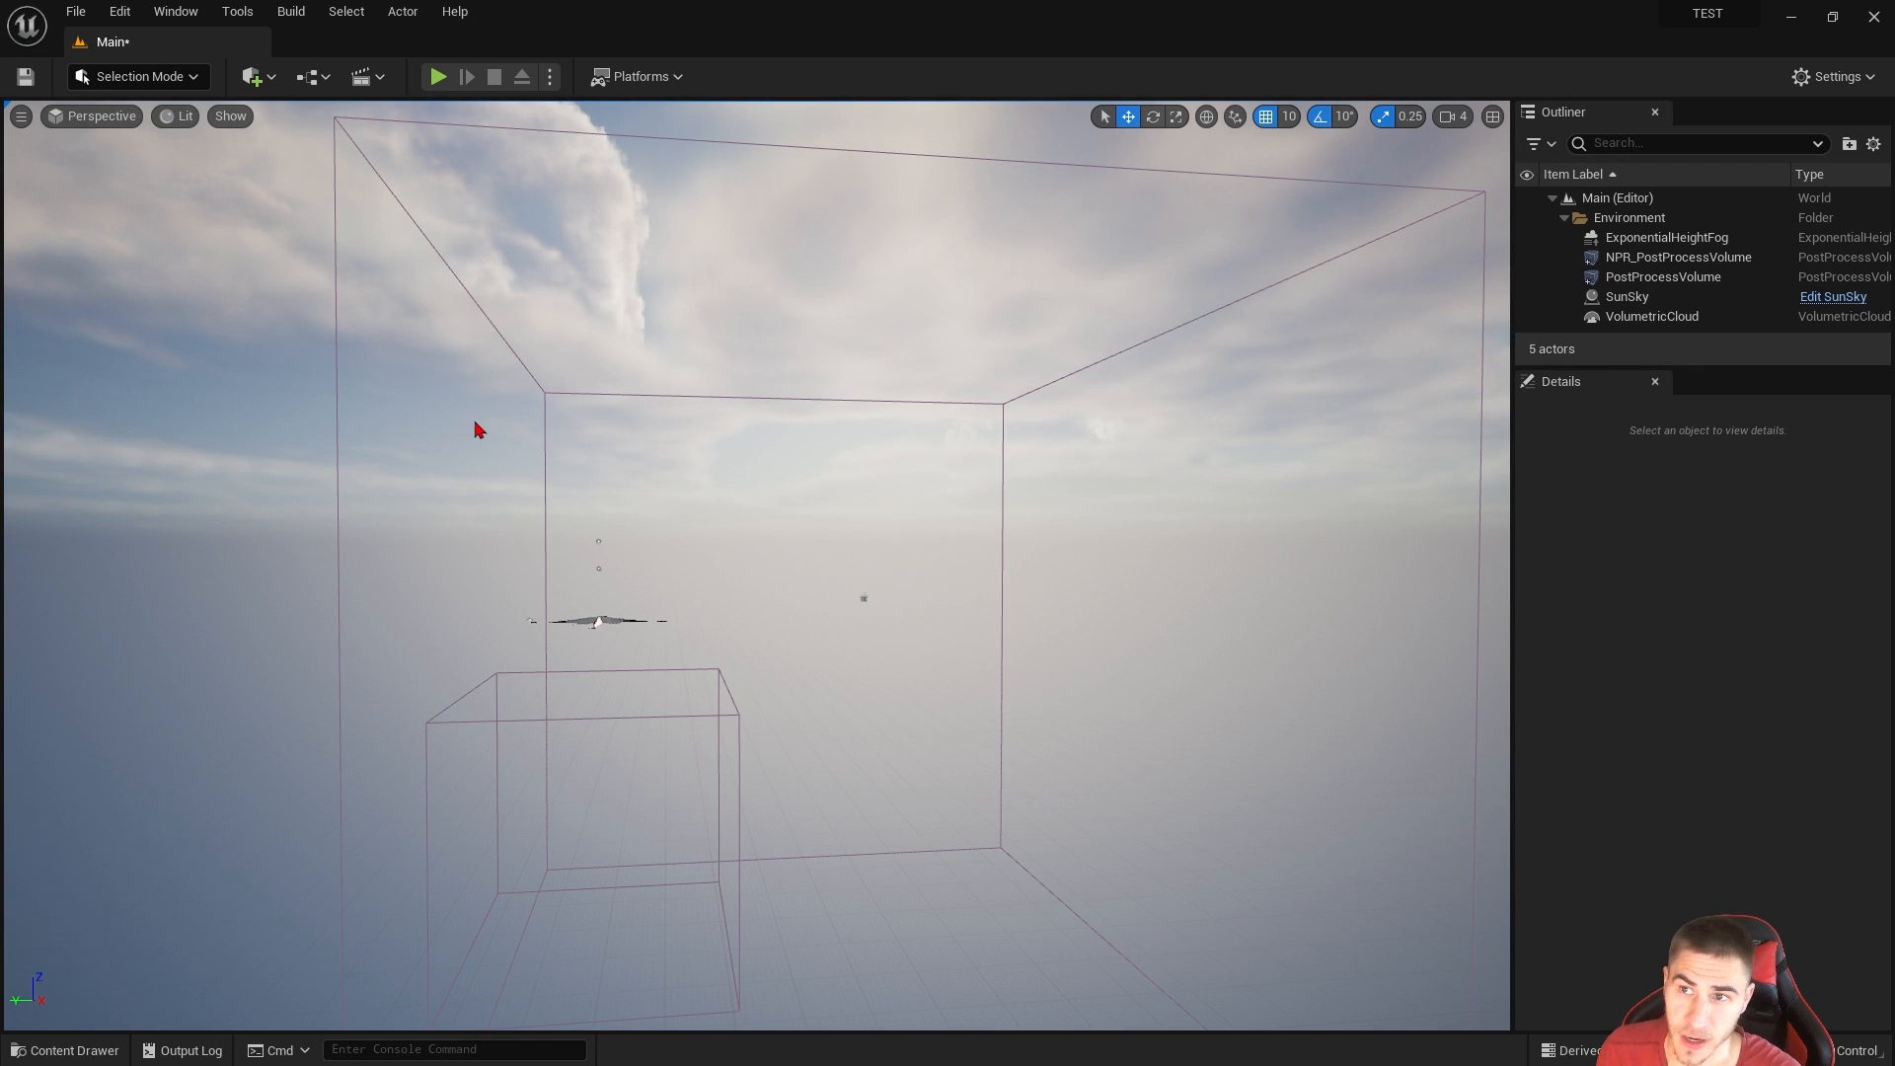
Step: Open the plugin browser in Unreal Engine and search for the Twinmotion plugin
left_click(120, 12)
left_click(120, 12)
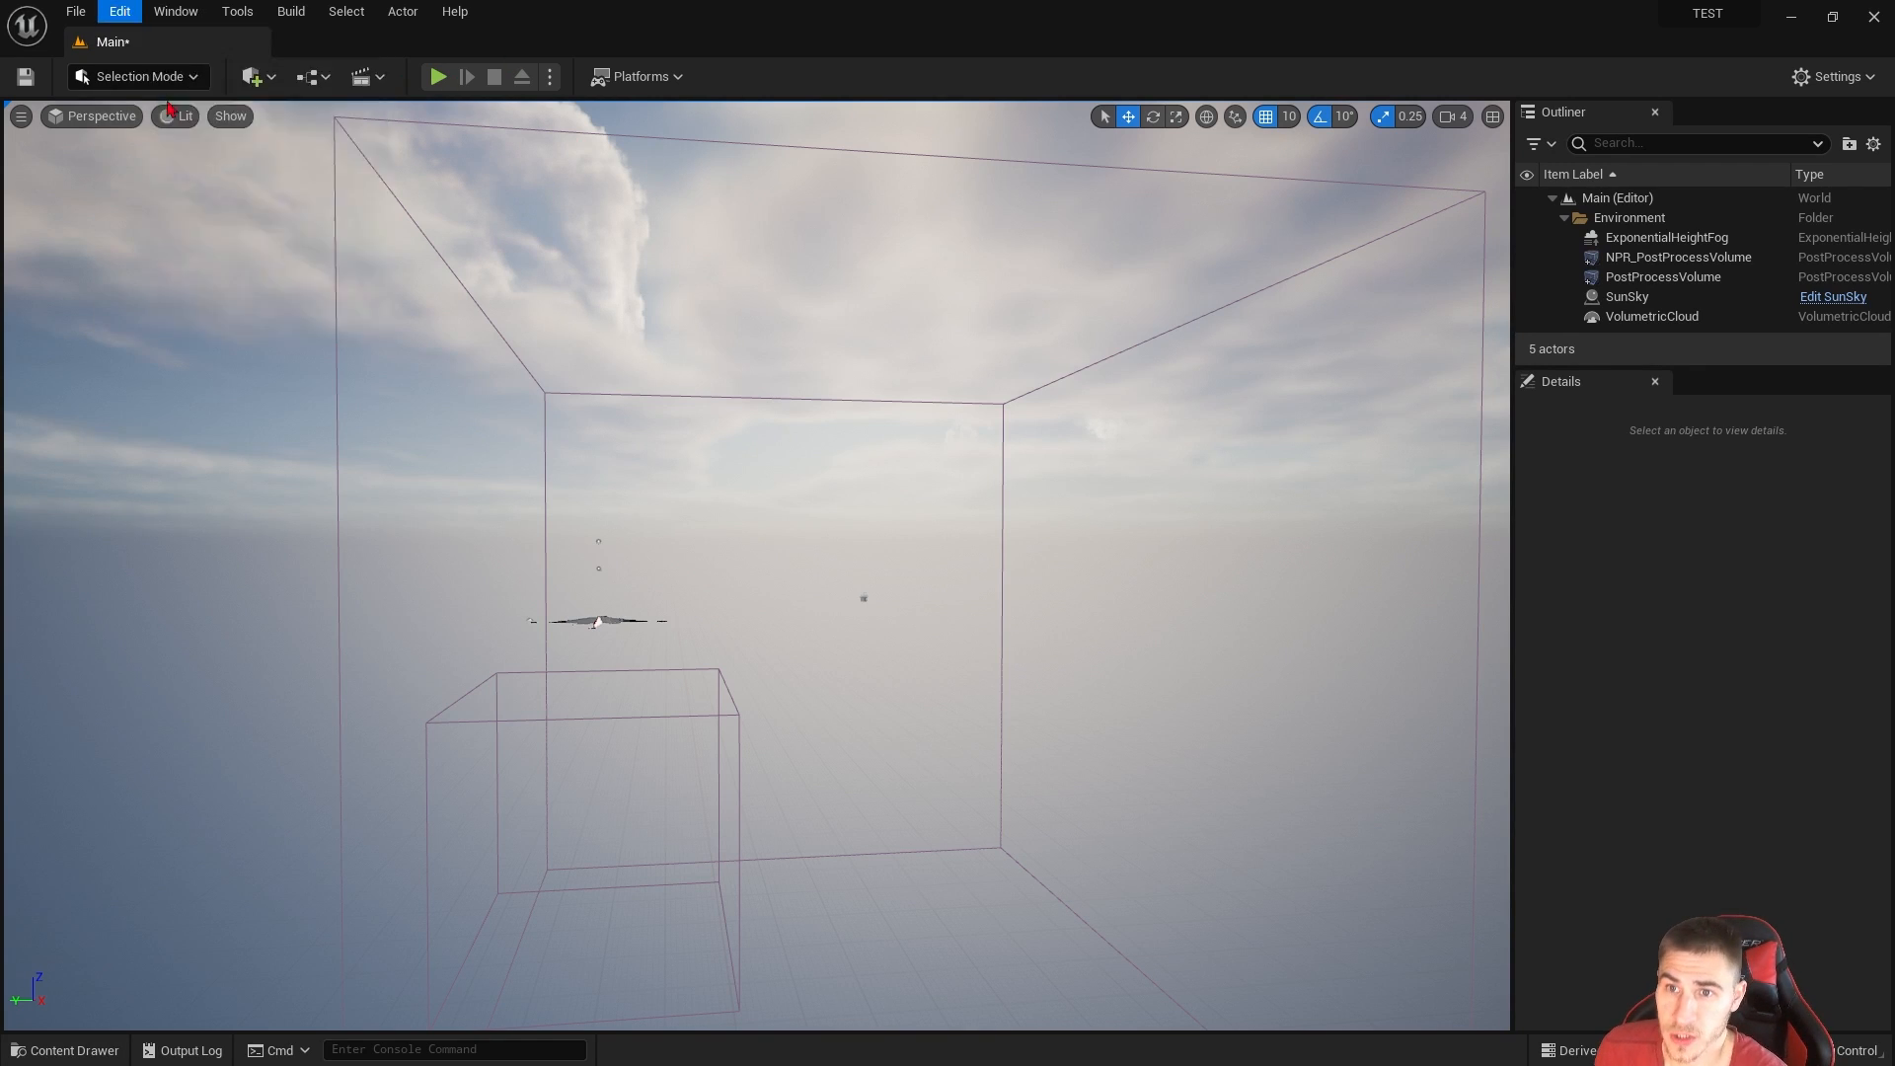
left_click(175, 12)
mouse_move(120, 12)
left_click(165, 317)
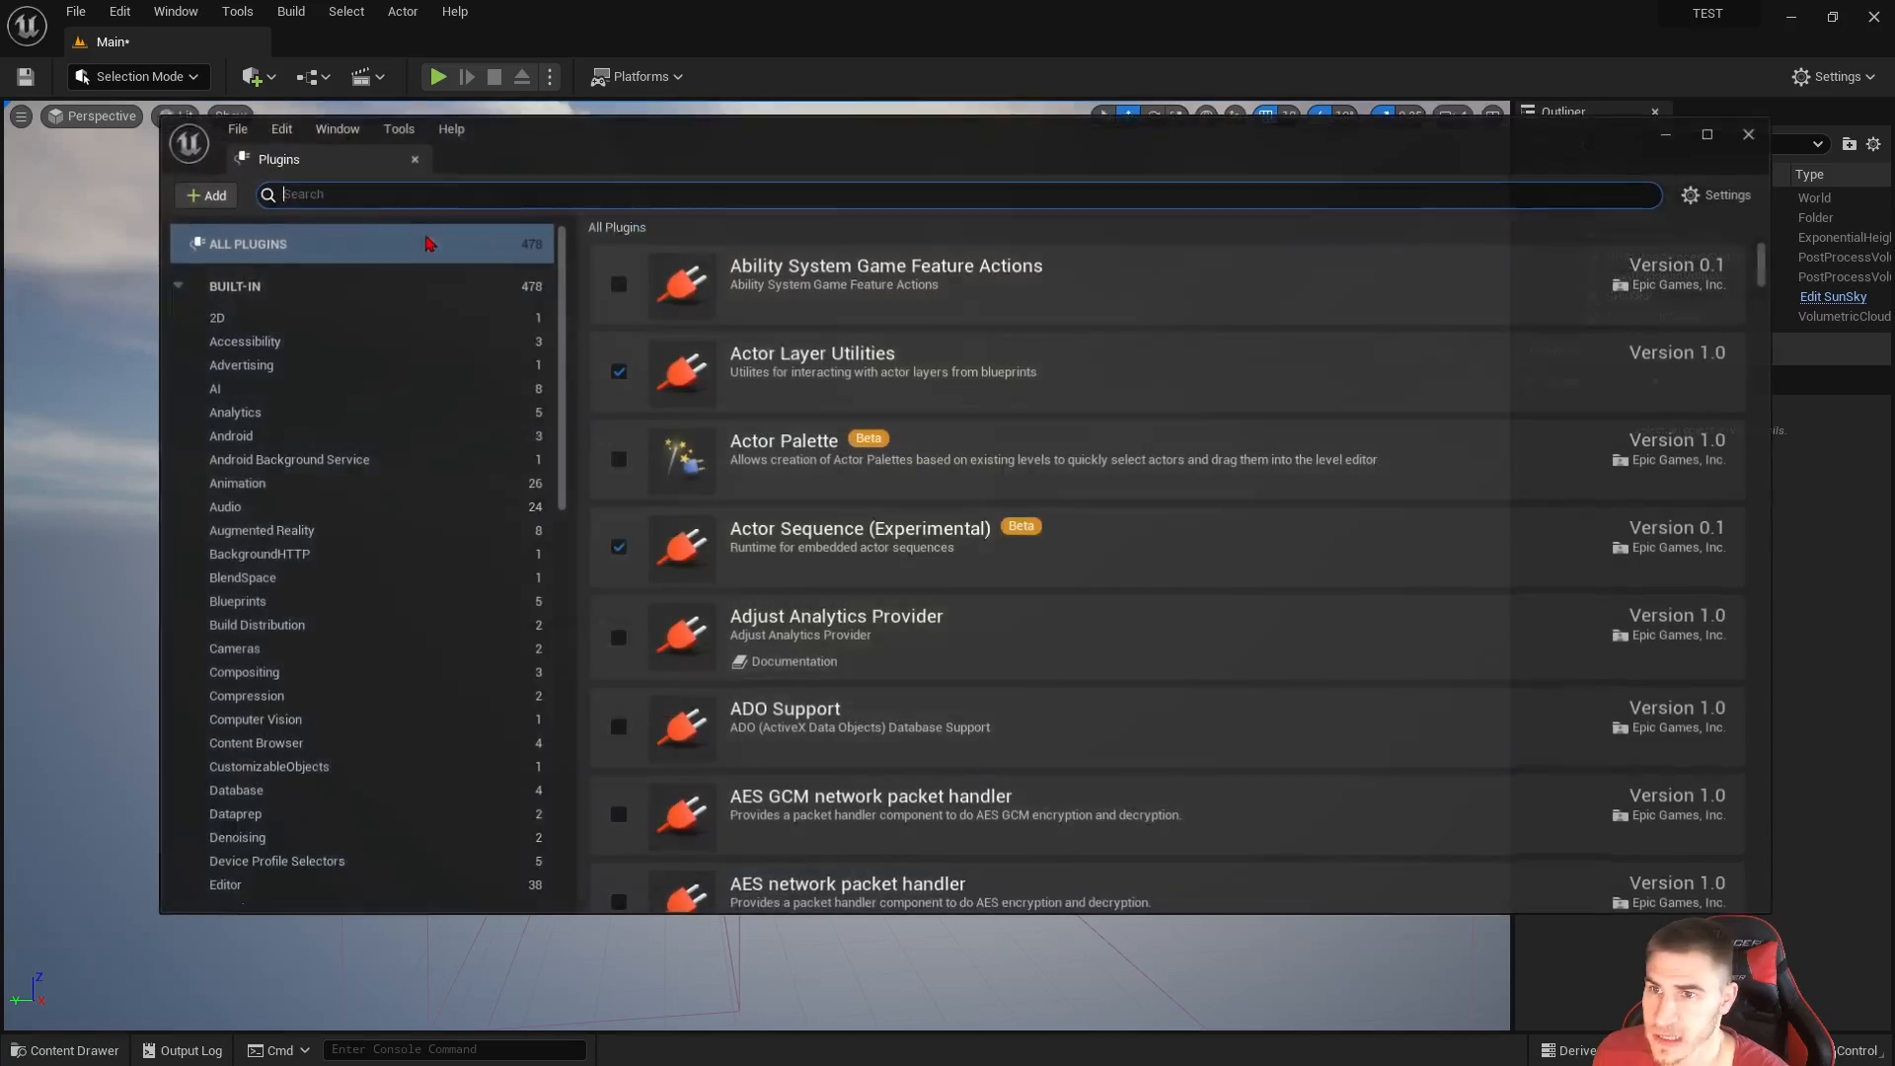
type("tw")
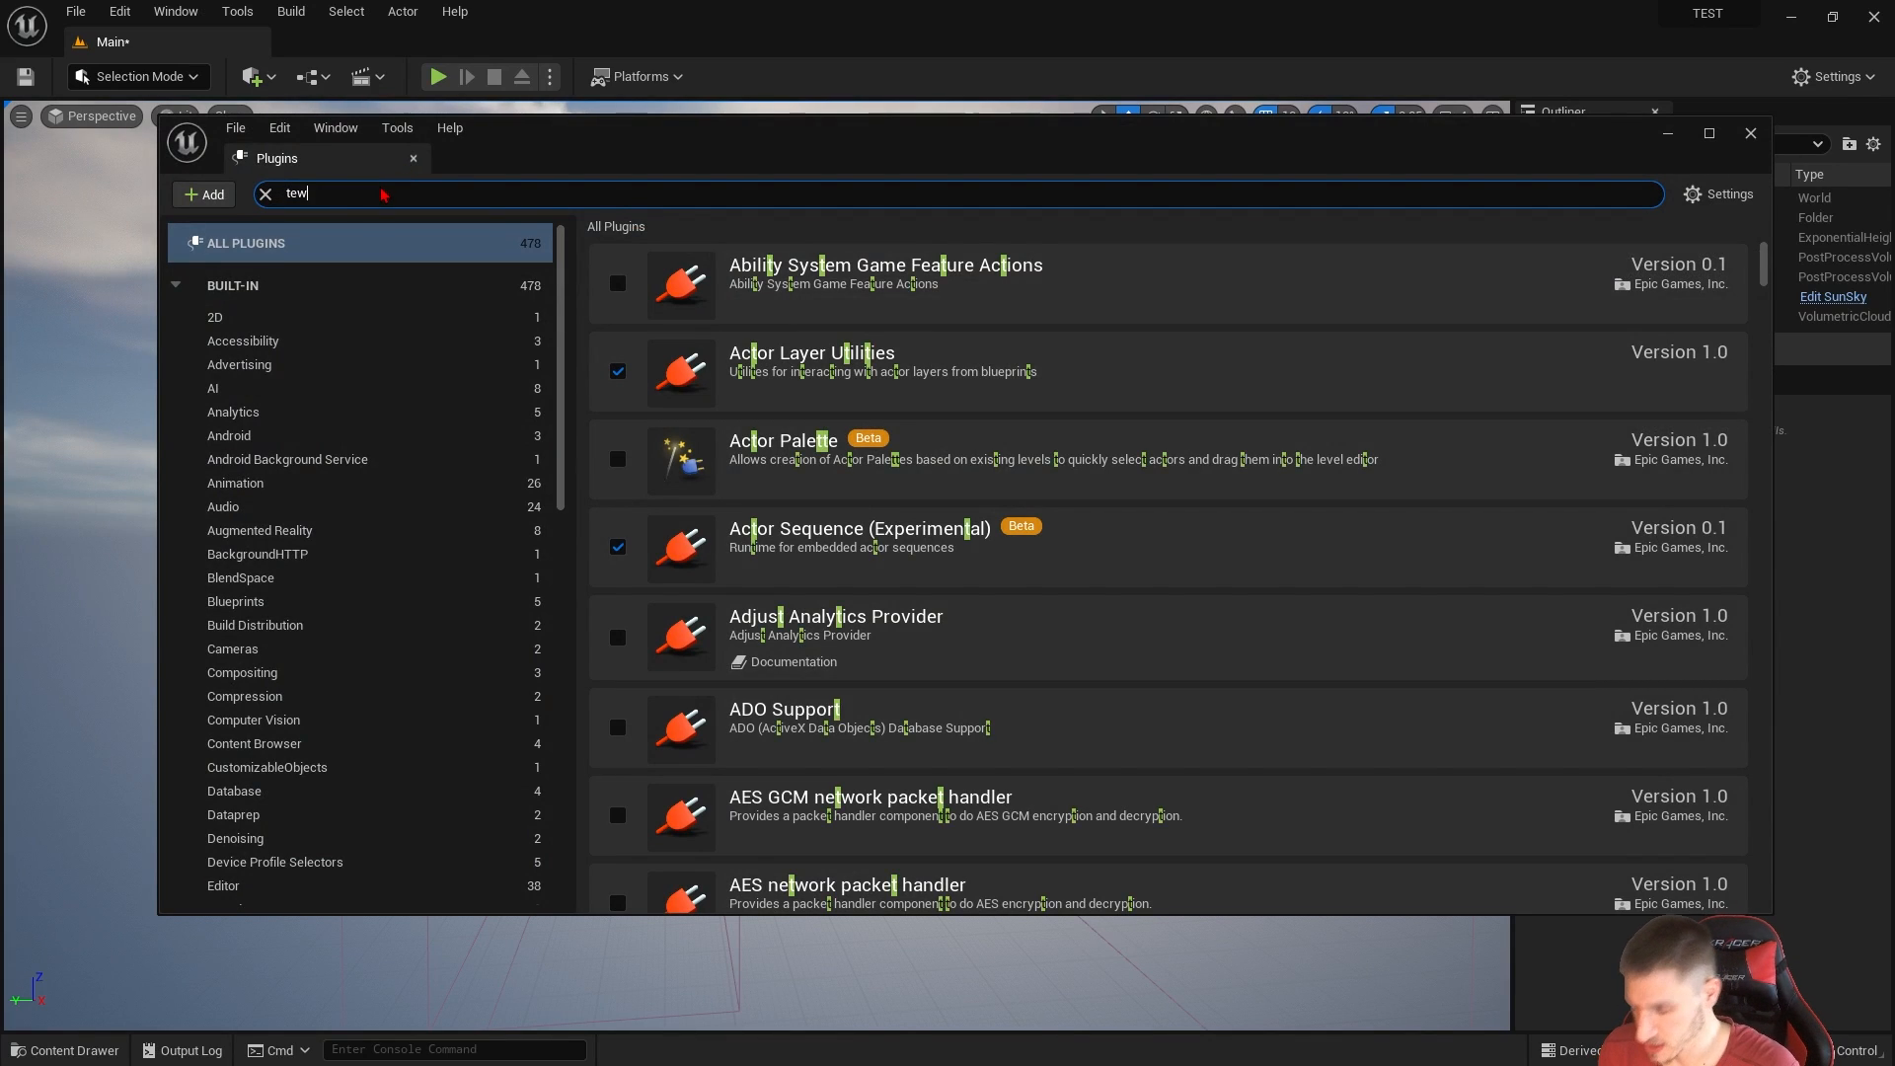
type("nimotion")
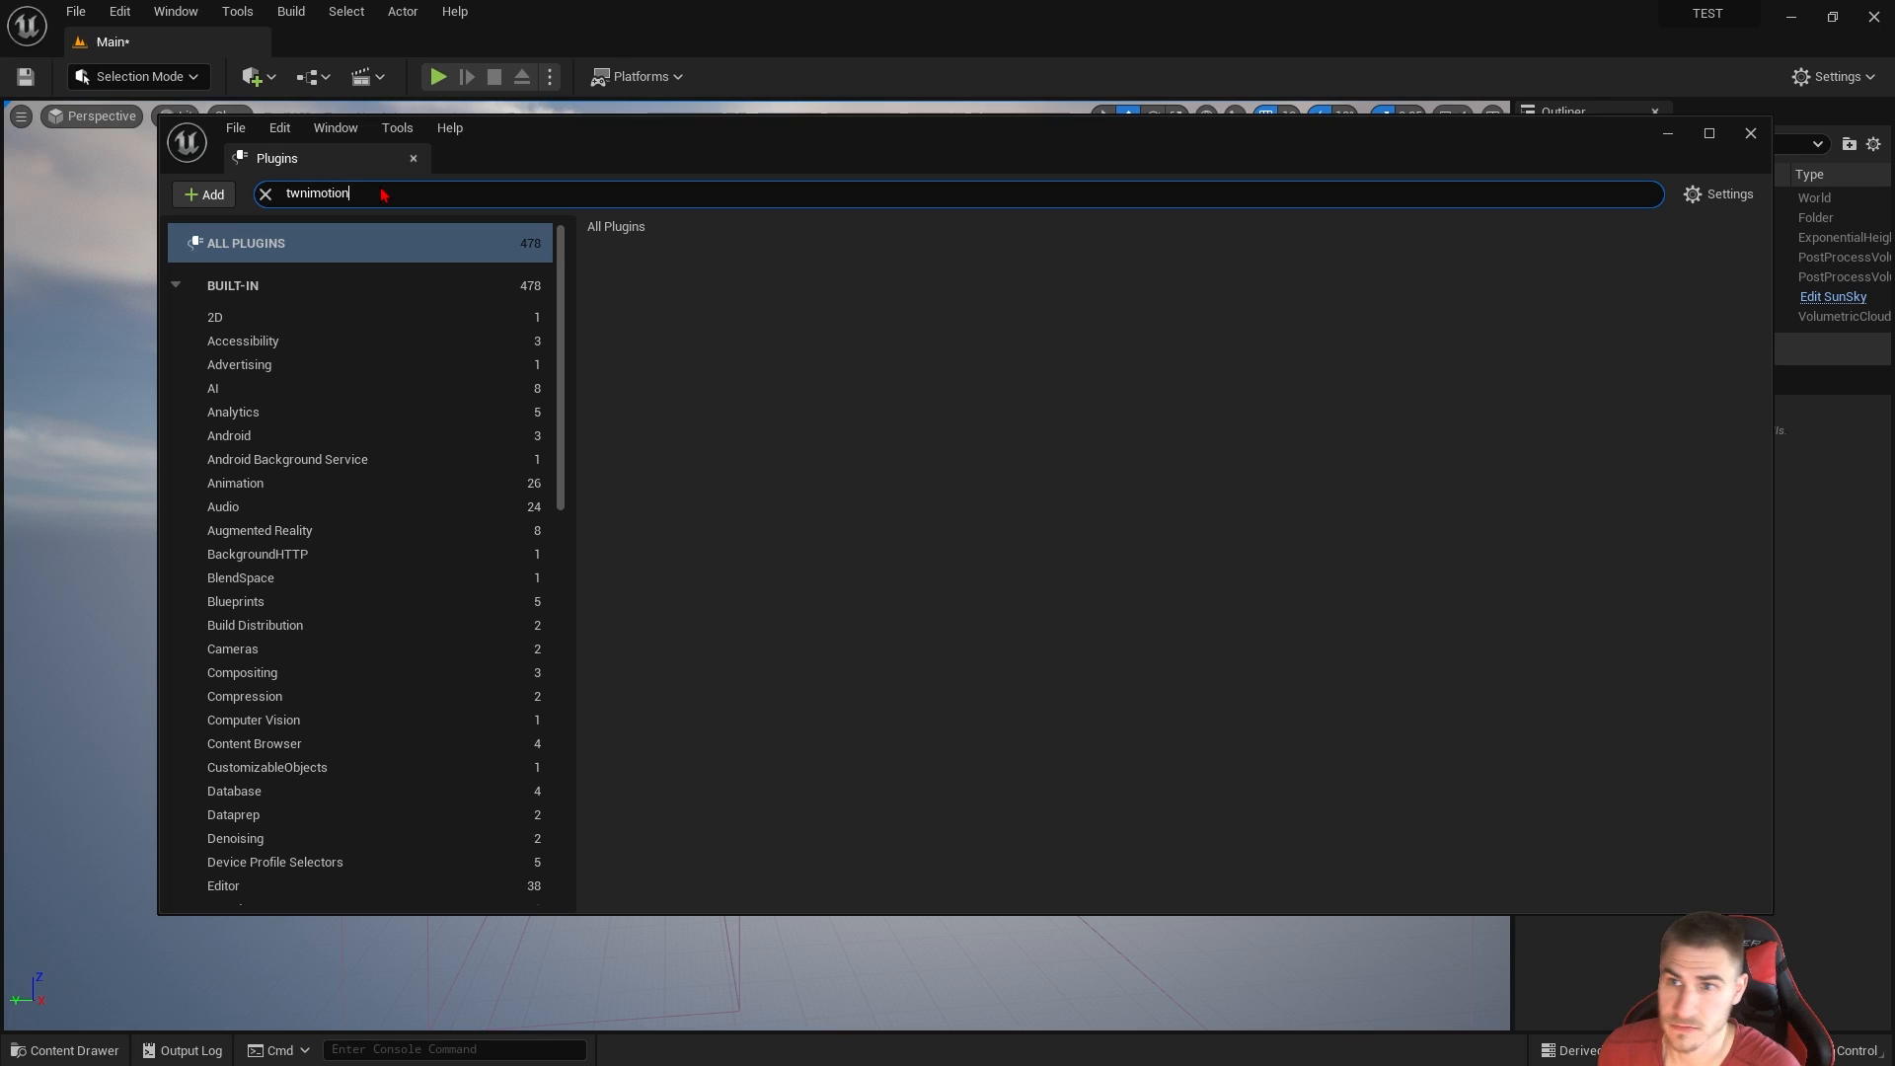
key("BackSpace")
key("BackSpace")
key("BackSpace")
key("BackSpace")
key("BackSpace")
key("BackSpace")
key("BackSpace")
key("BackSpace")
key("BackSpace")
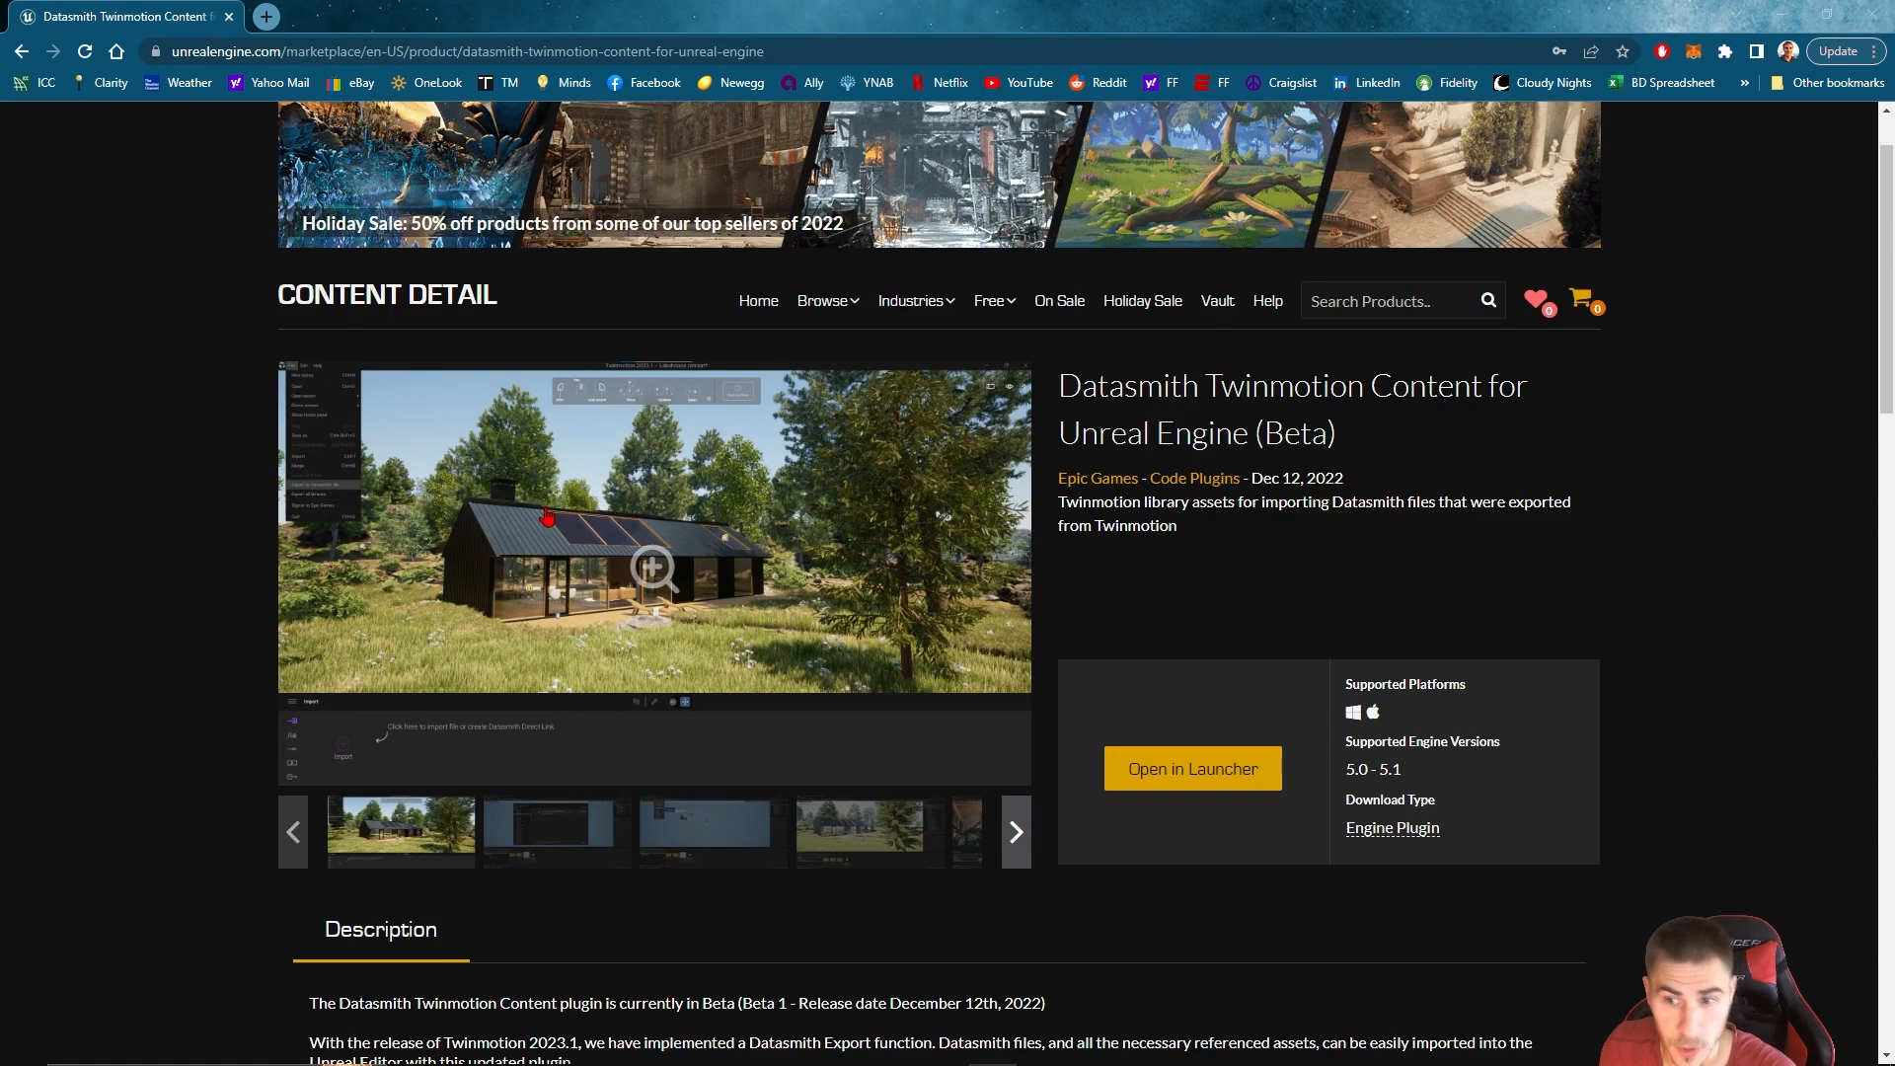
Step: Open the newly available plugins in Unreal Engine and enable Datasmith Twinmotion Content, accepting the beta version
mouse_move(91, 1010)
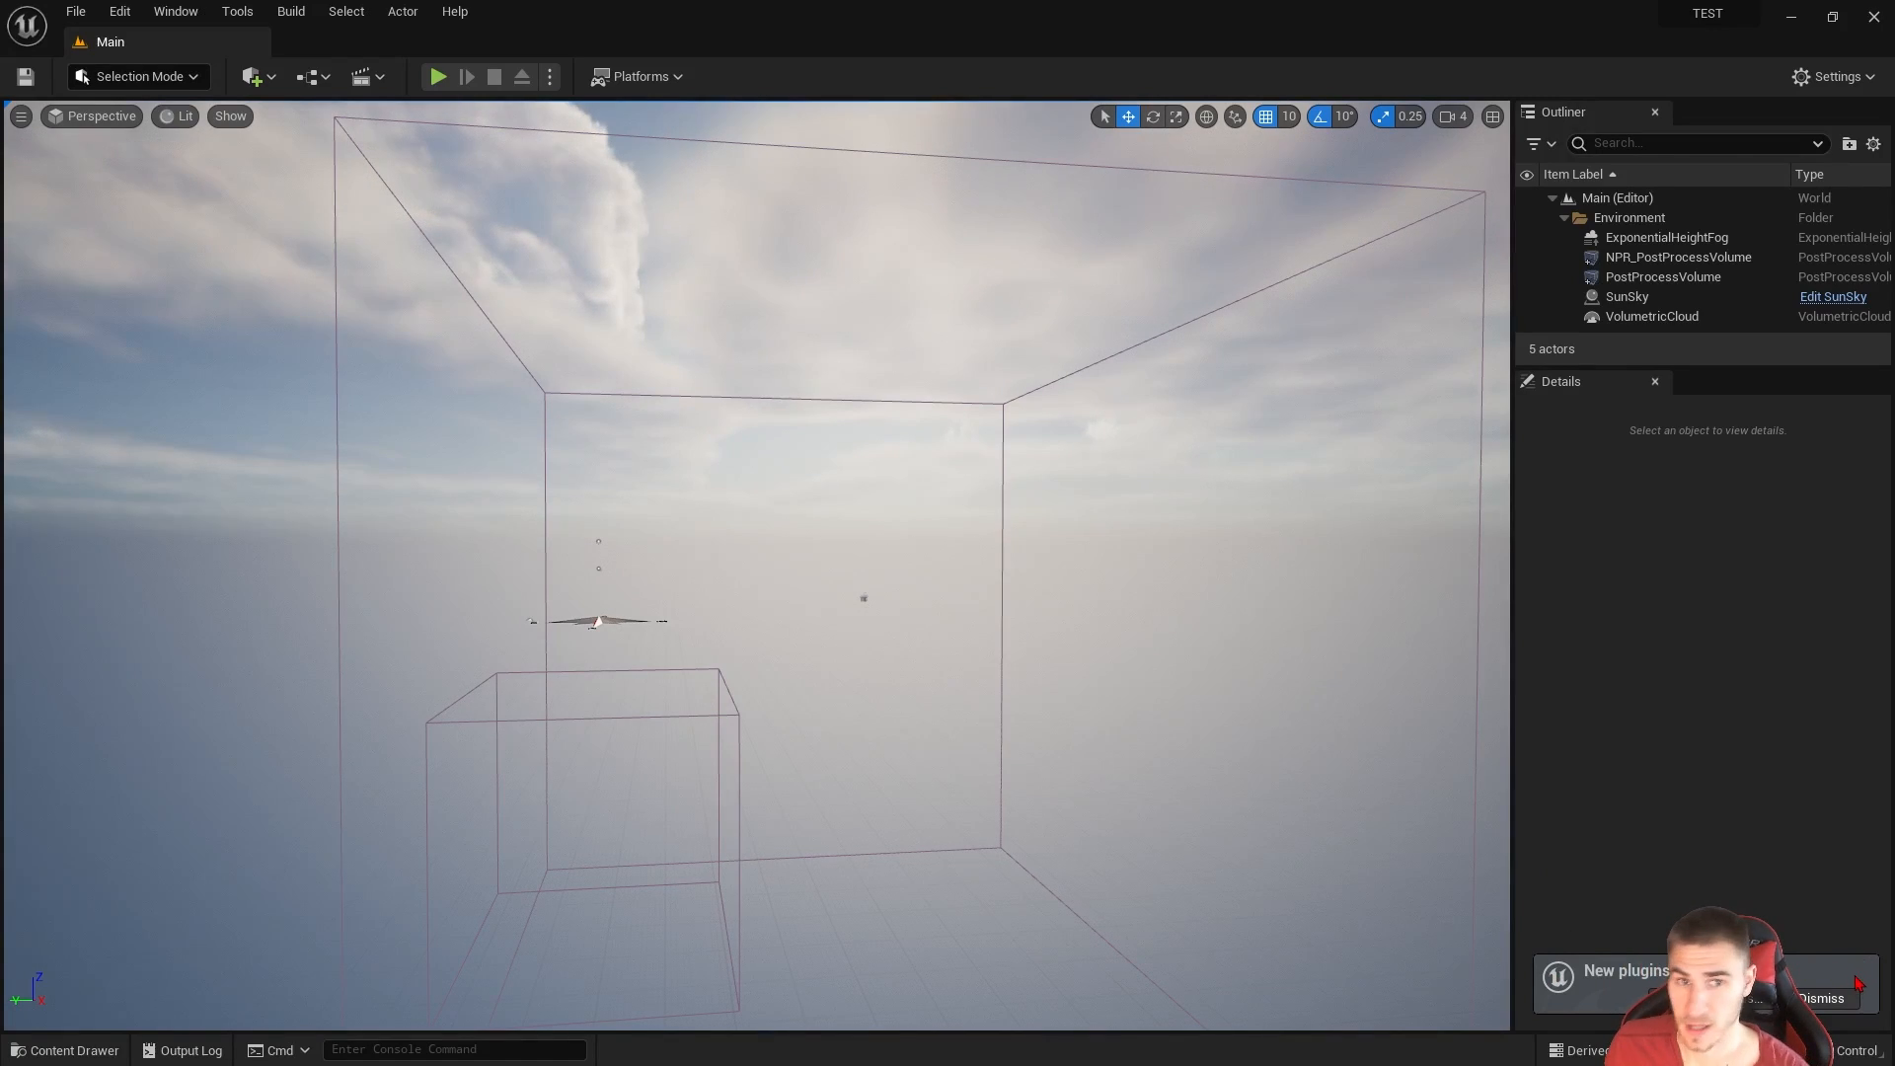
left_click(1712, 998)
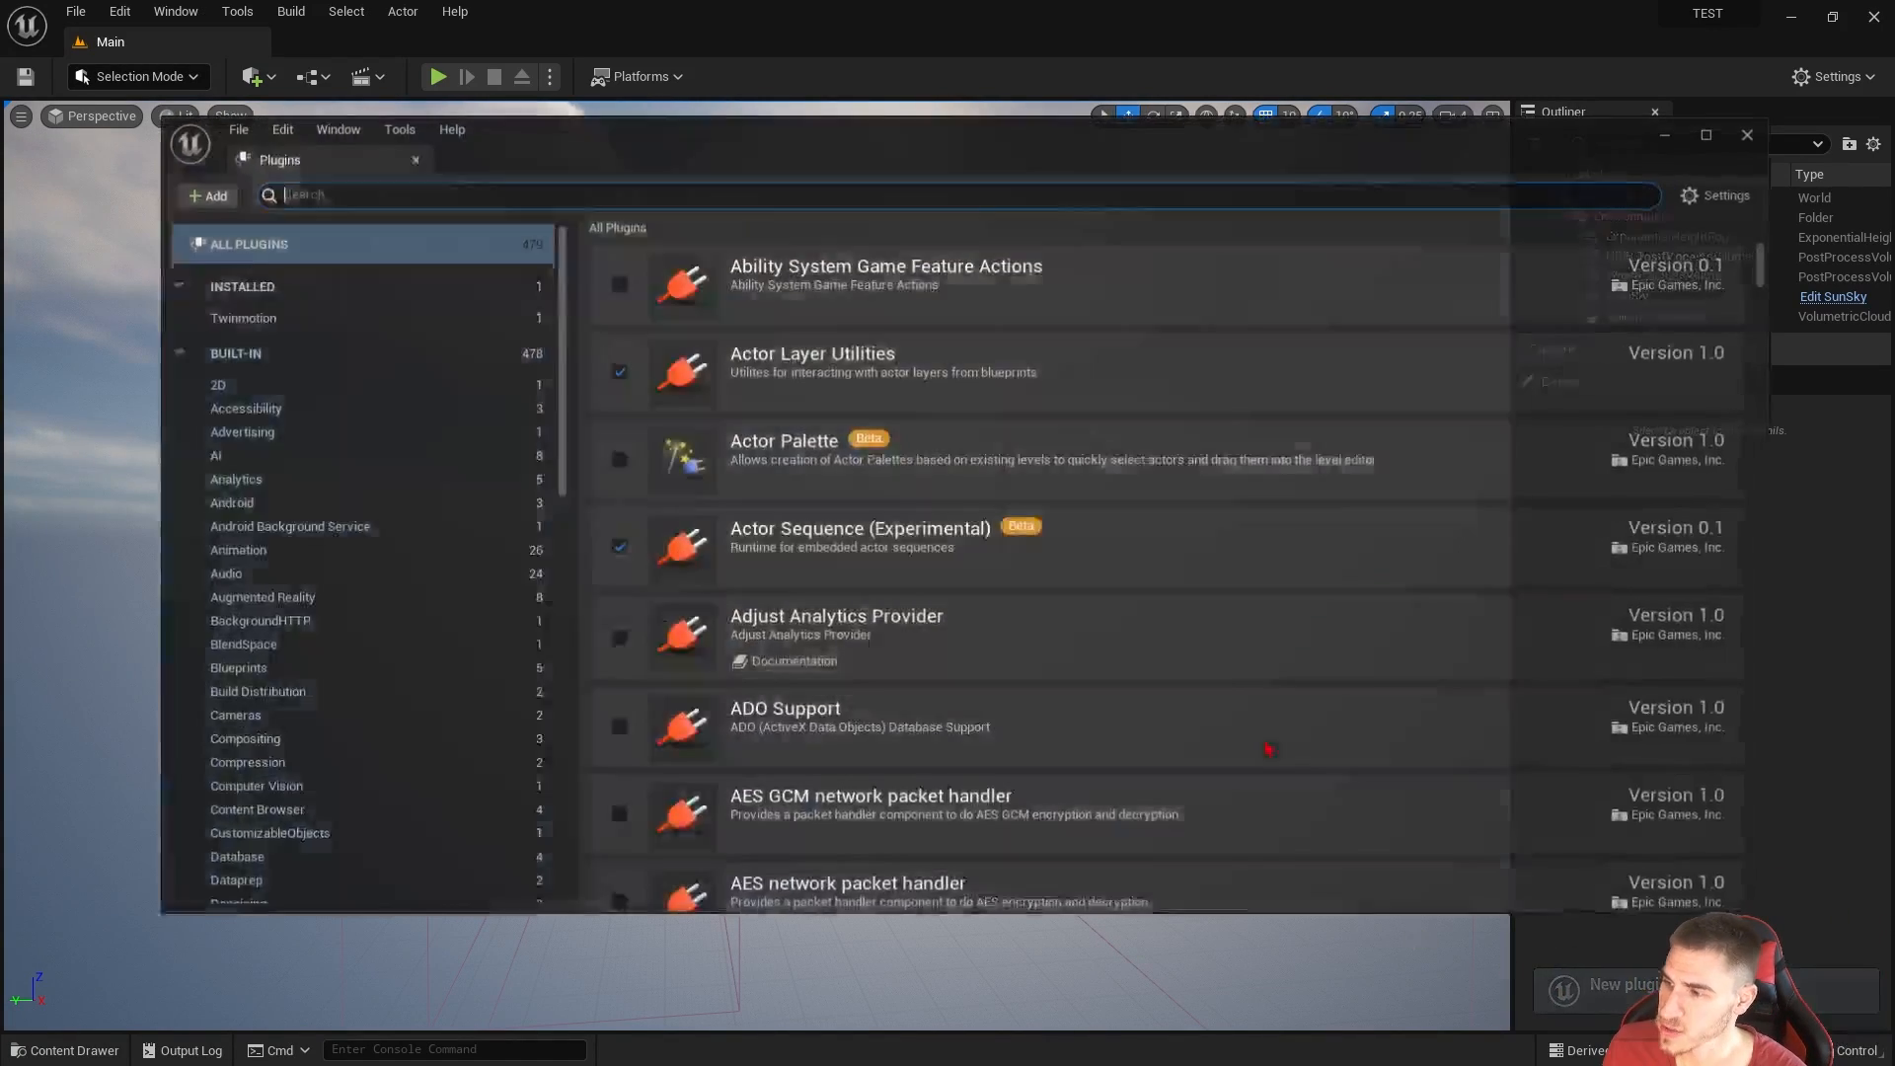
left_click(306, 319)
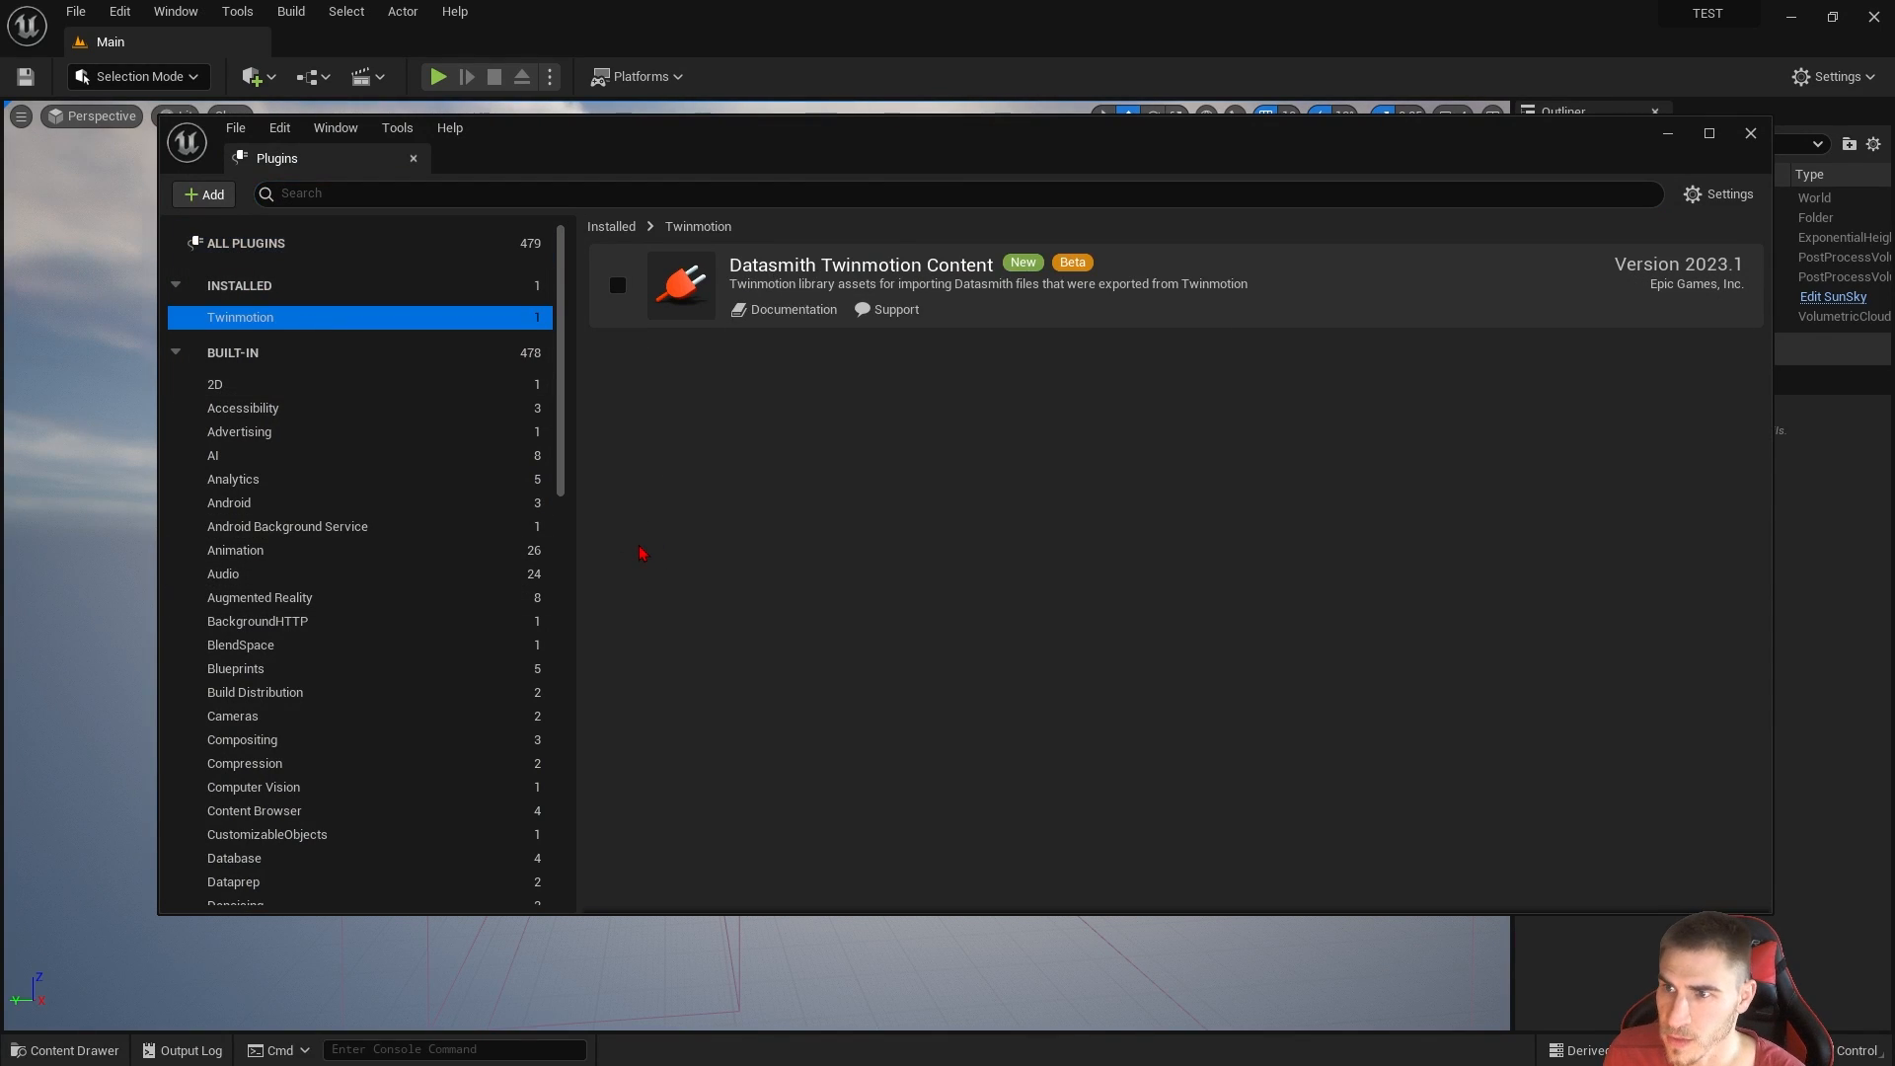
left_click(619, 286)
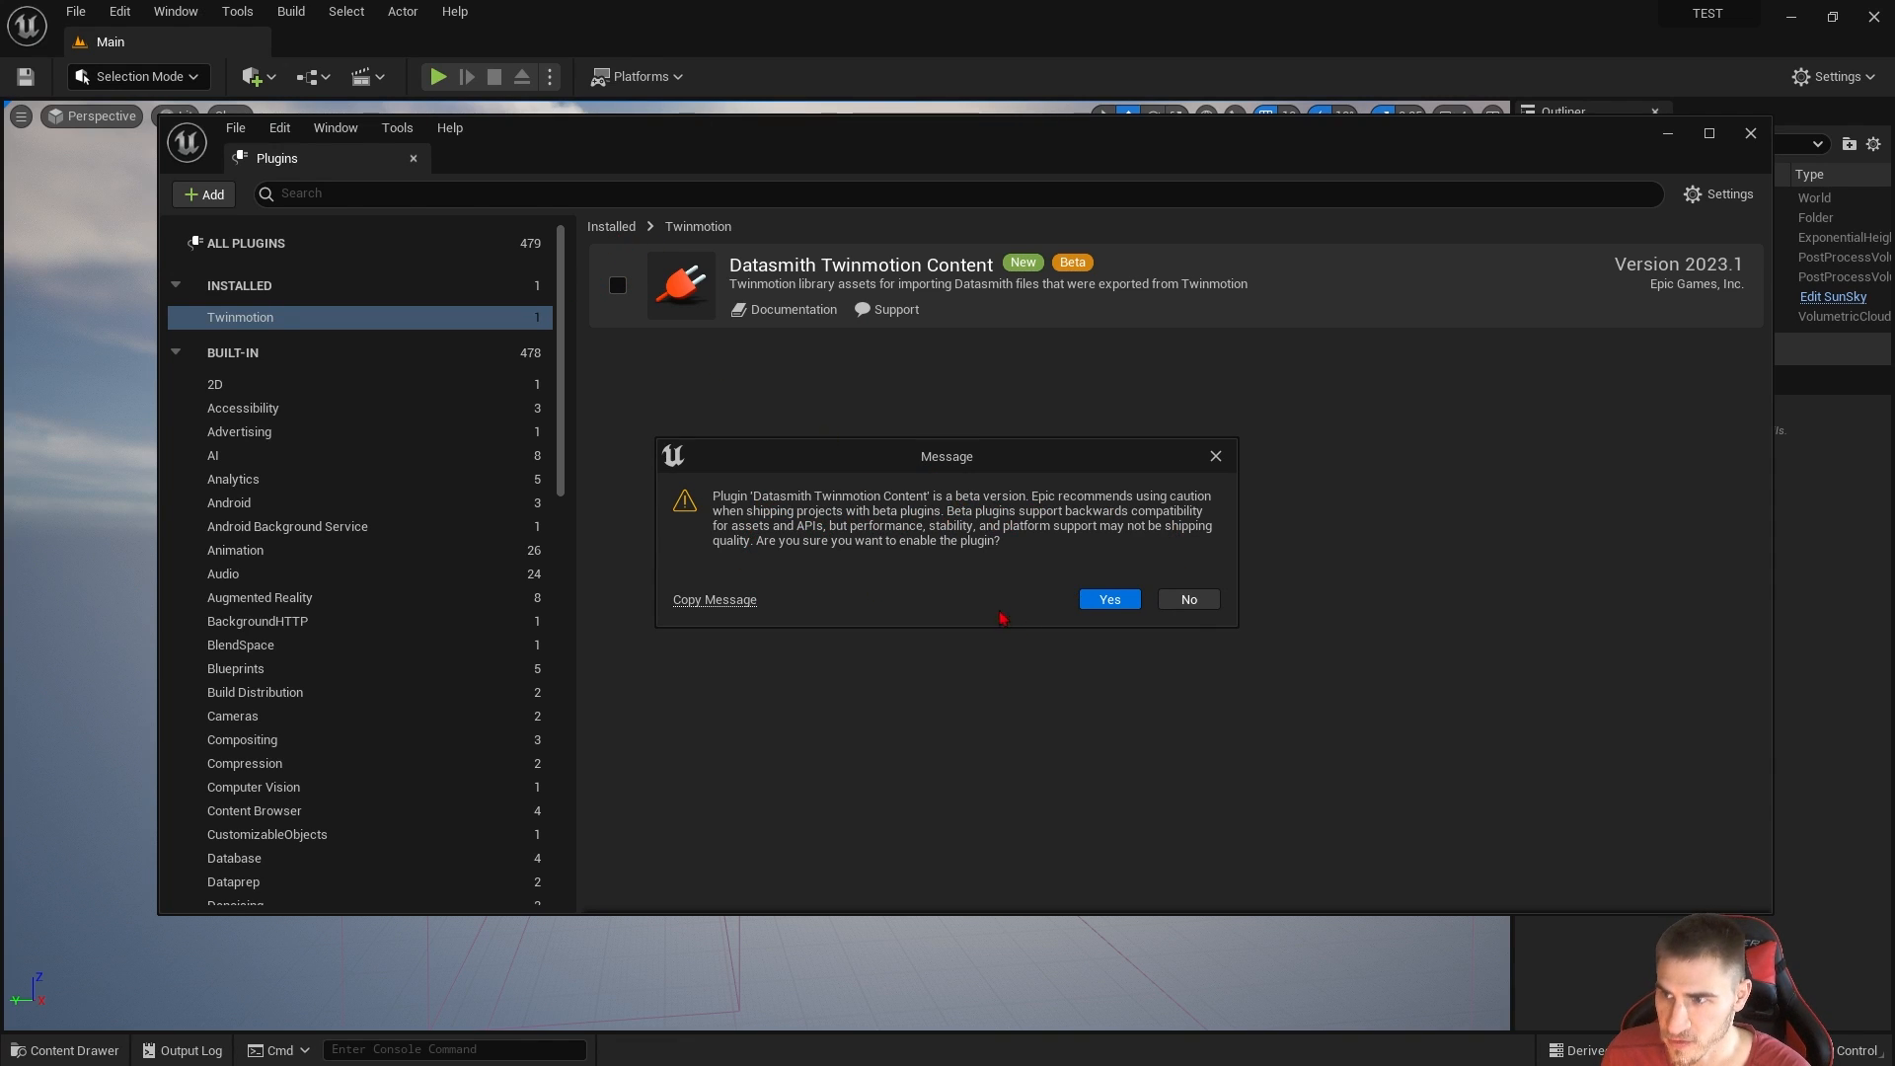
left_click(1086, 597)
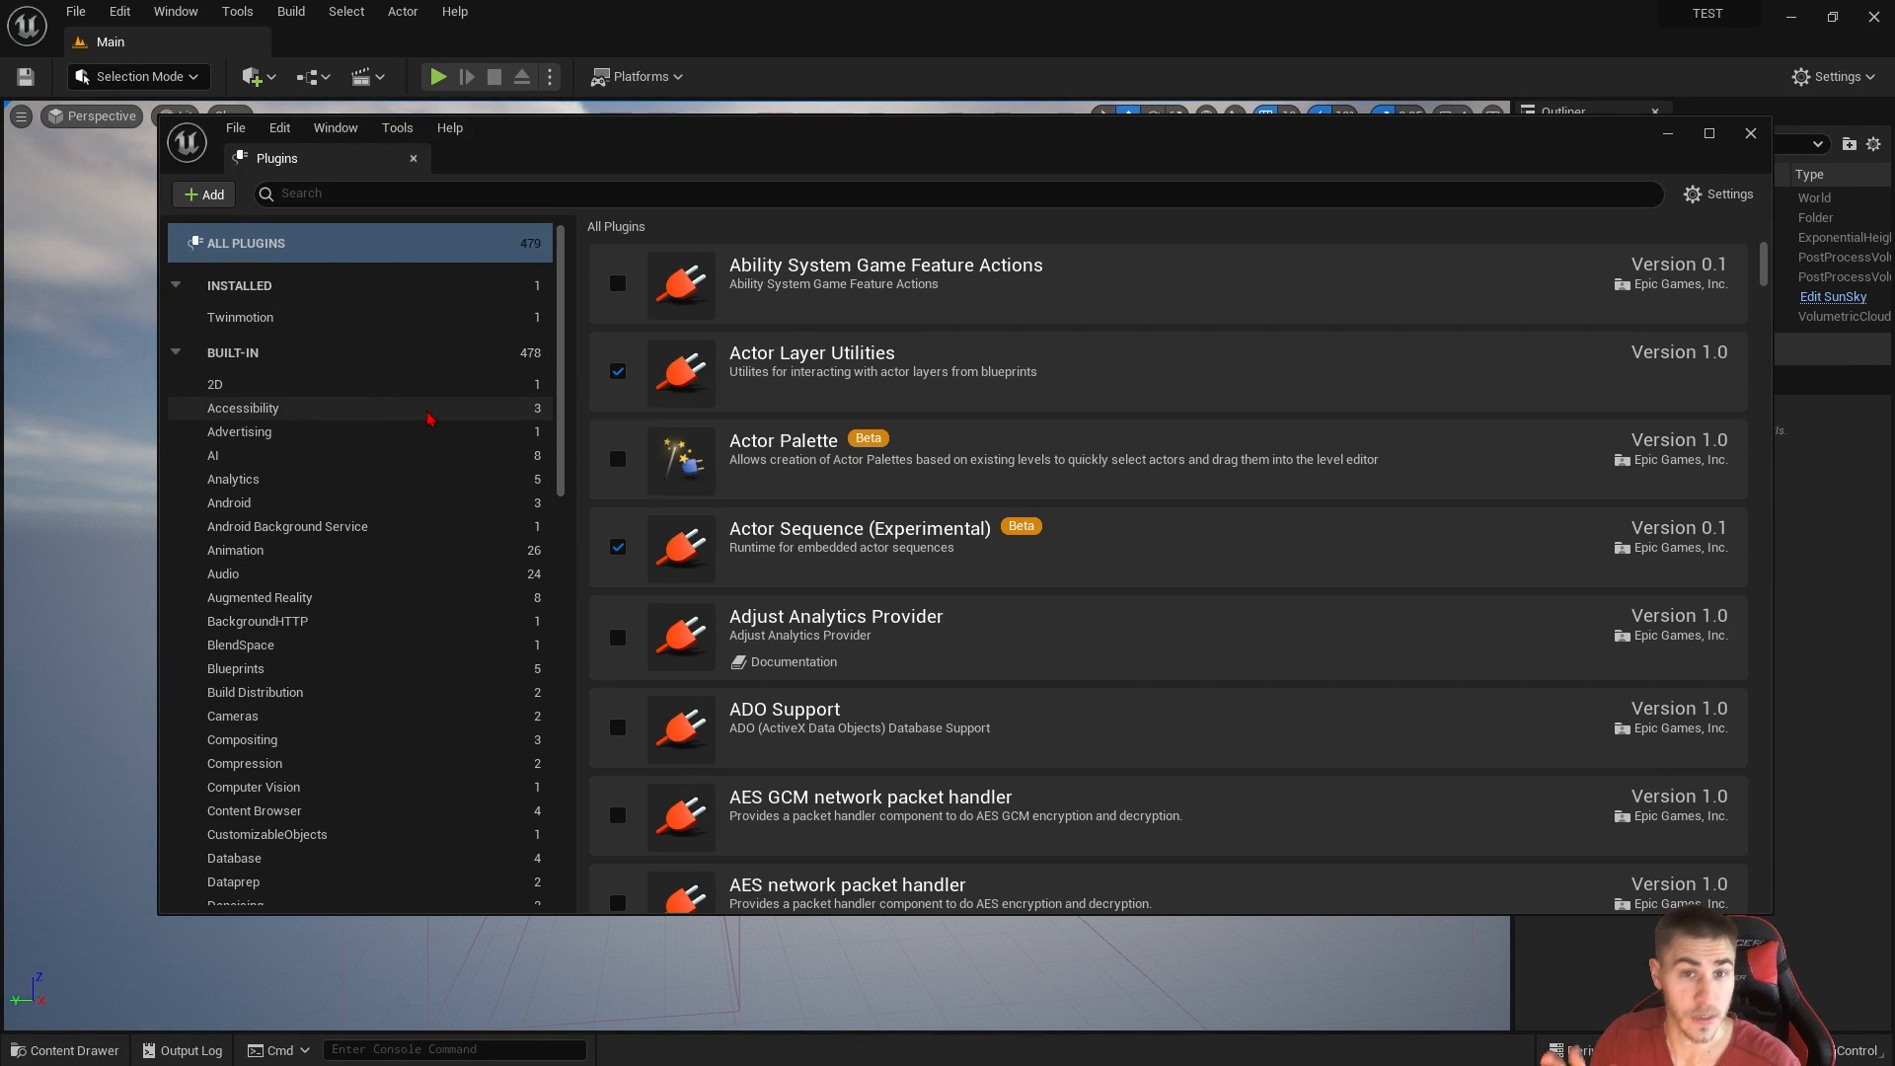
Step: Check whether the installed Twinmotion plugin is enabled, and search all plugins for "datas"
left_click(359, 316)
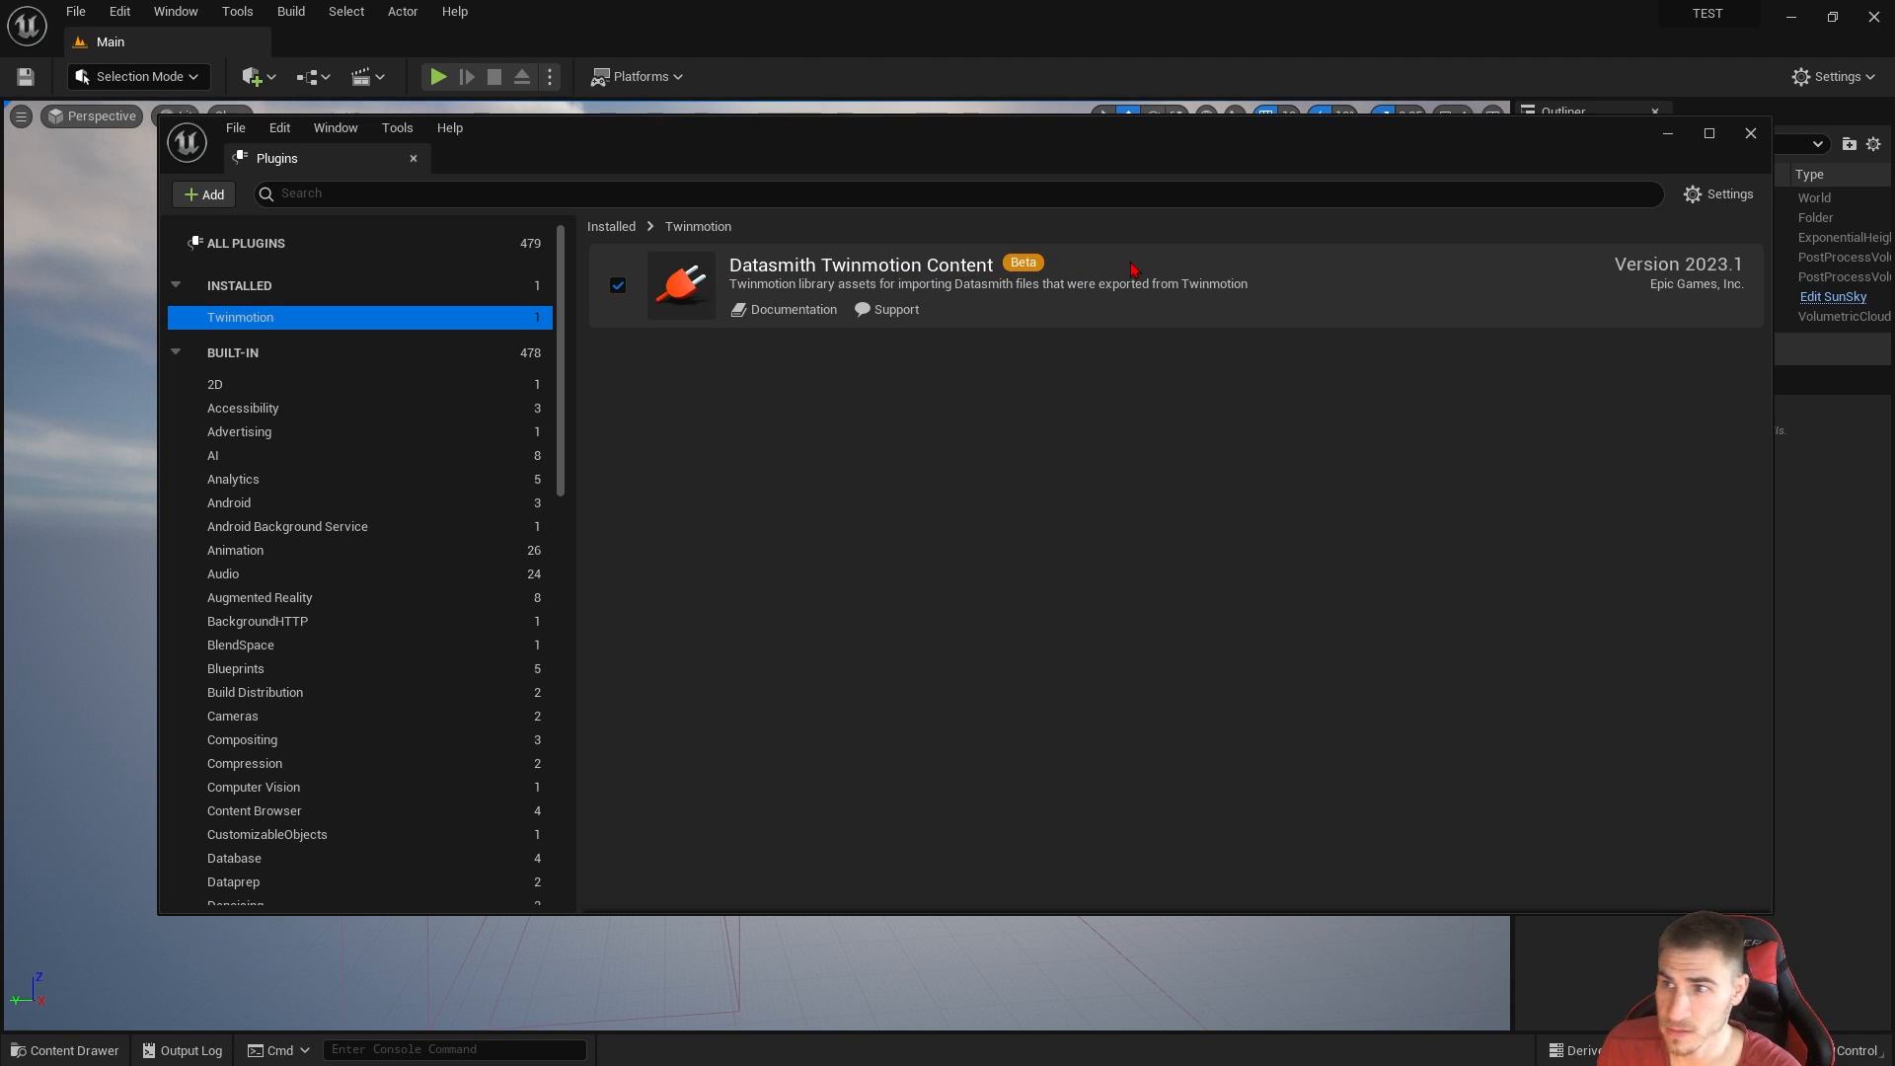
left_click(1201, 441)
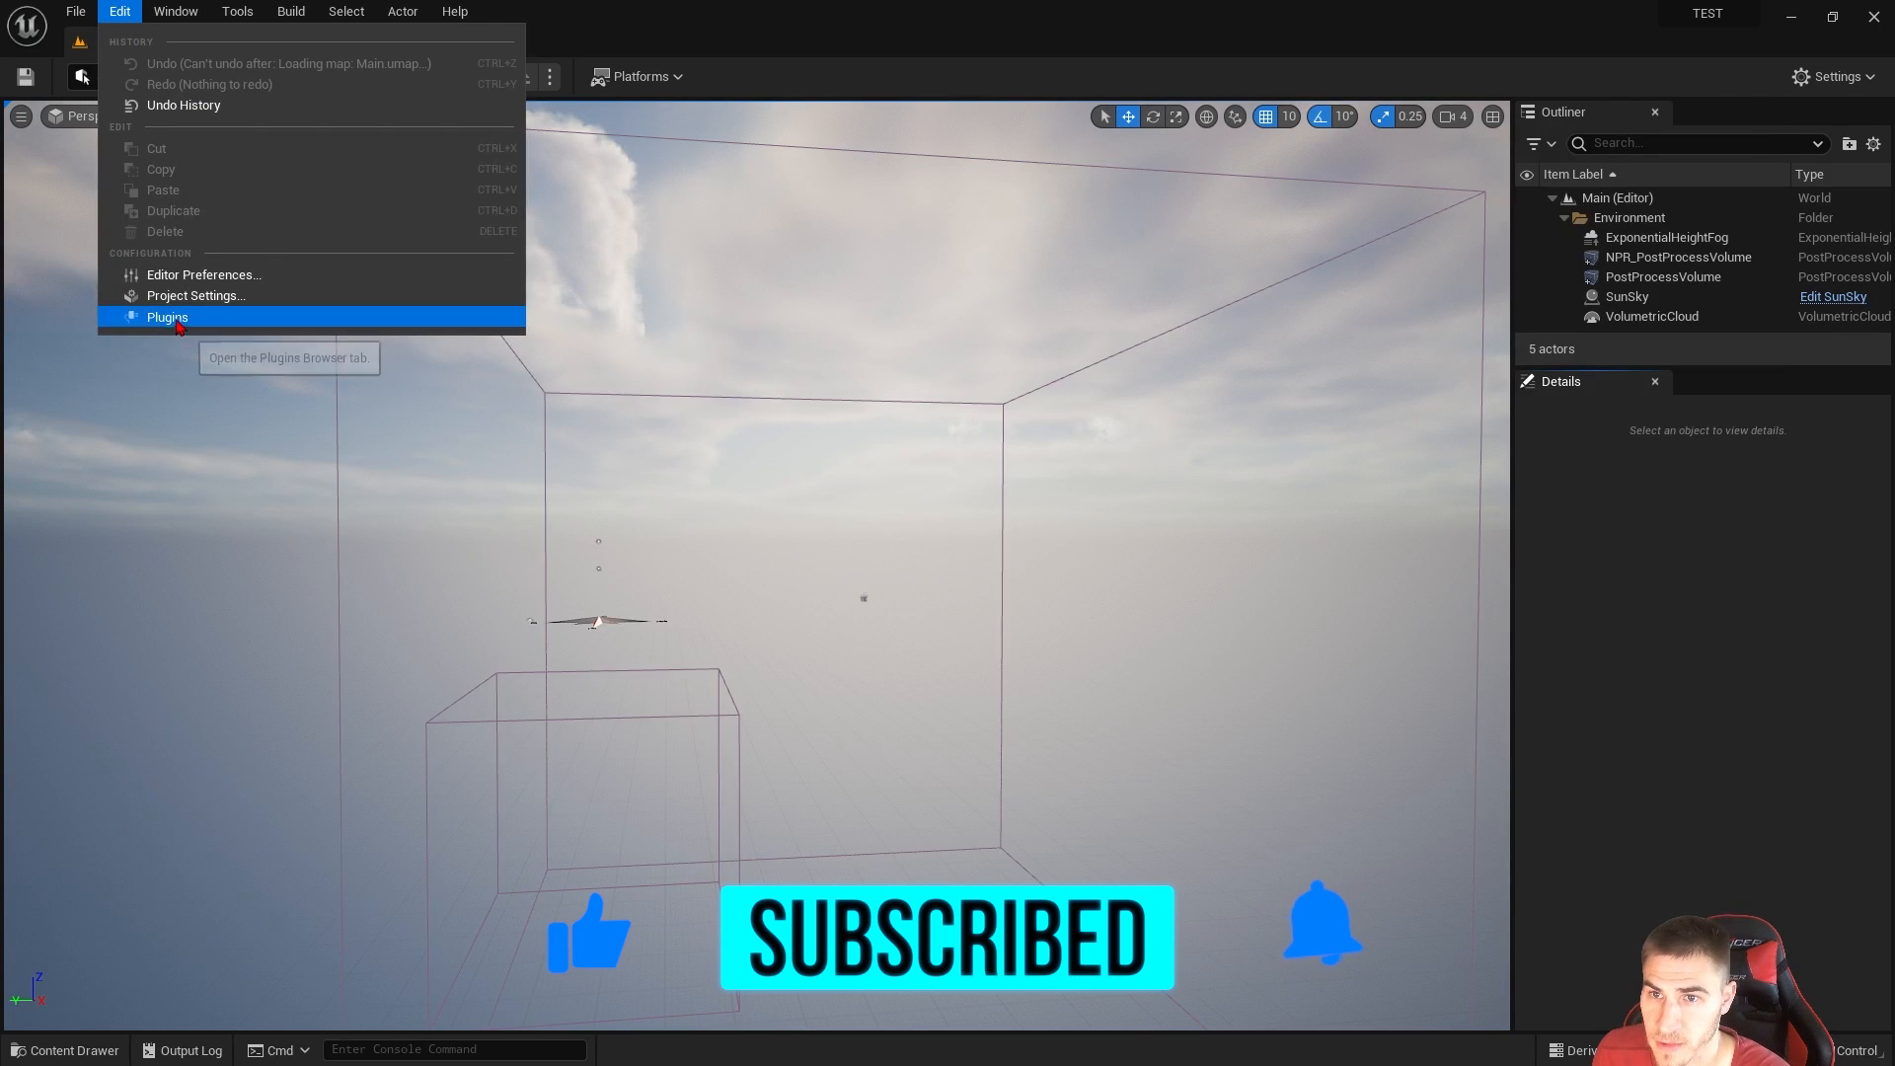
left_click(168, 318)
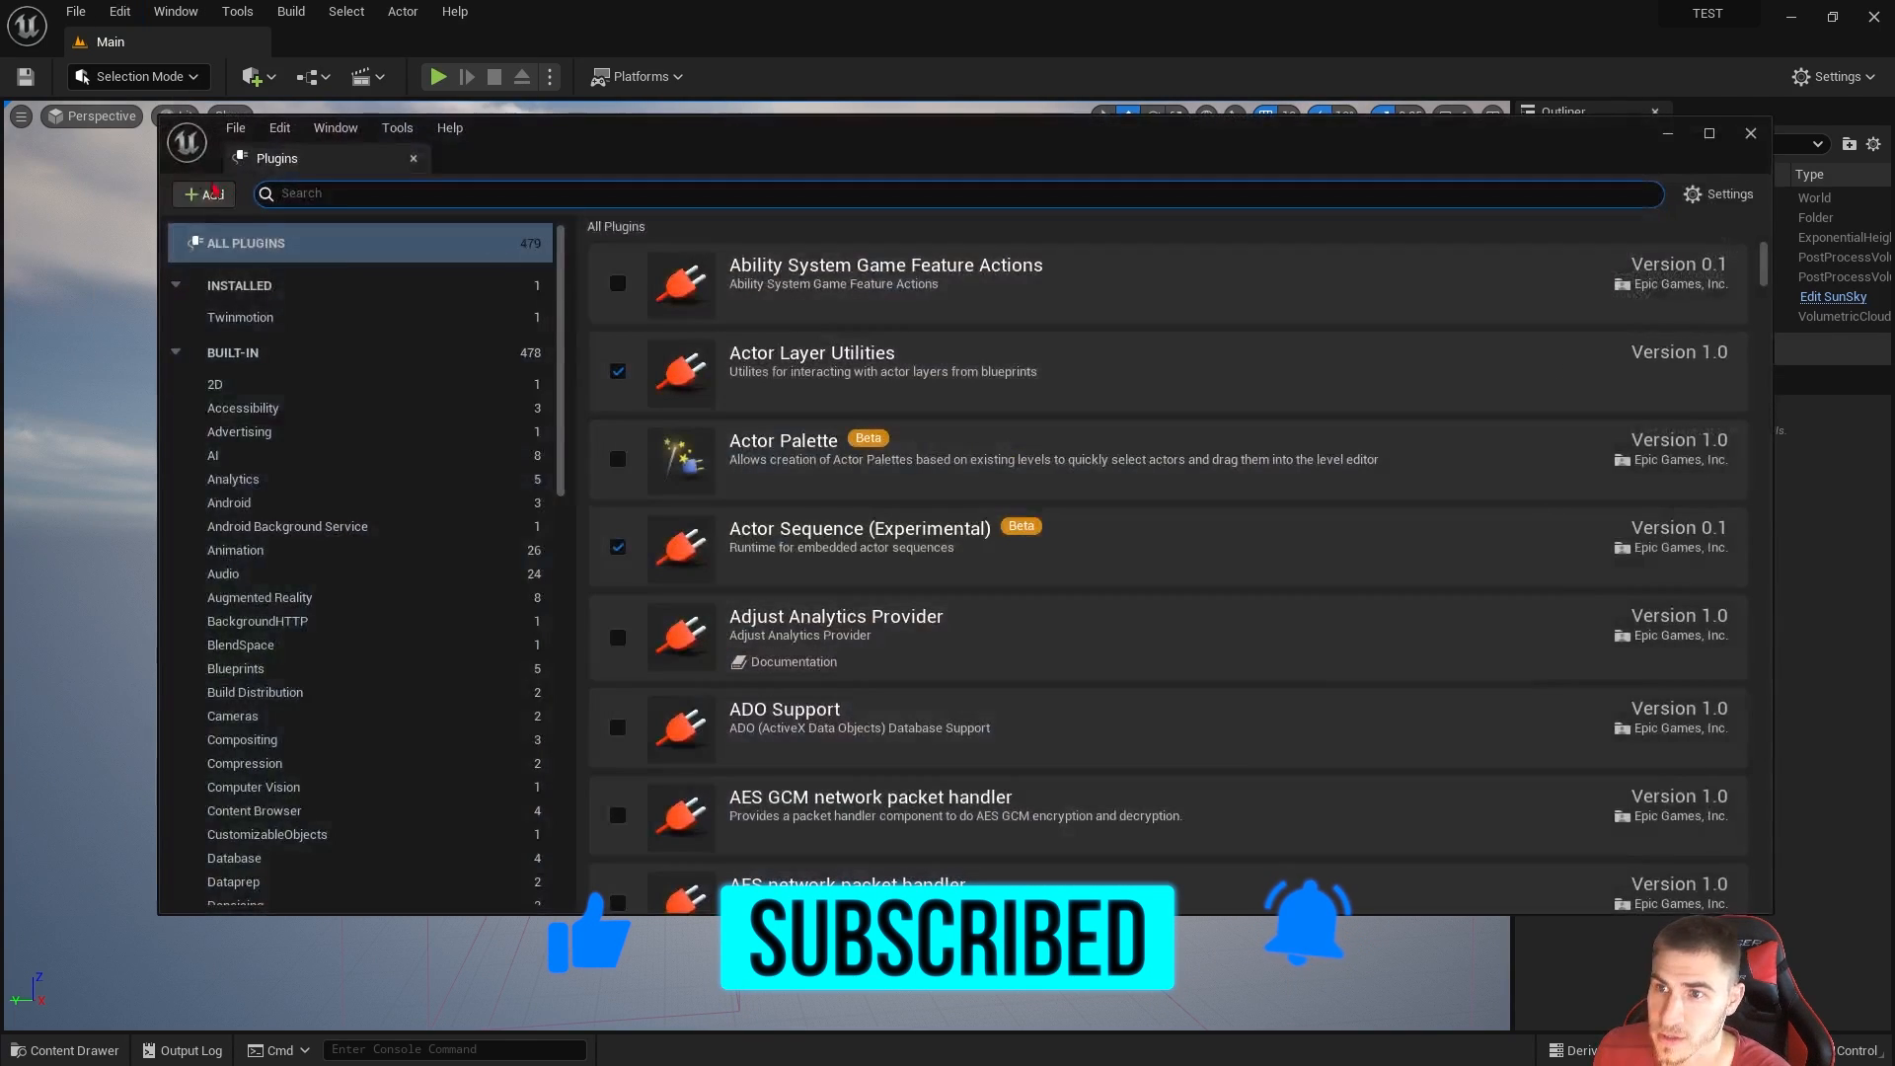
type("datas")
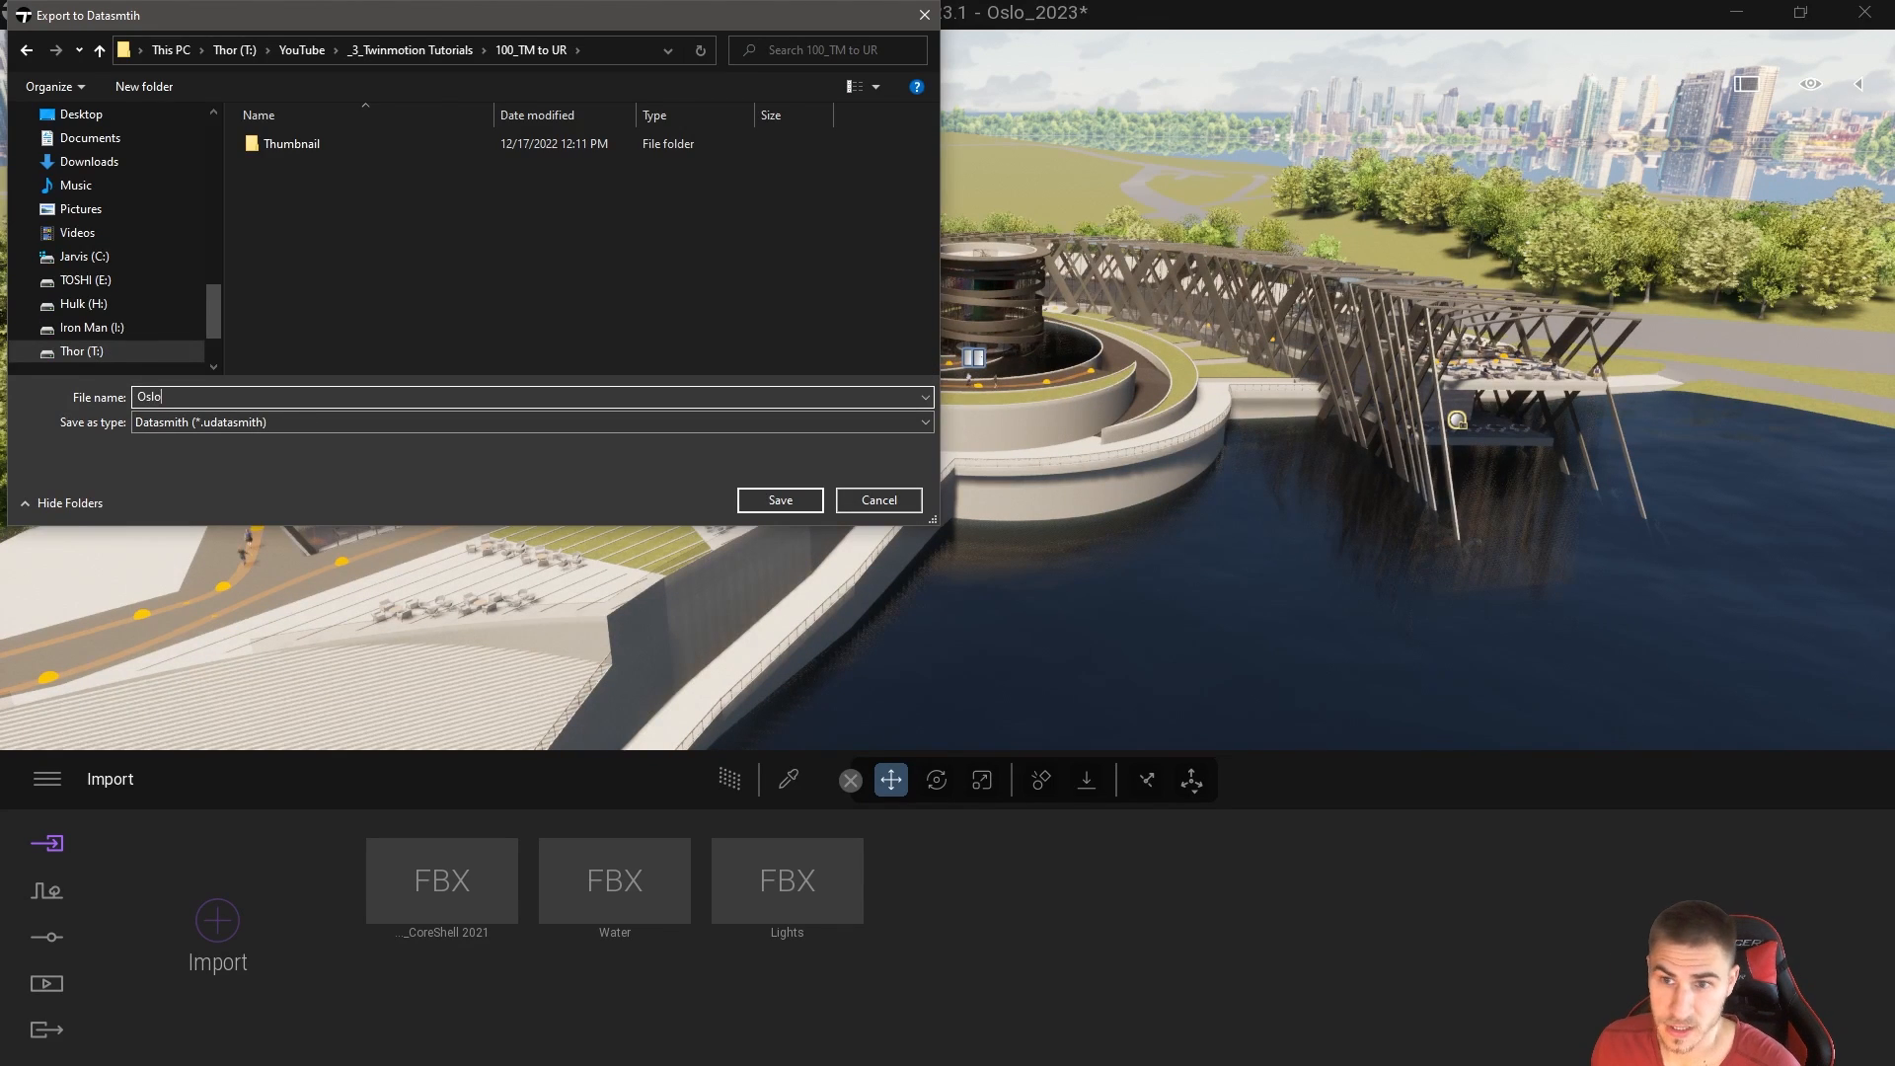
Step: In Twinmotion, export the Oslo_2023 scene as a Datasmith file named Oslo in the 100_TM to UR folder
left_click(775, 501)
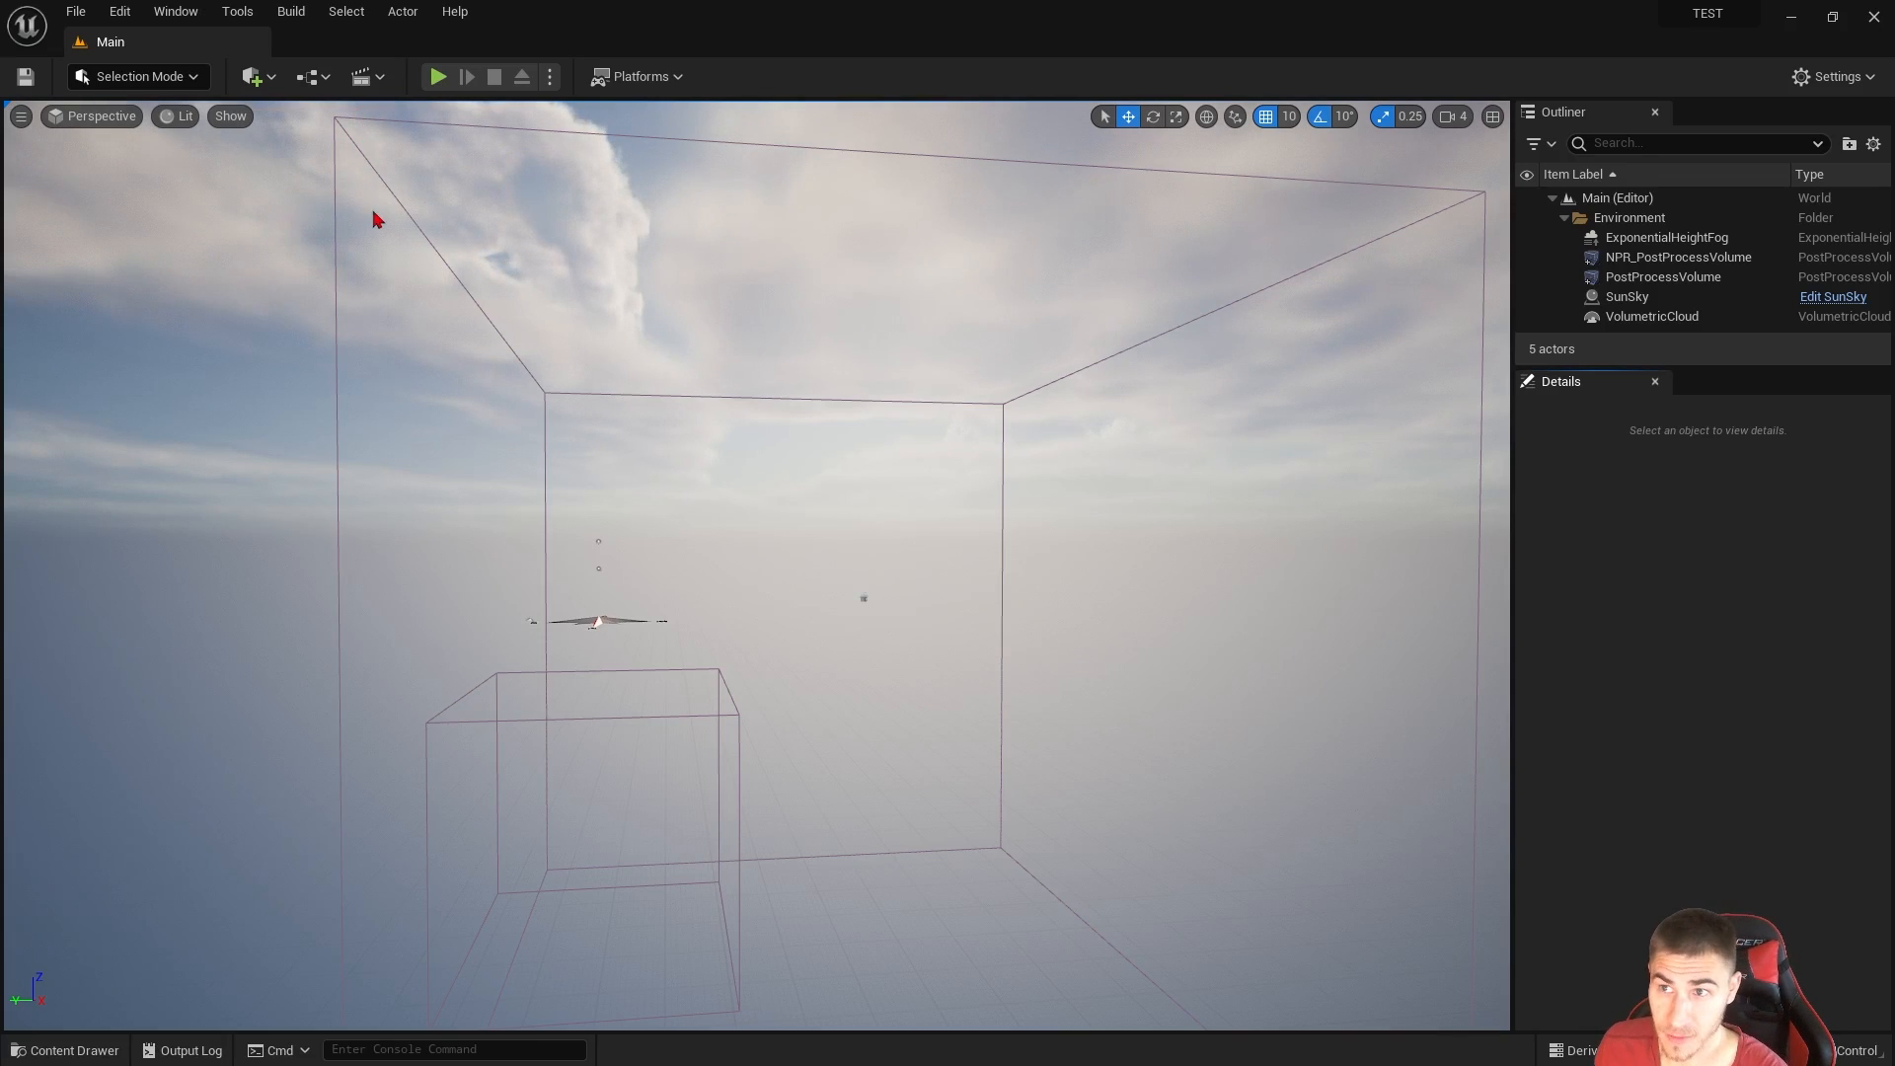
Step: In Unreal Engine, start a Datasmith file import and choose Oslo.udatasmith from the _3_Twinmotion Tutorials/100_TM to UR folder
left_click(264, 79)
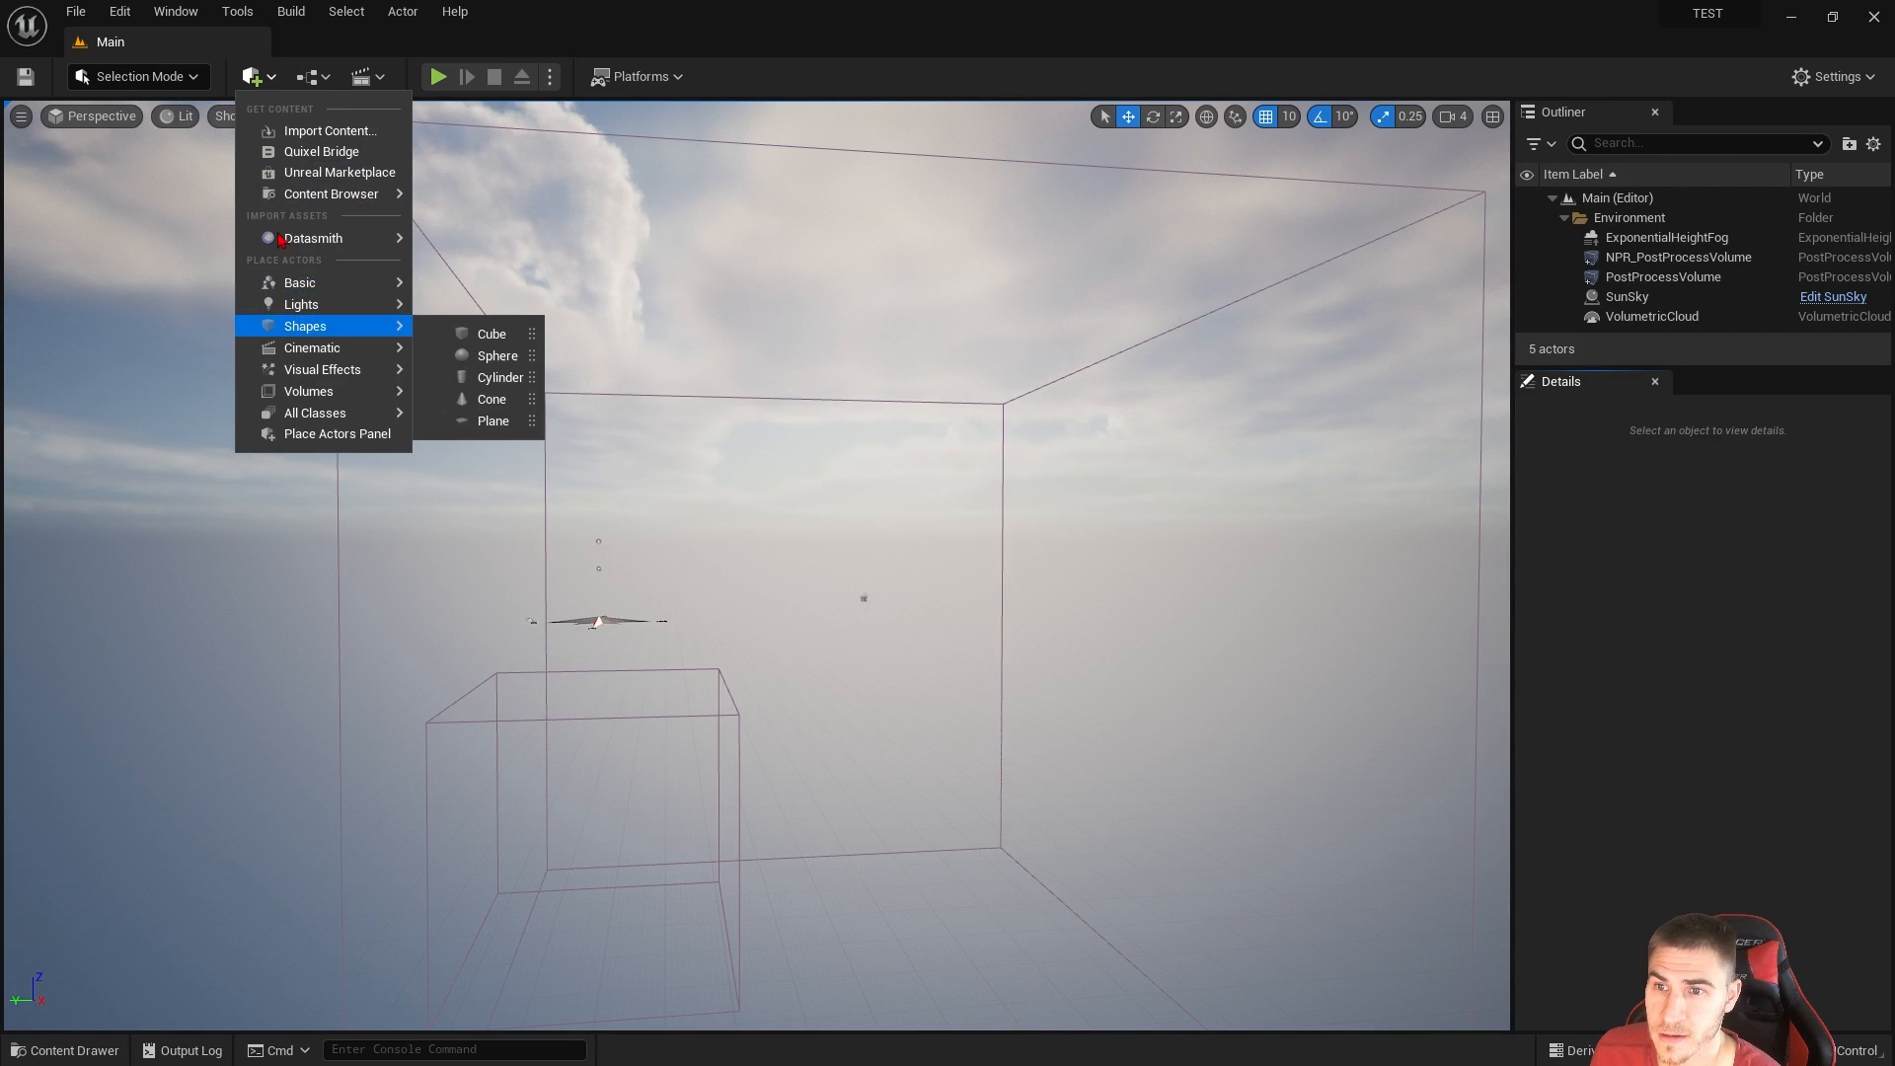
mouse_move(360, 198)
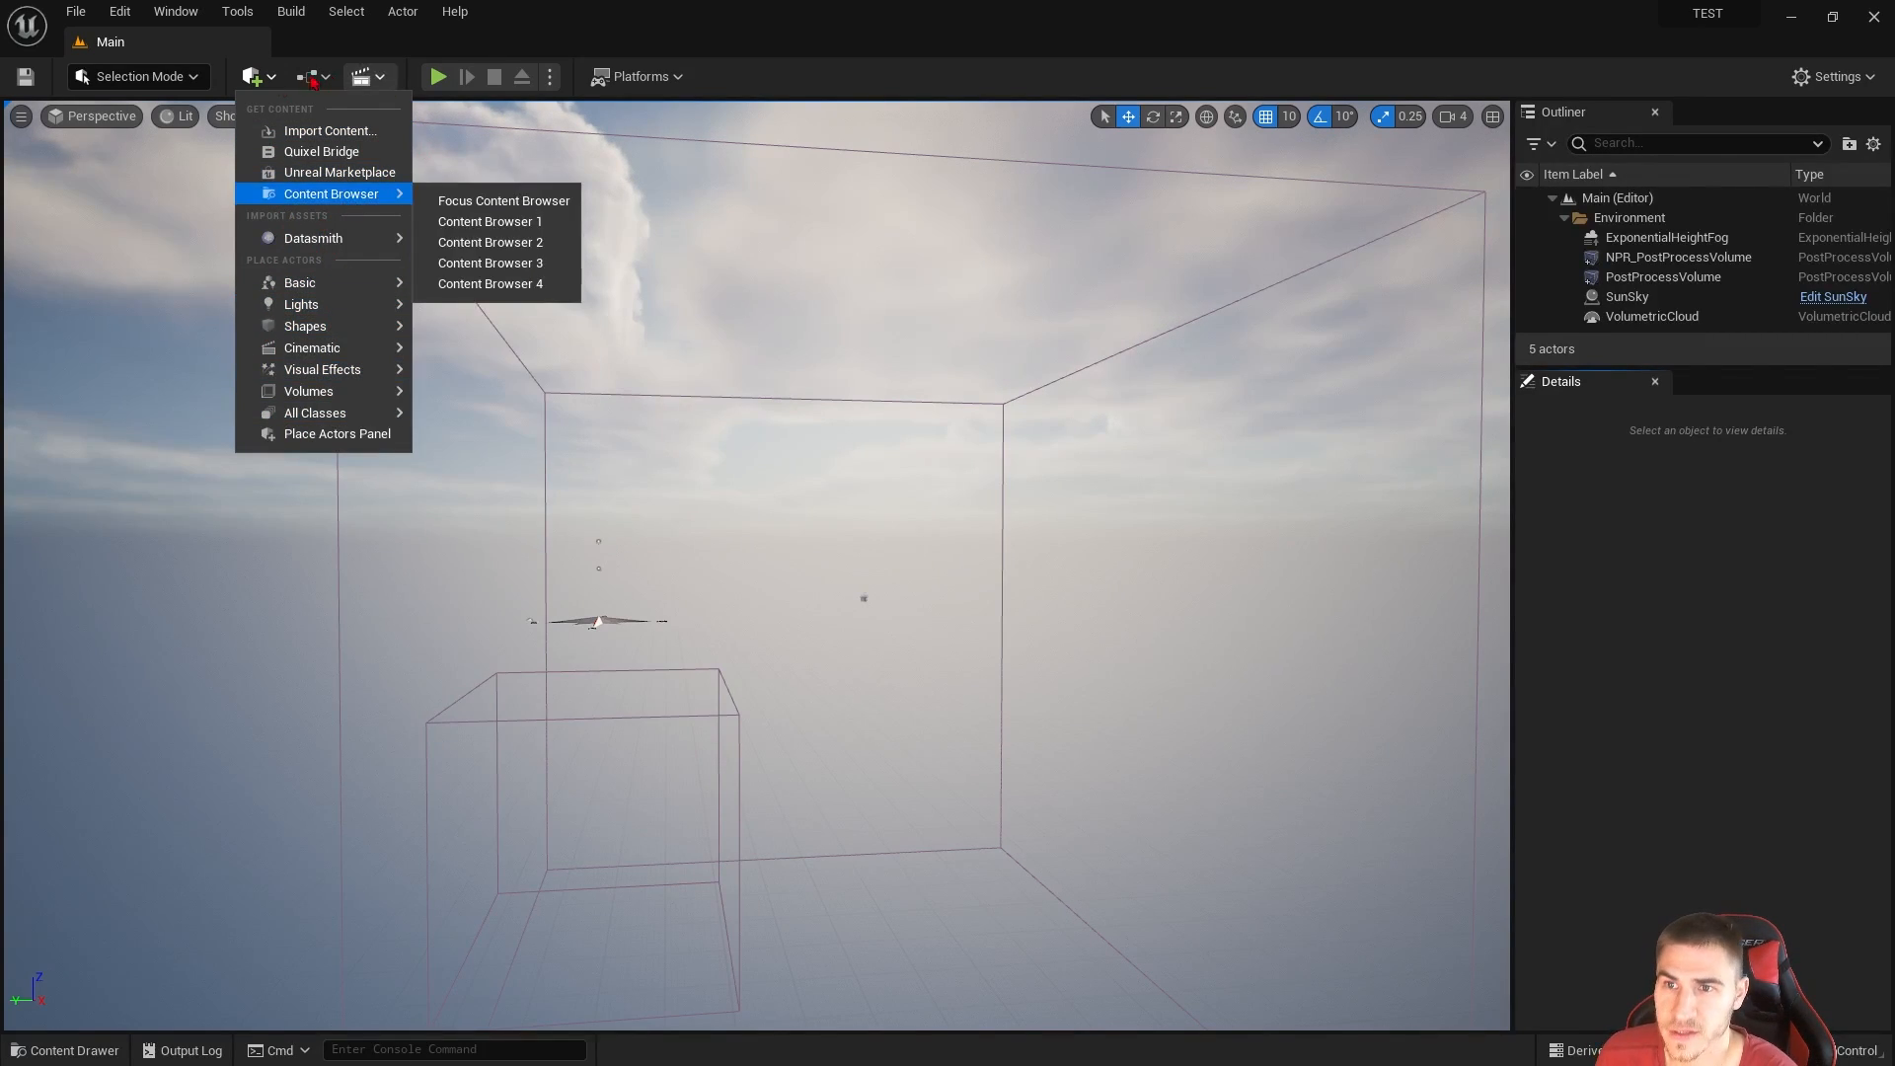
mouse_move(311, 239)
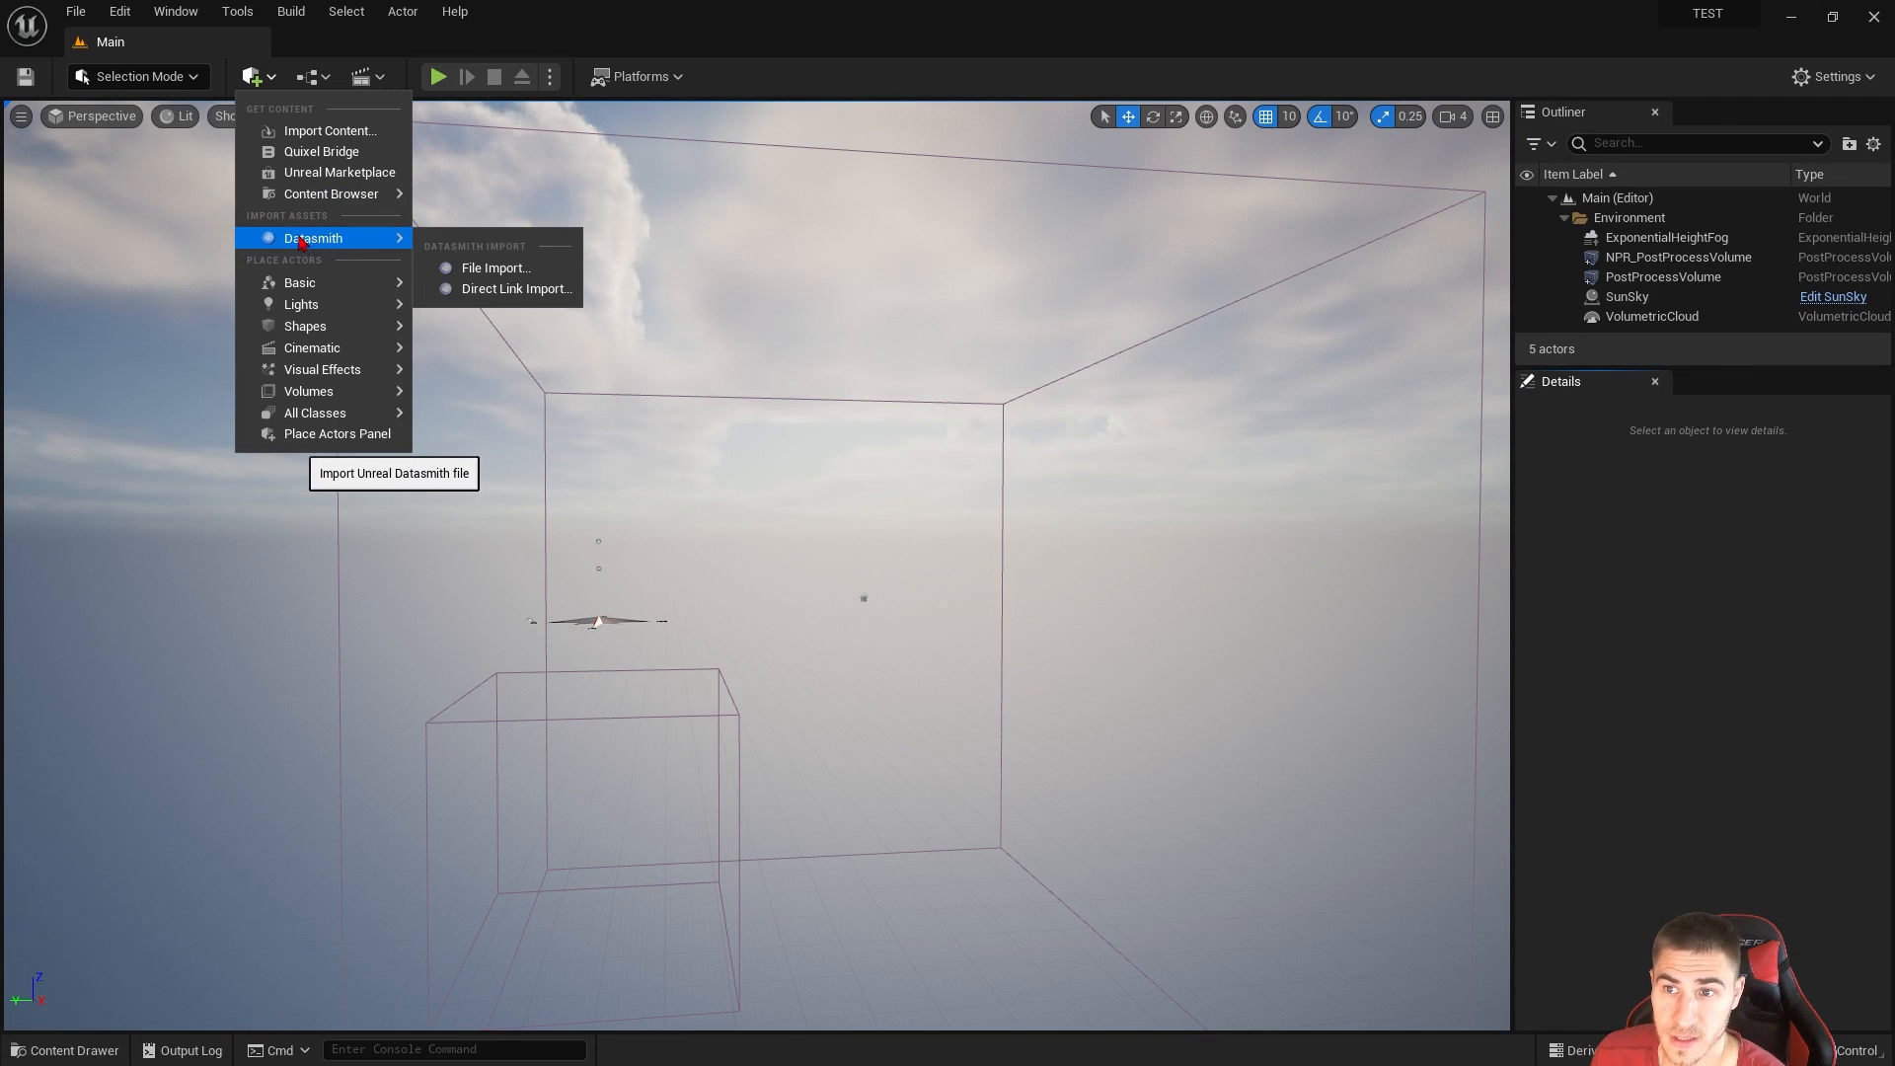
left_click(533, 272)
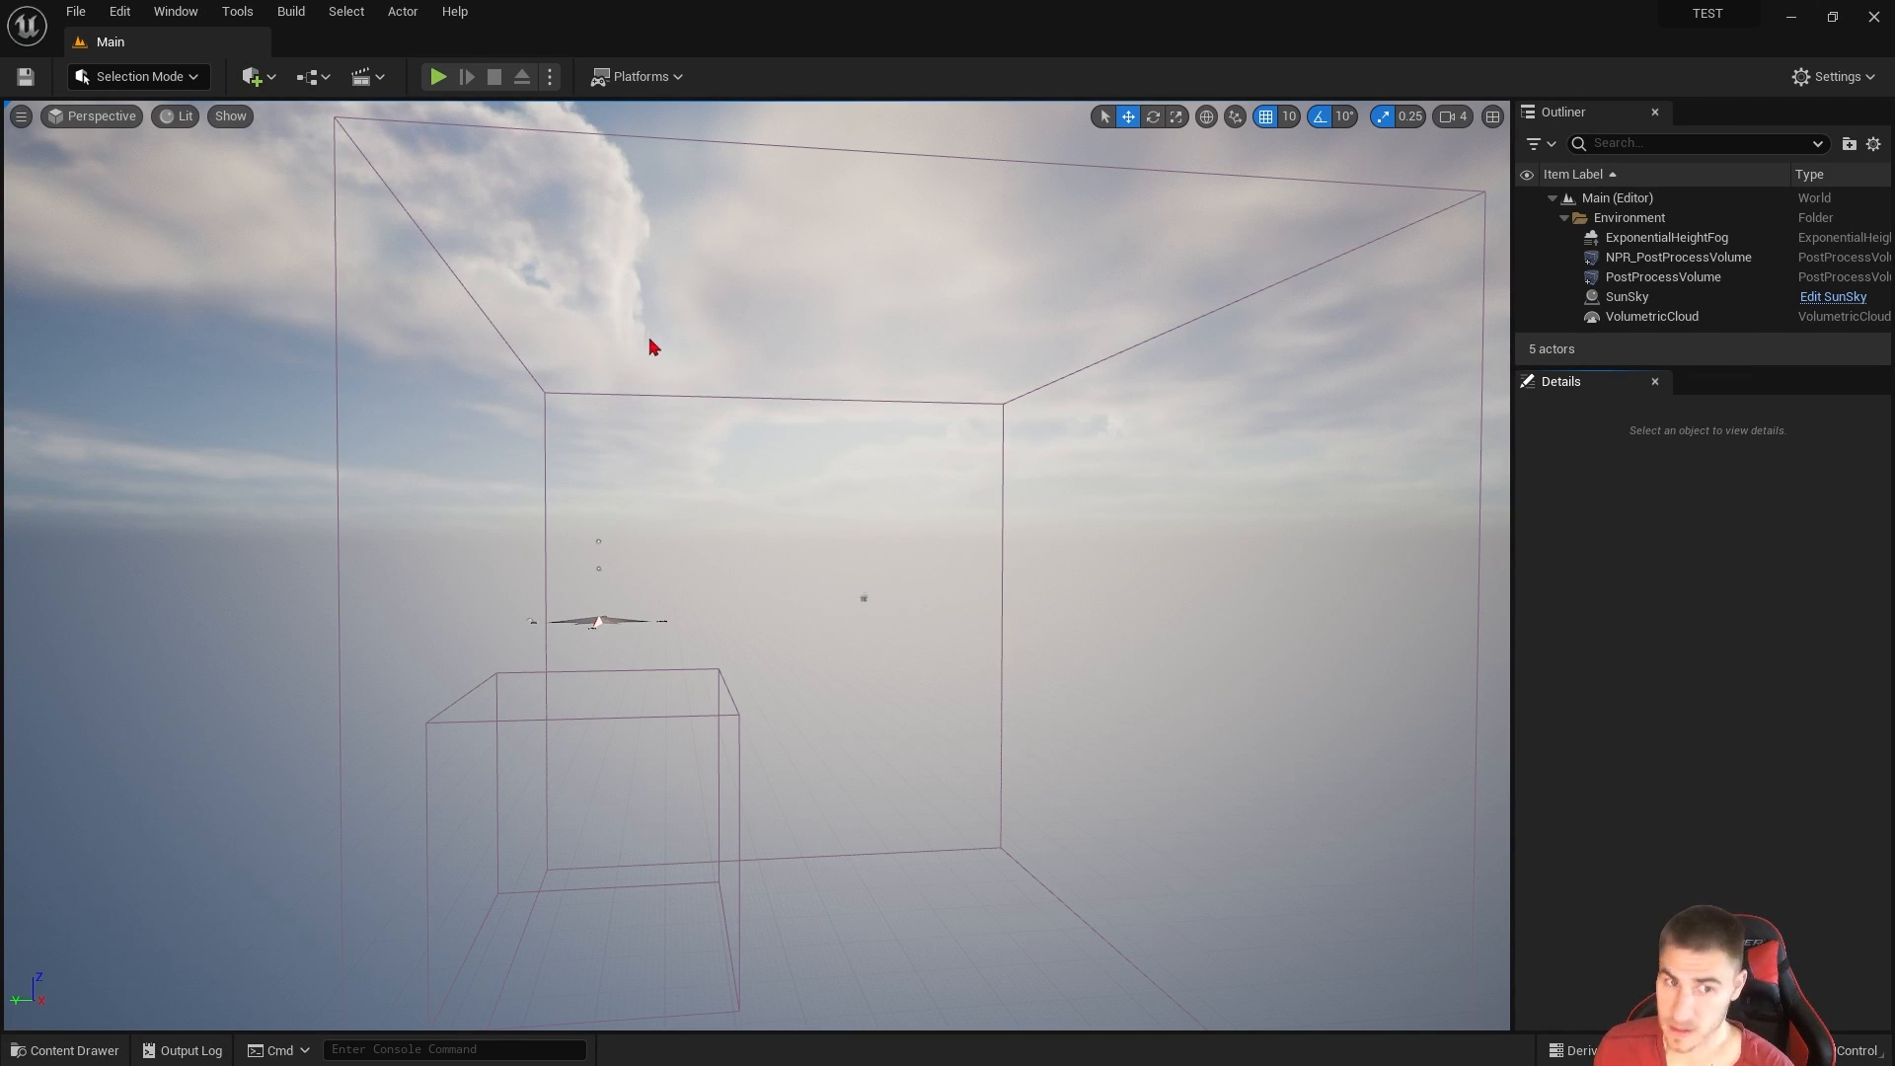
scroll(118, 424, "up", 10)
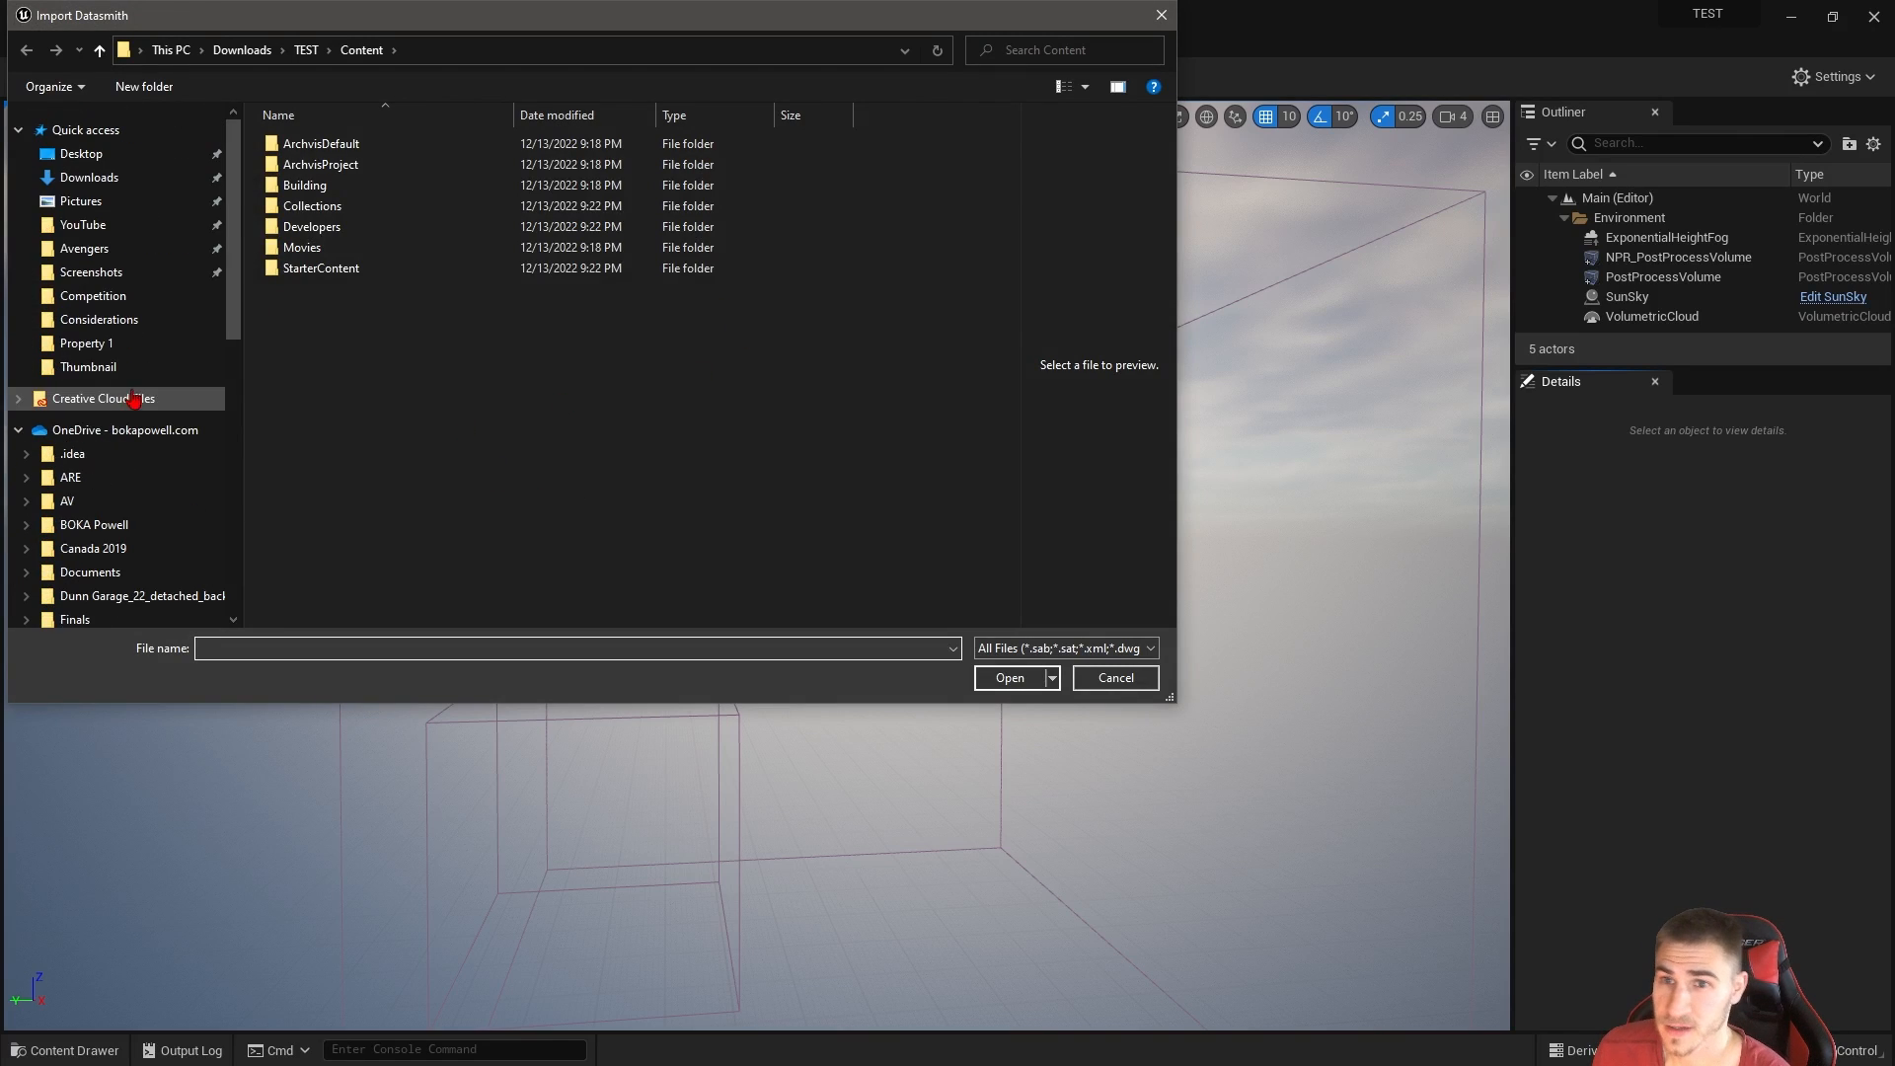
left_click(109, 227)
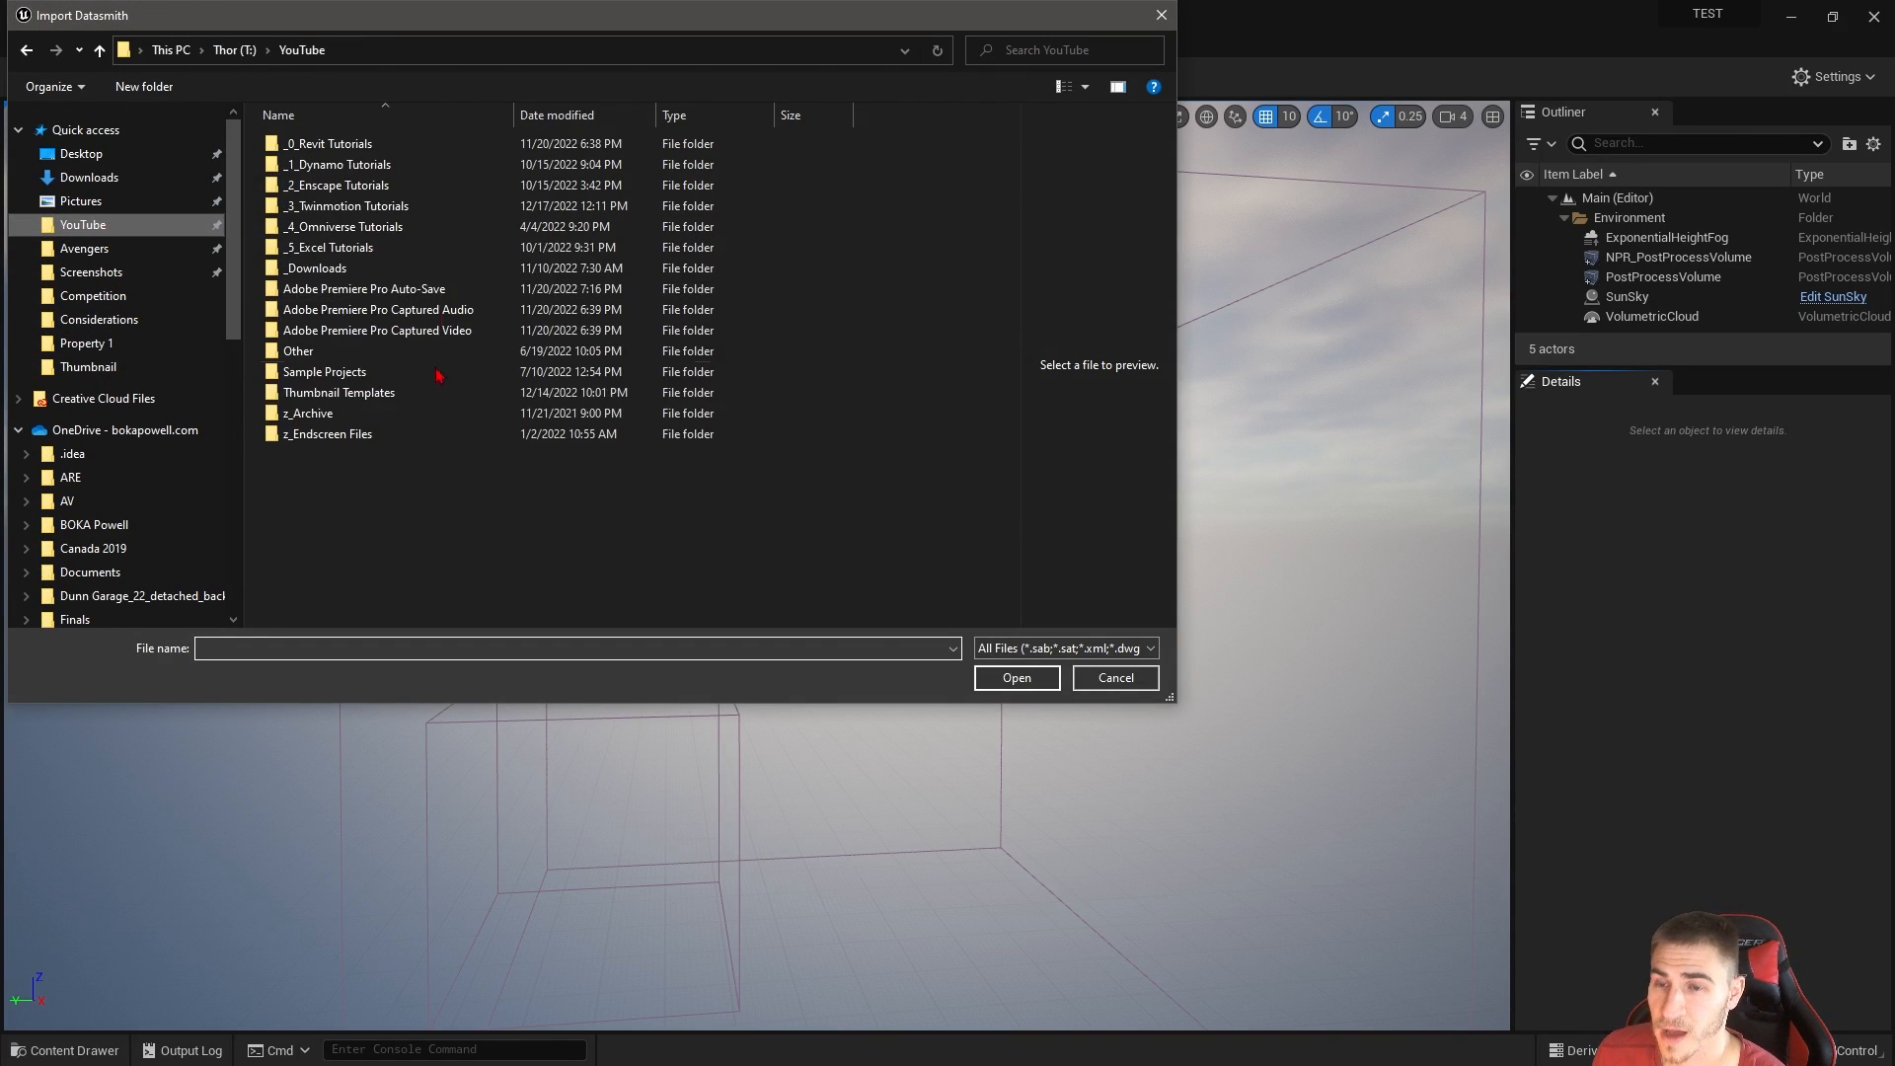
double_click(318, 207)
double_click(318, 620)
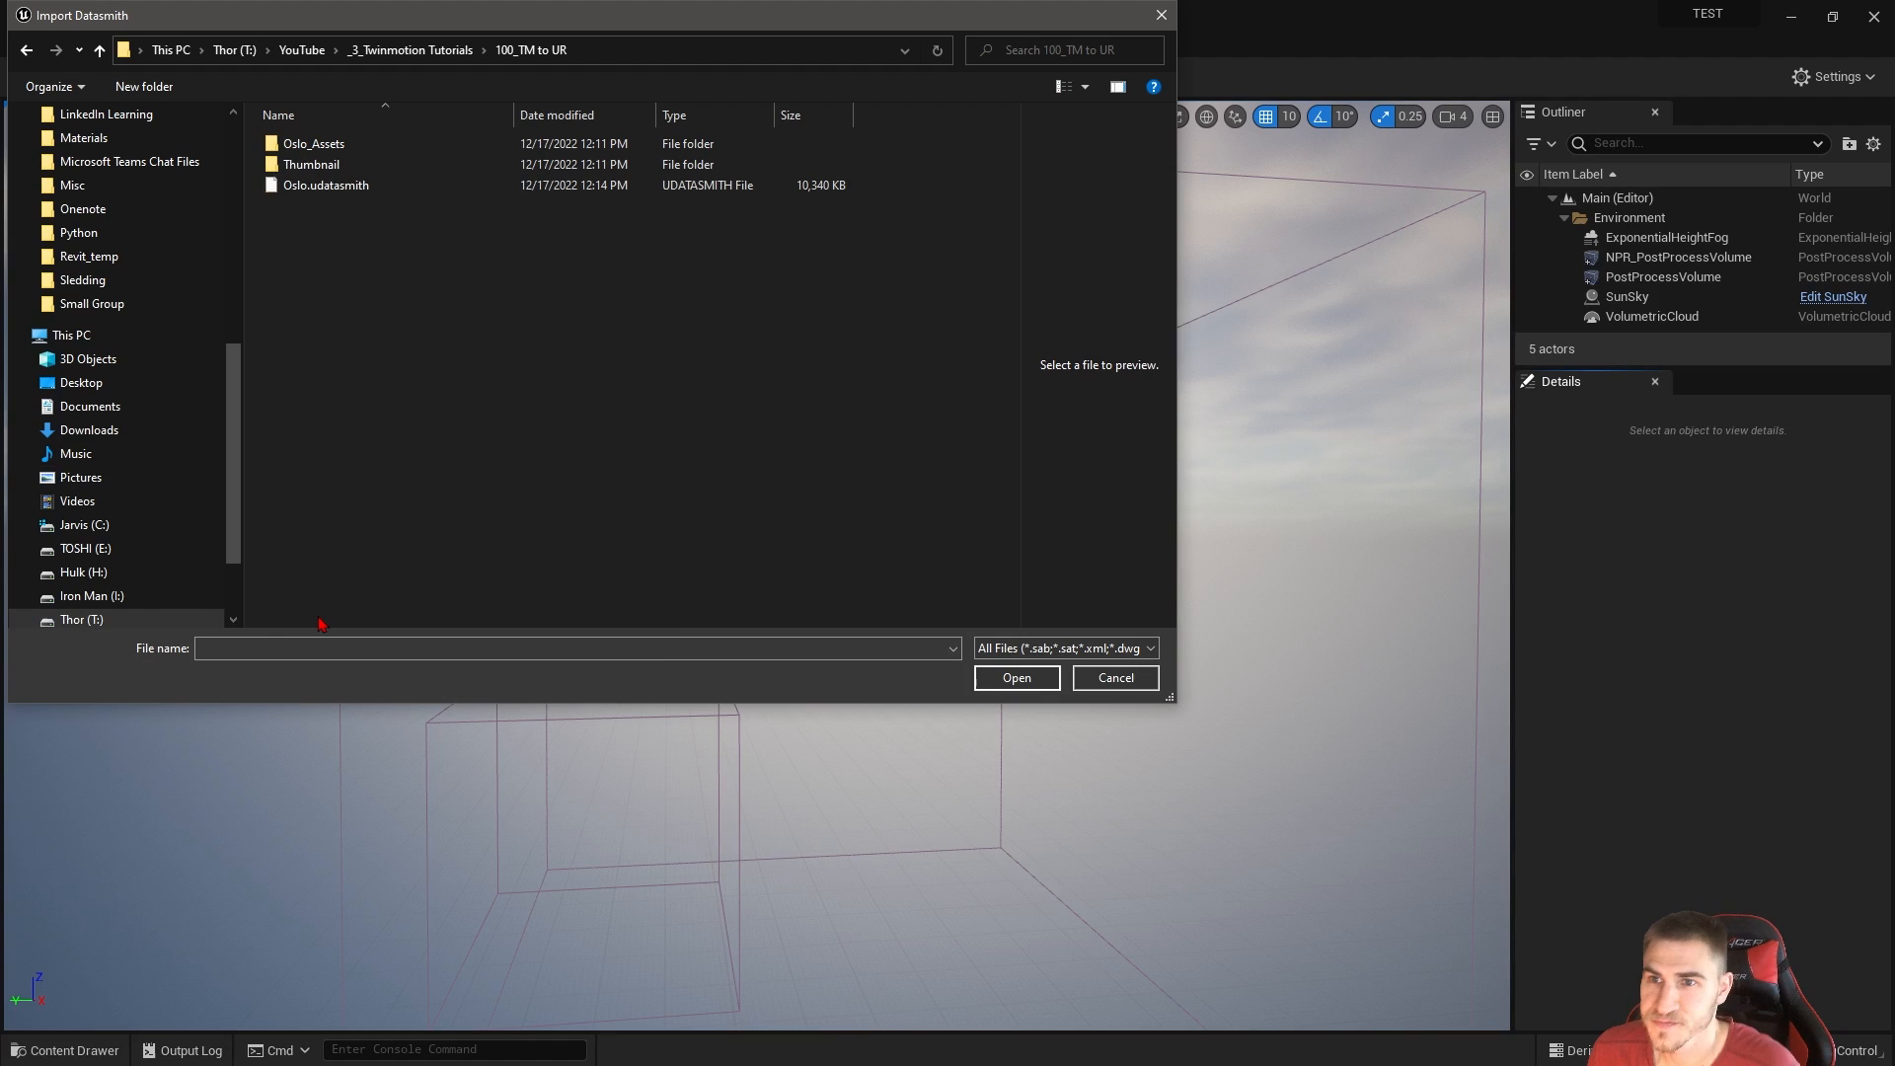
left_click(326, 185)
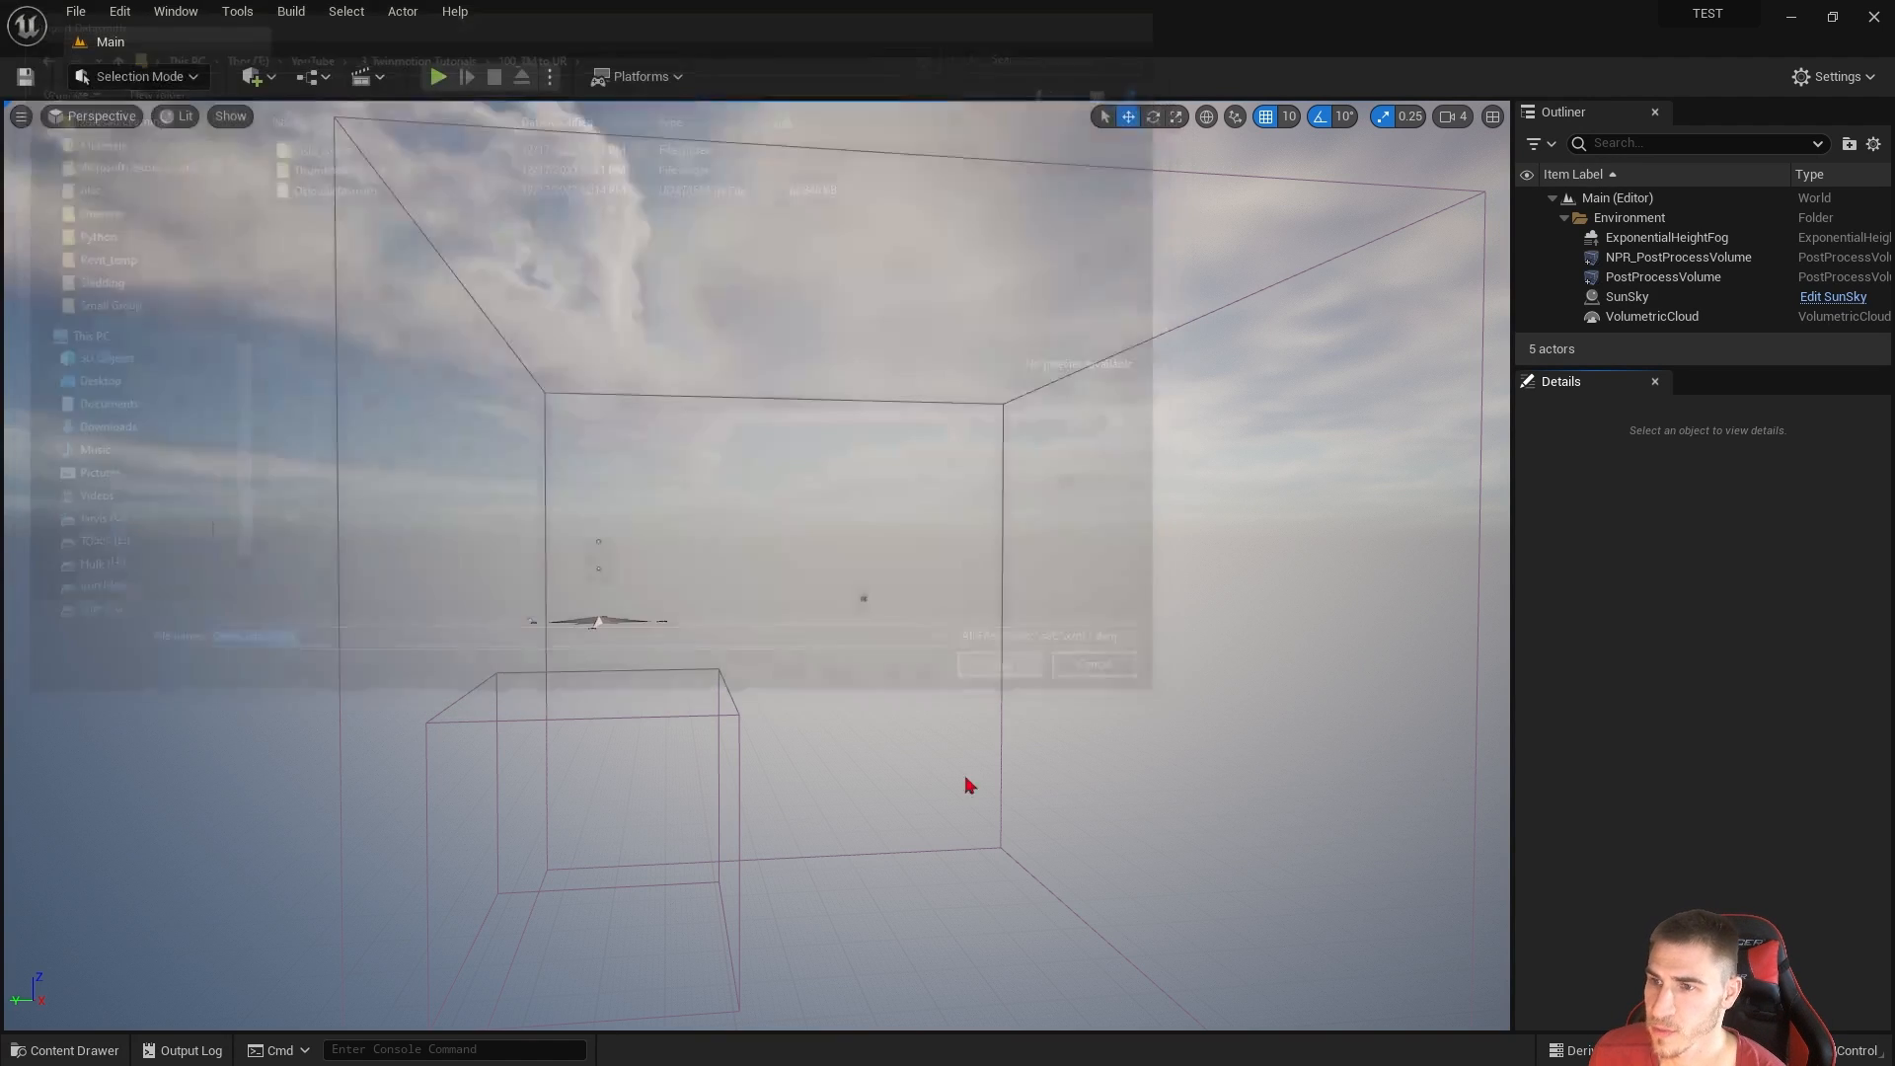
left_click(1007, 679)
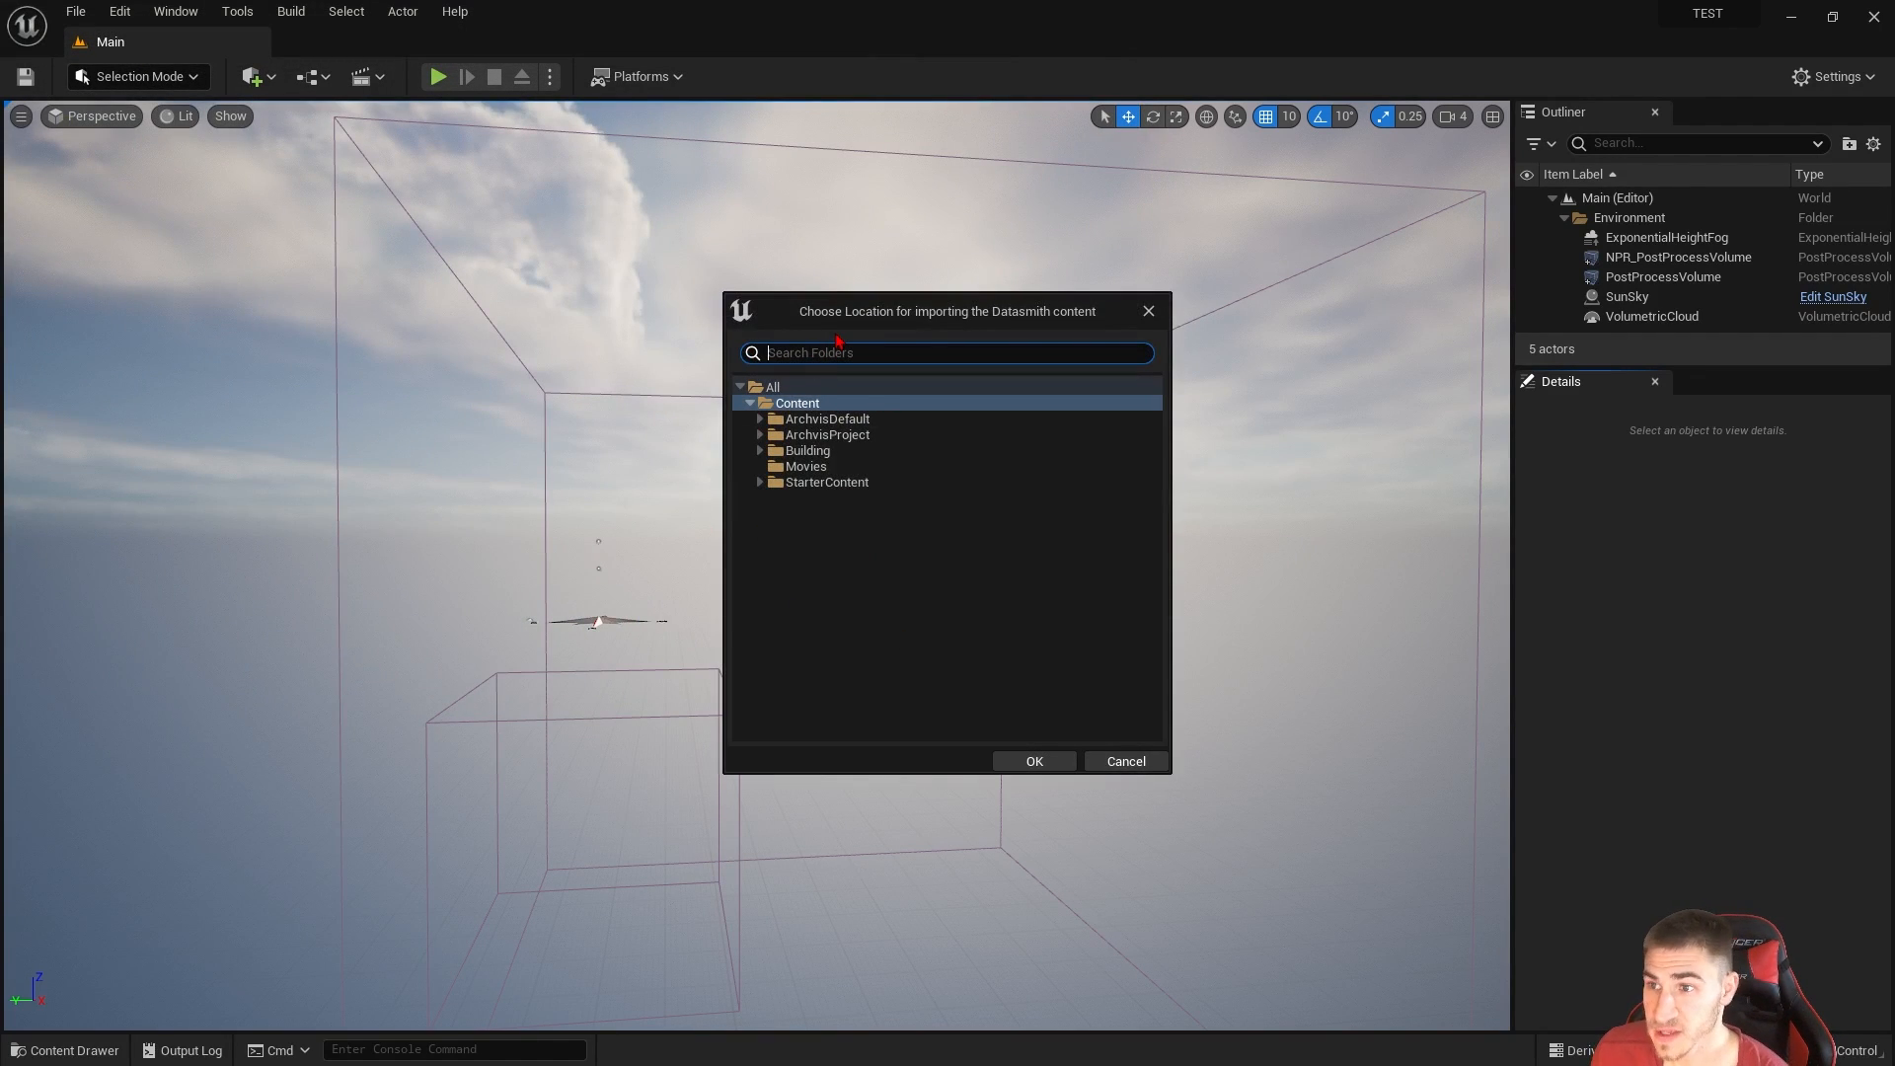
Step: Import the Datasmith scene into the Content folder with geometry, materials and textures, lights, cameras and animations, reviewing the advanced static mesh options
left_click(760, 419)
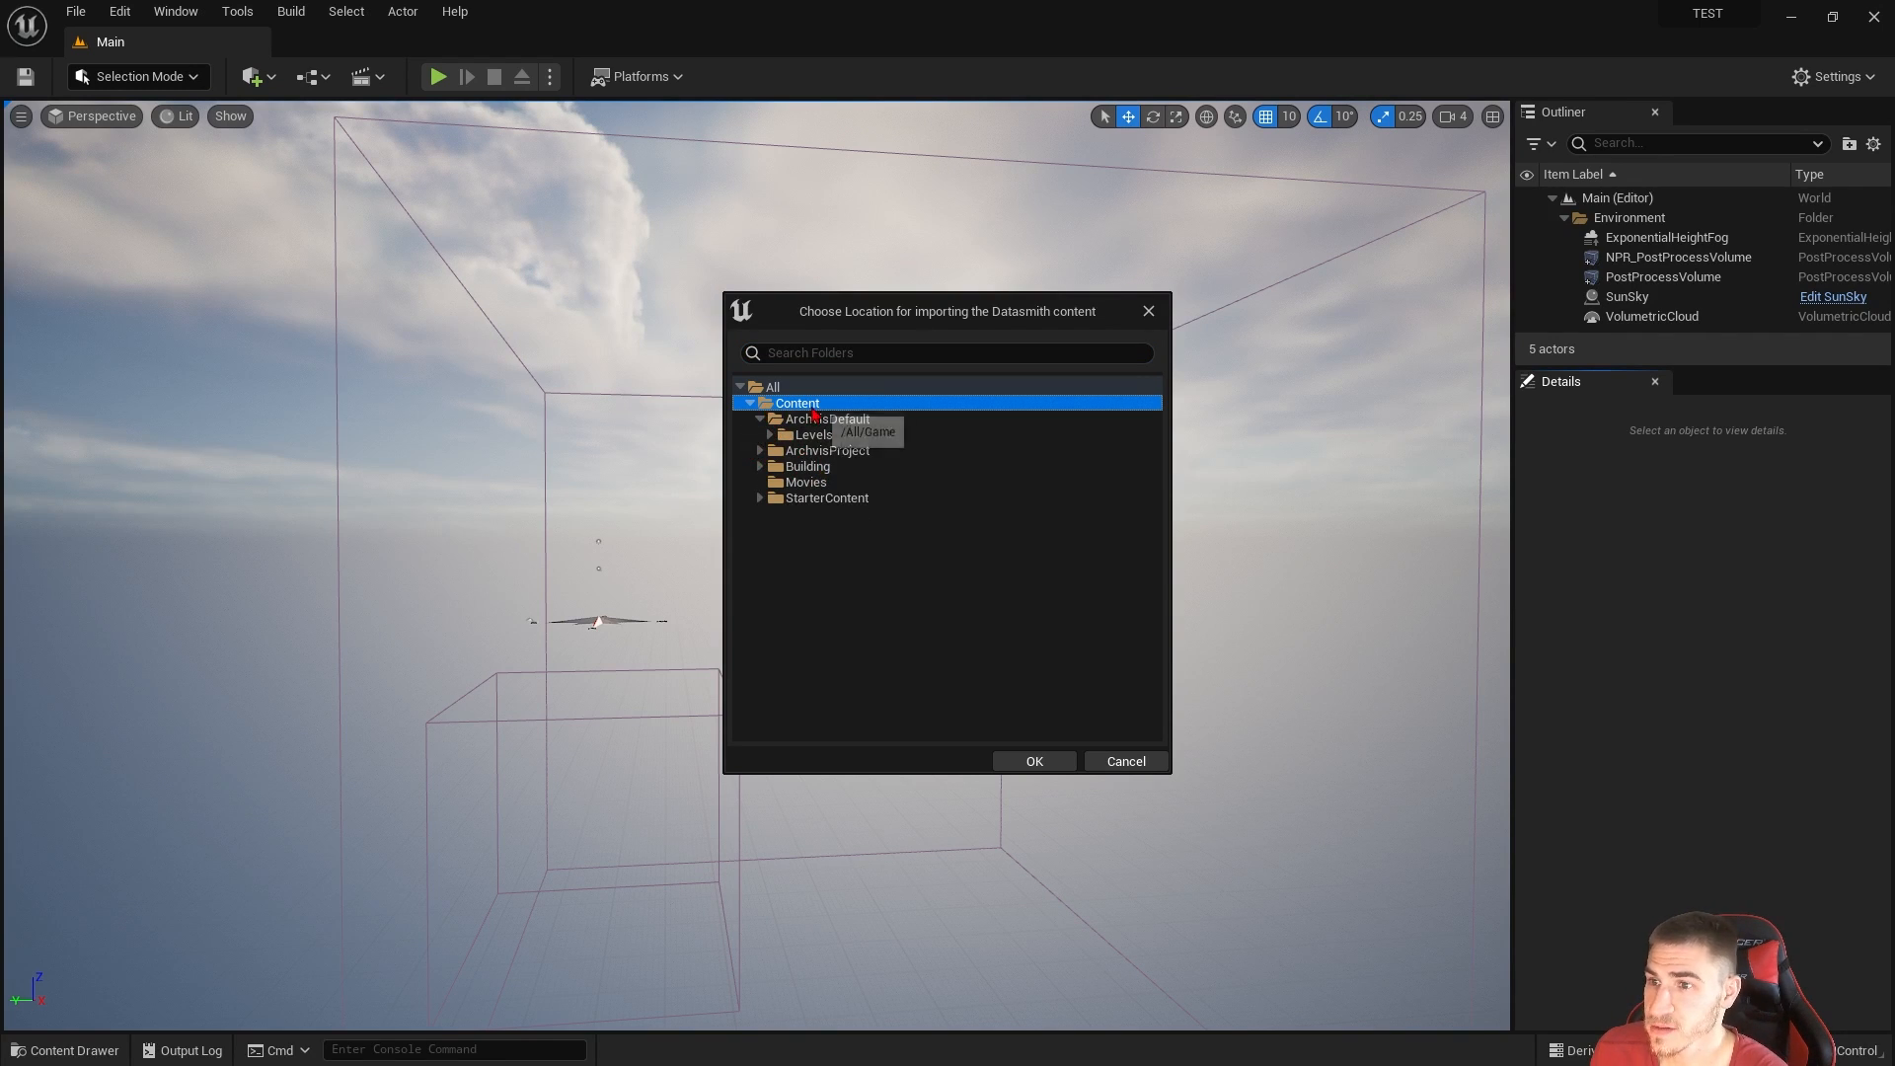
left_click(750, 404)
left_click(750, 404)
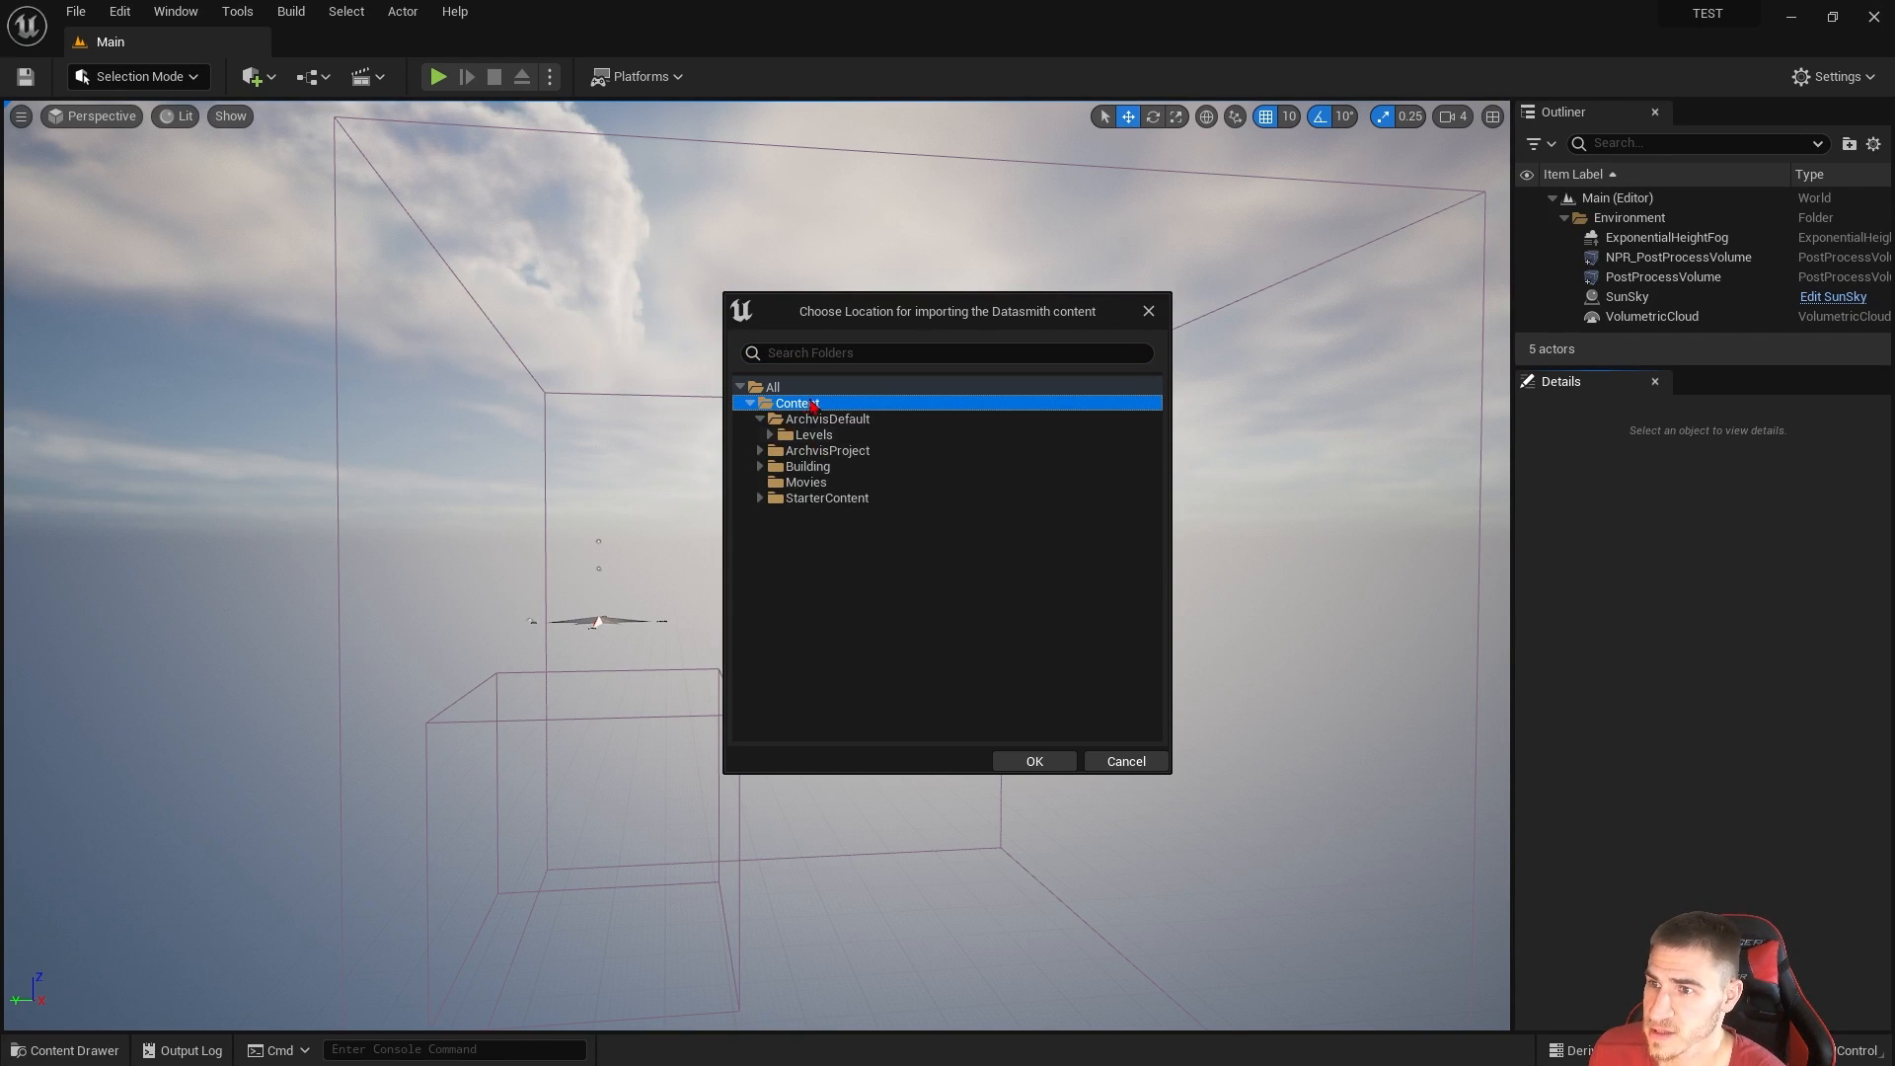
left_click(1017, 762)
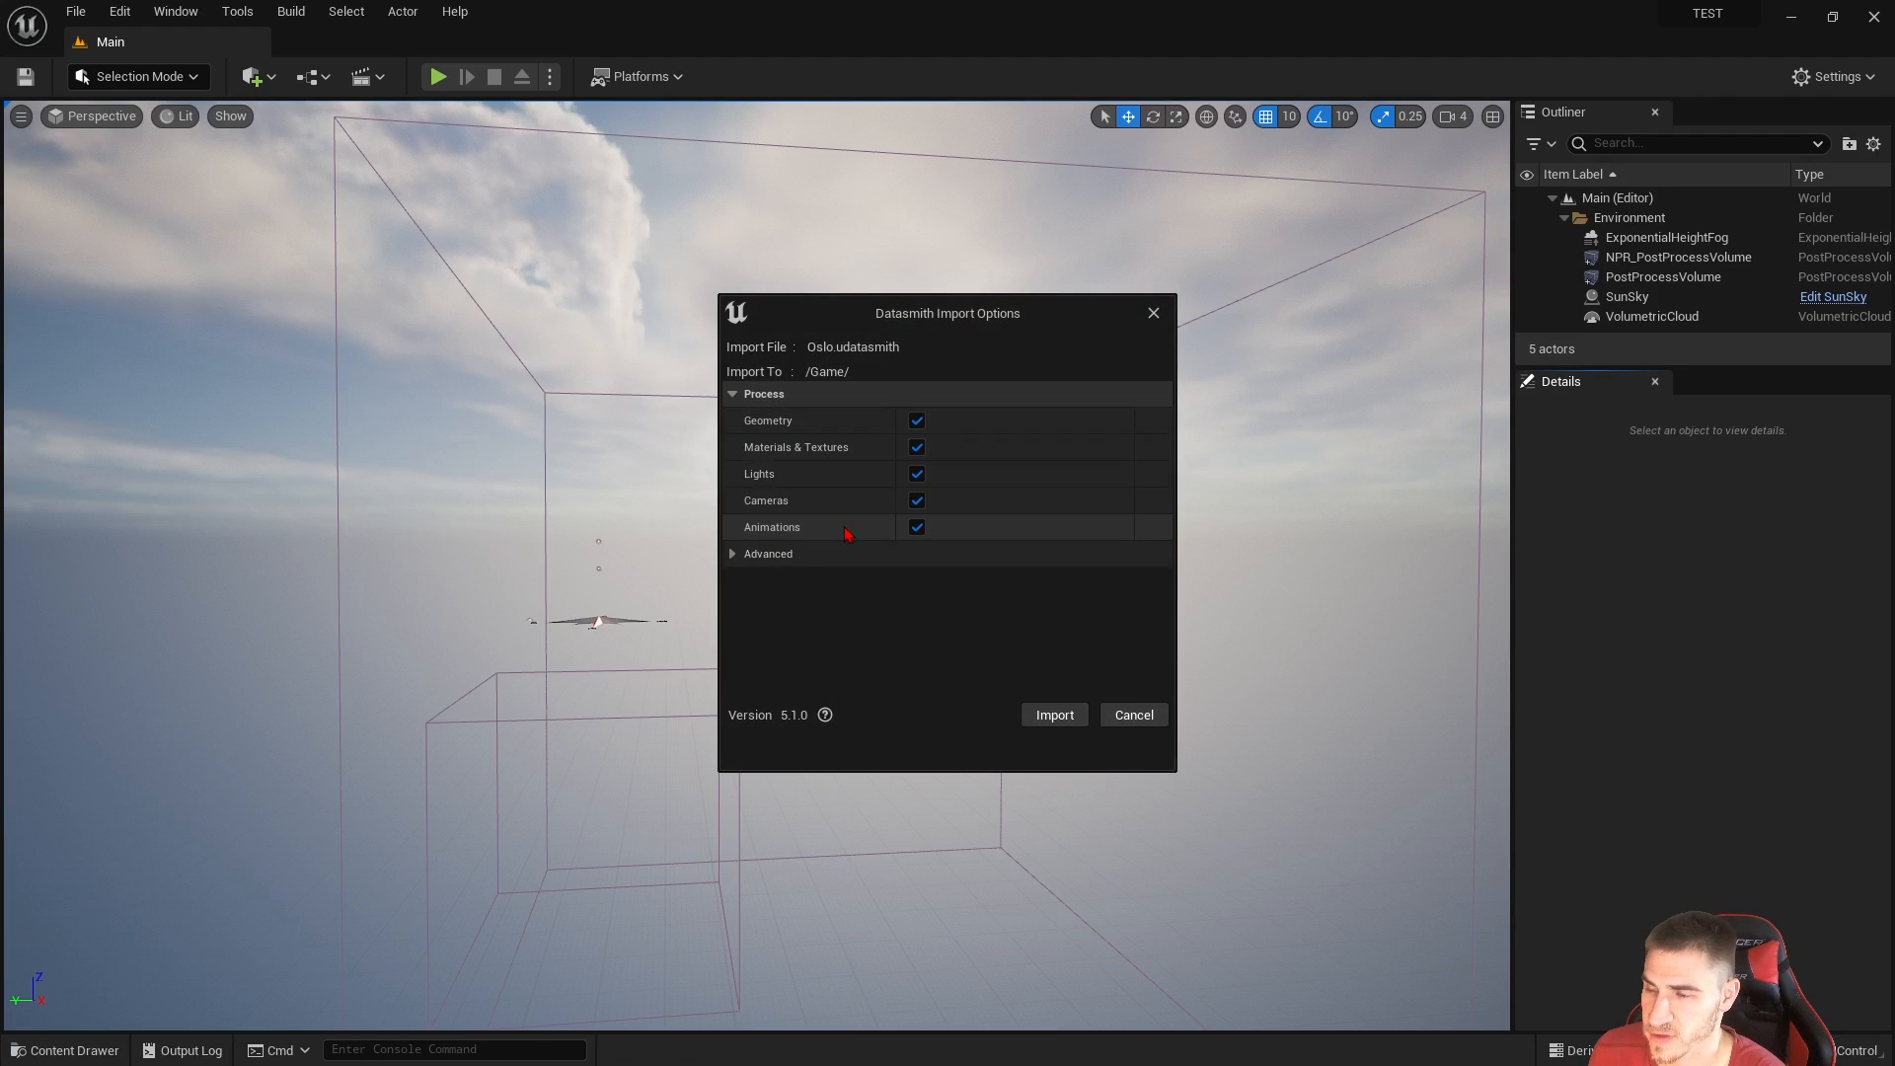
left_click(762, 556)
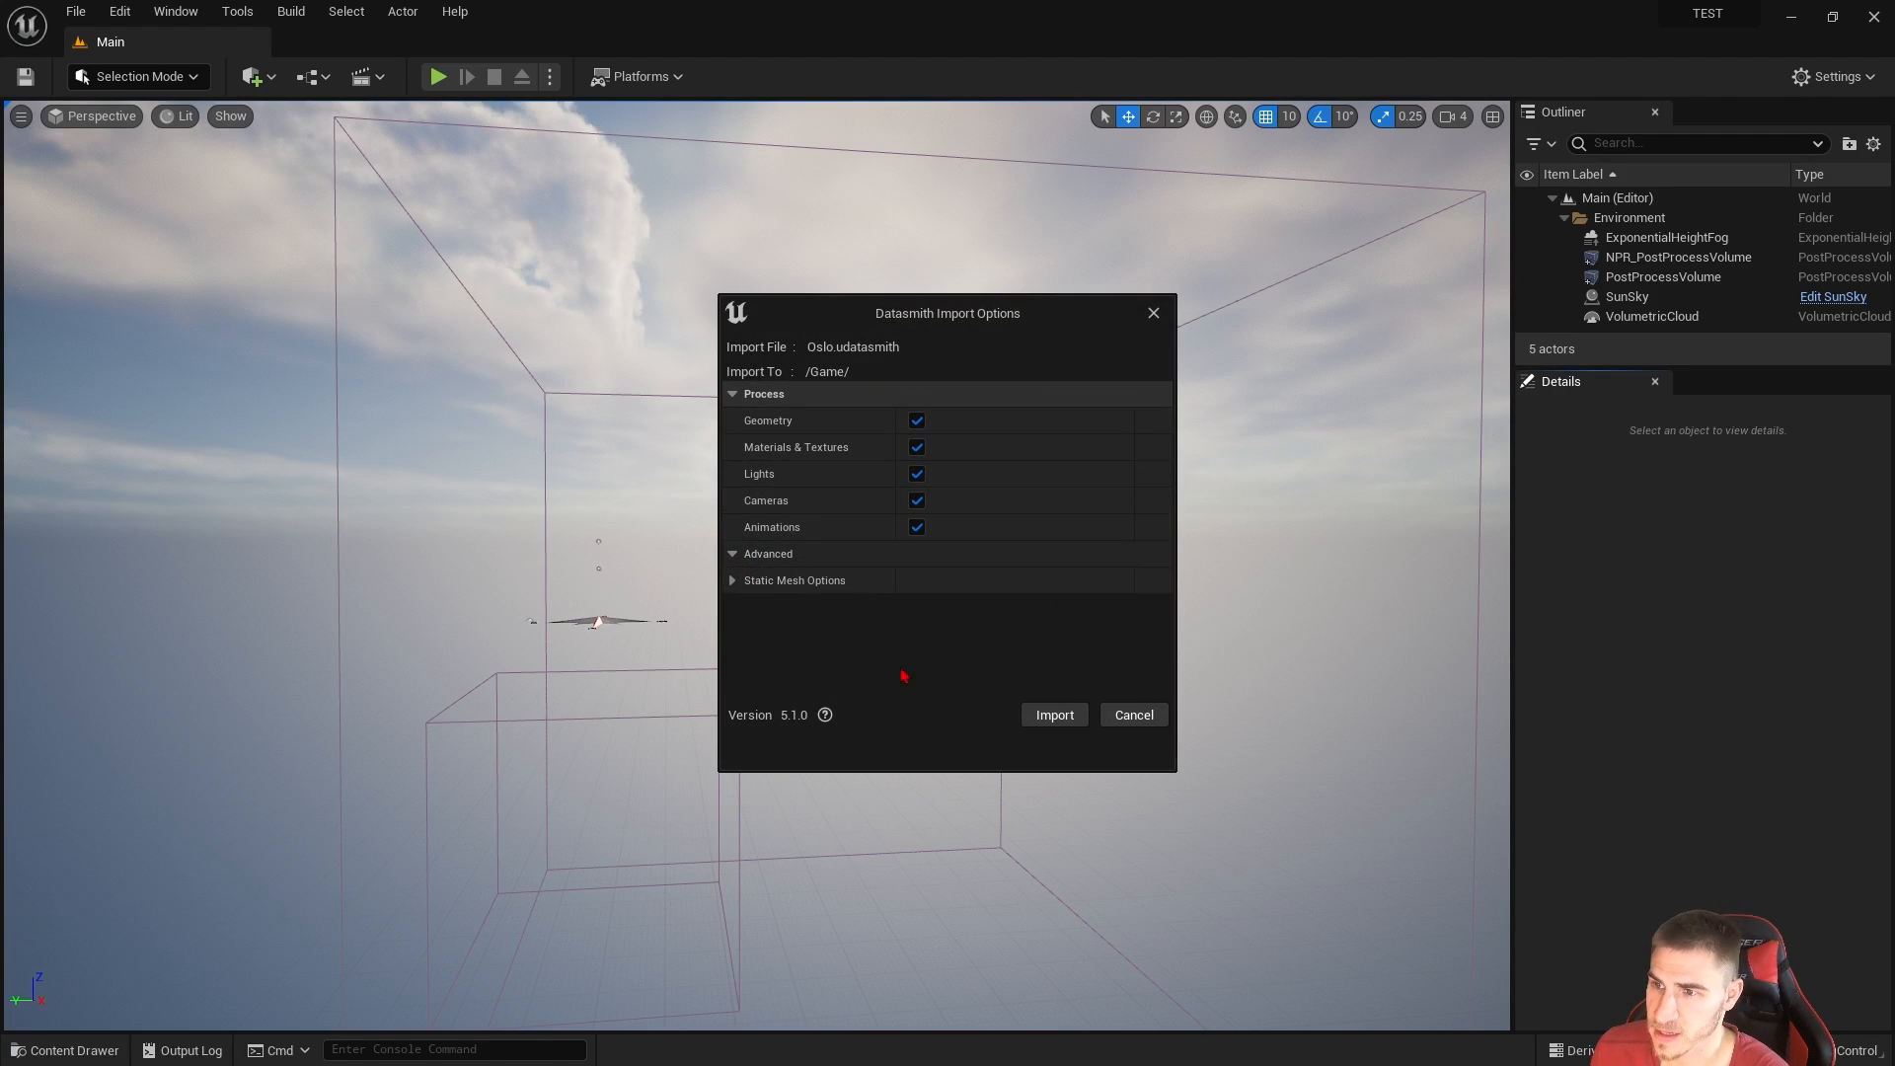
left_click(736, 581)
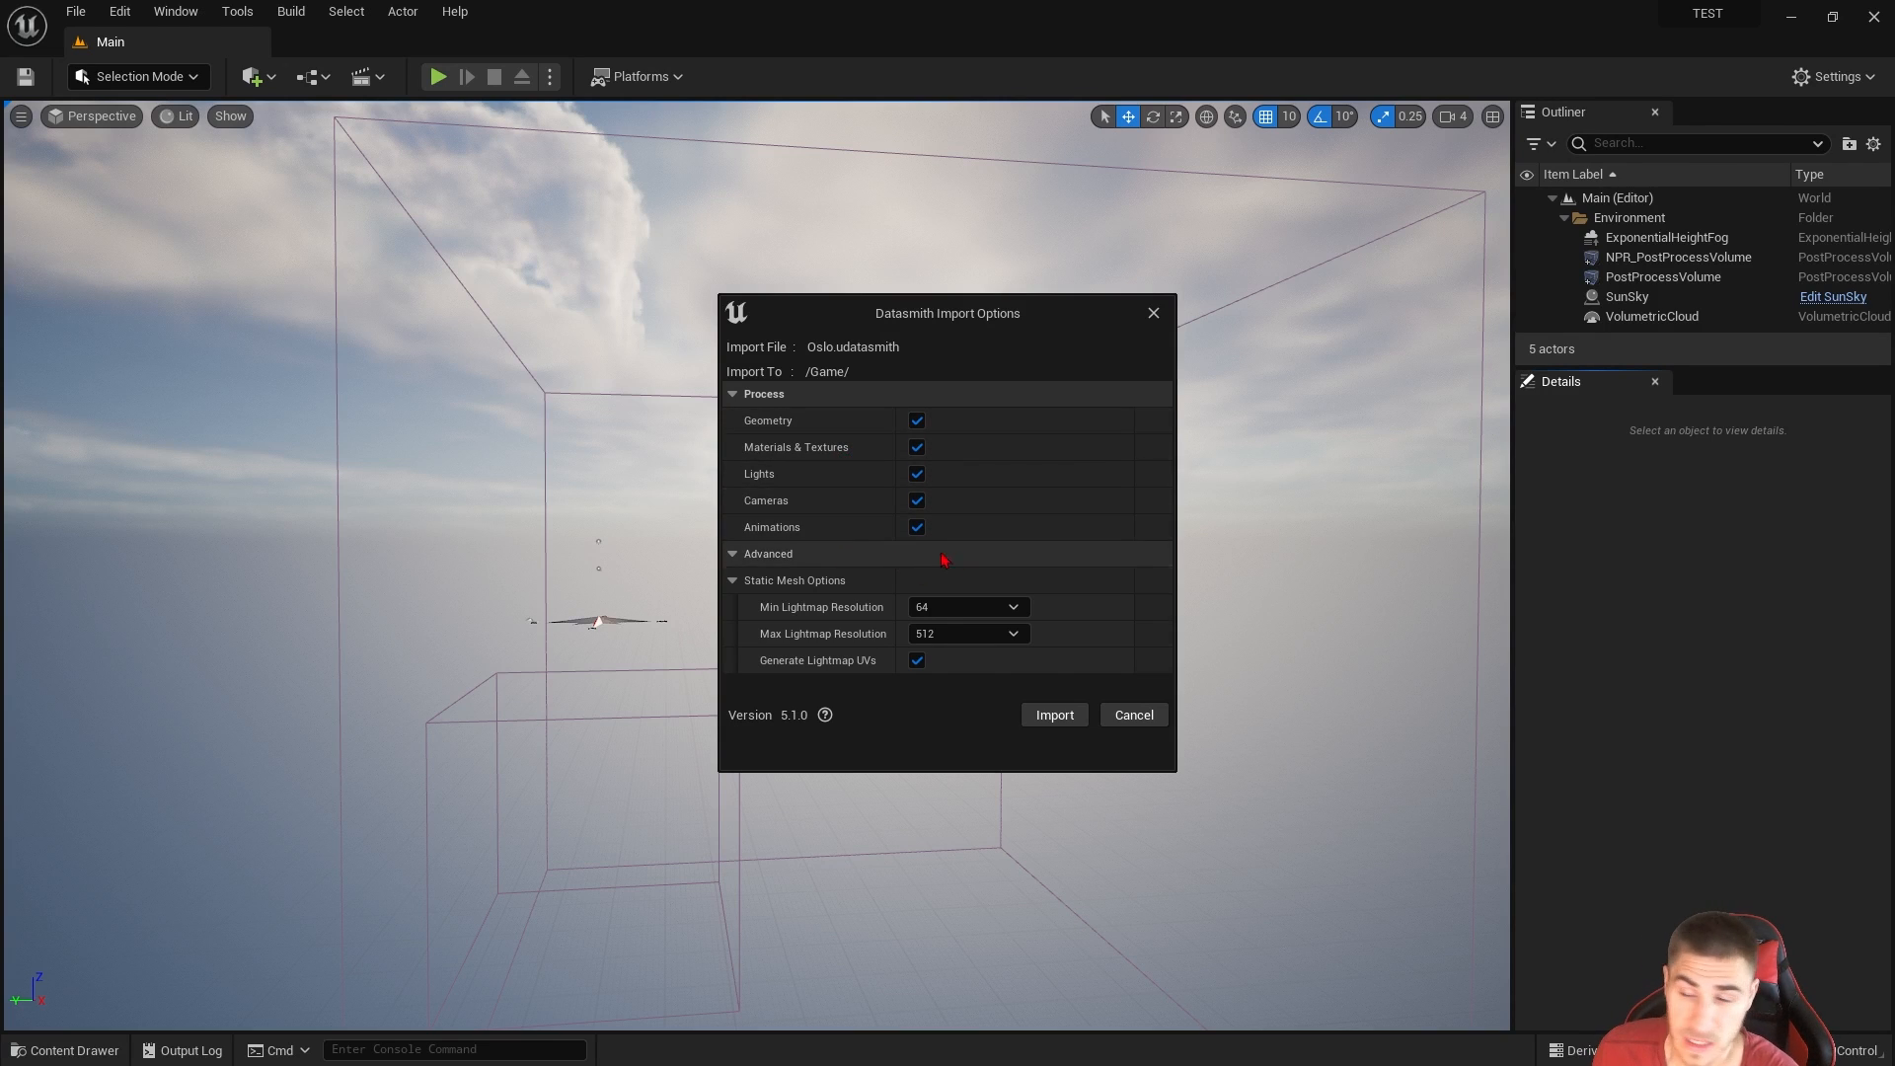
left_click(1125, 717)
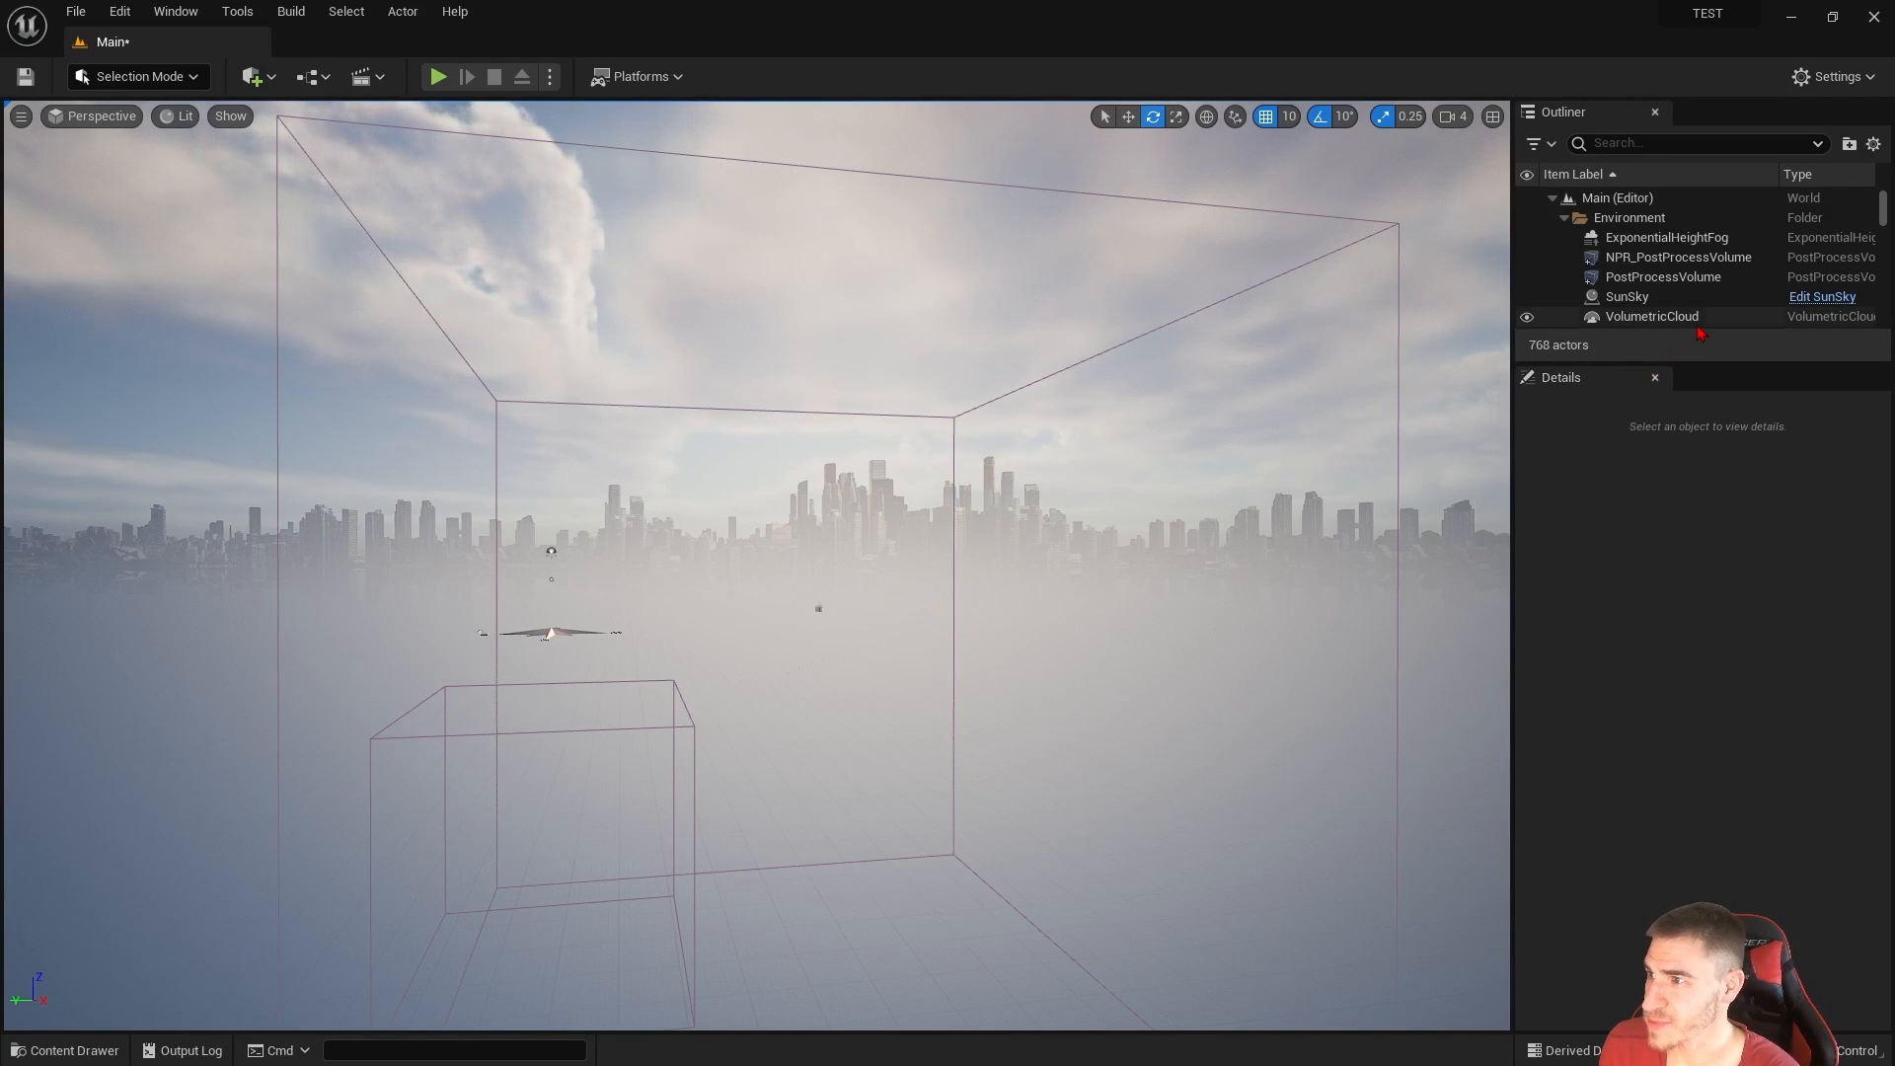
Step: Enlarge the Outliner and examine the imported Oslo hierarchy, collapsing the Lights_fbx, Oslo_Competition_CoreShell and People groups
left_click_drag(1730, 362, 1737, 941)
scroll(1729, 434, "down", 10)
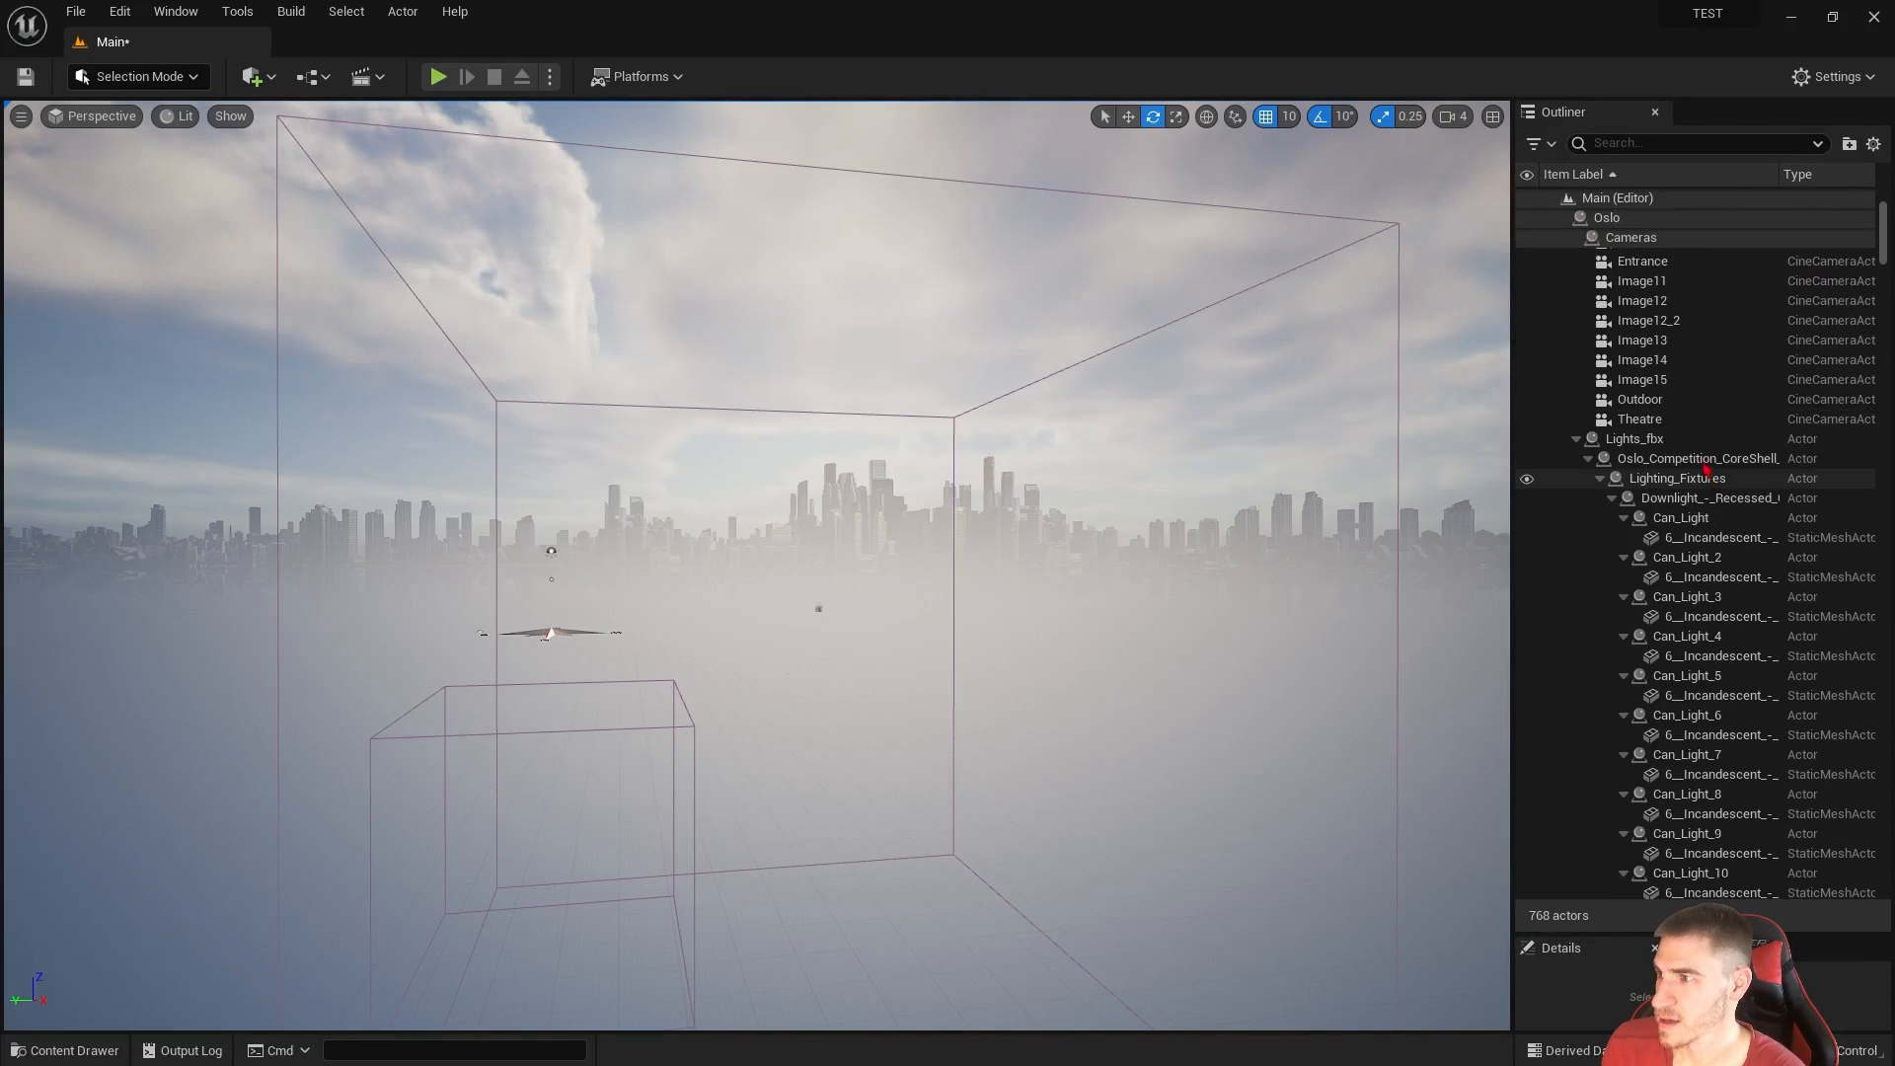
scroll(1730, 435, "down", 10)
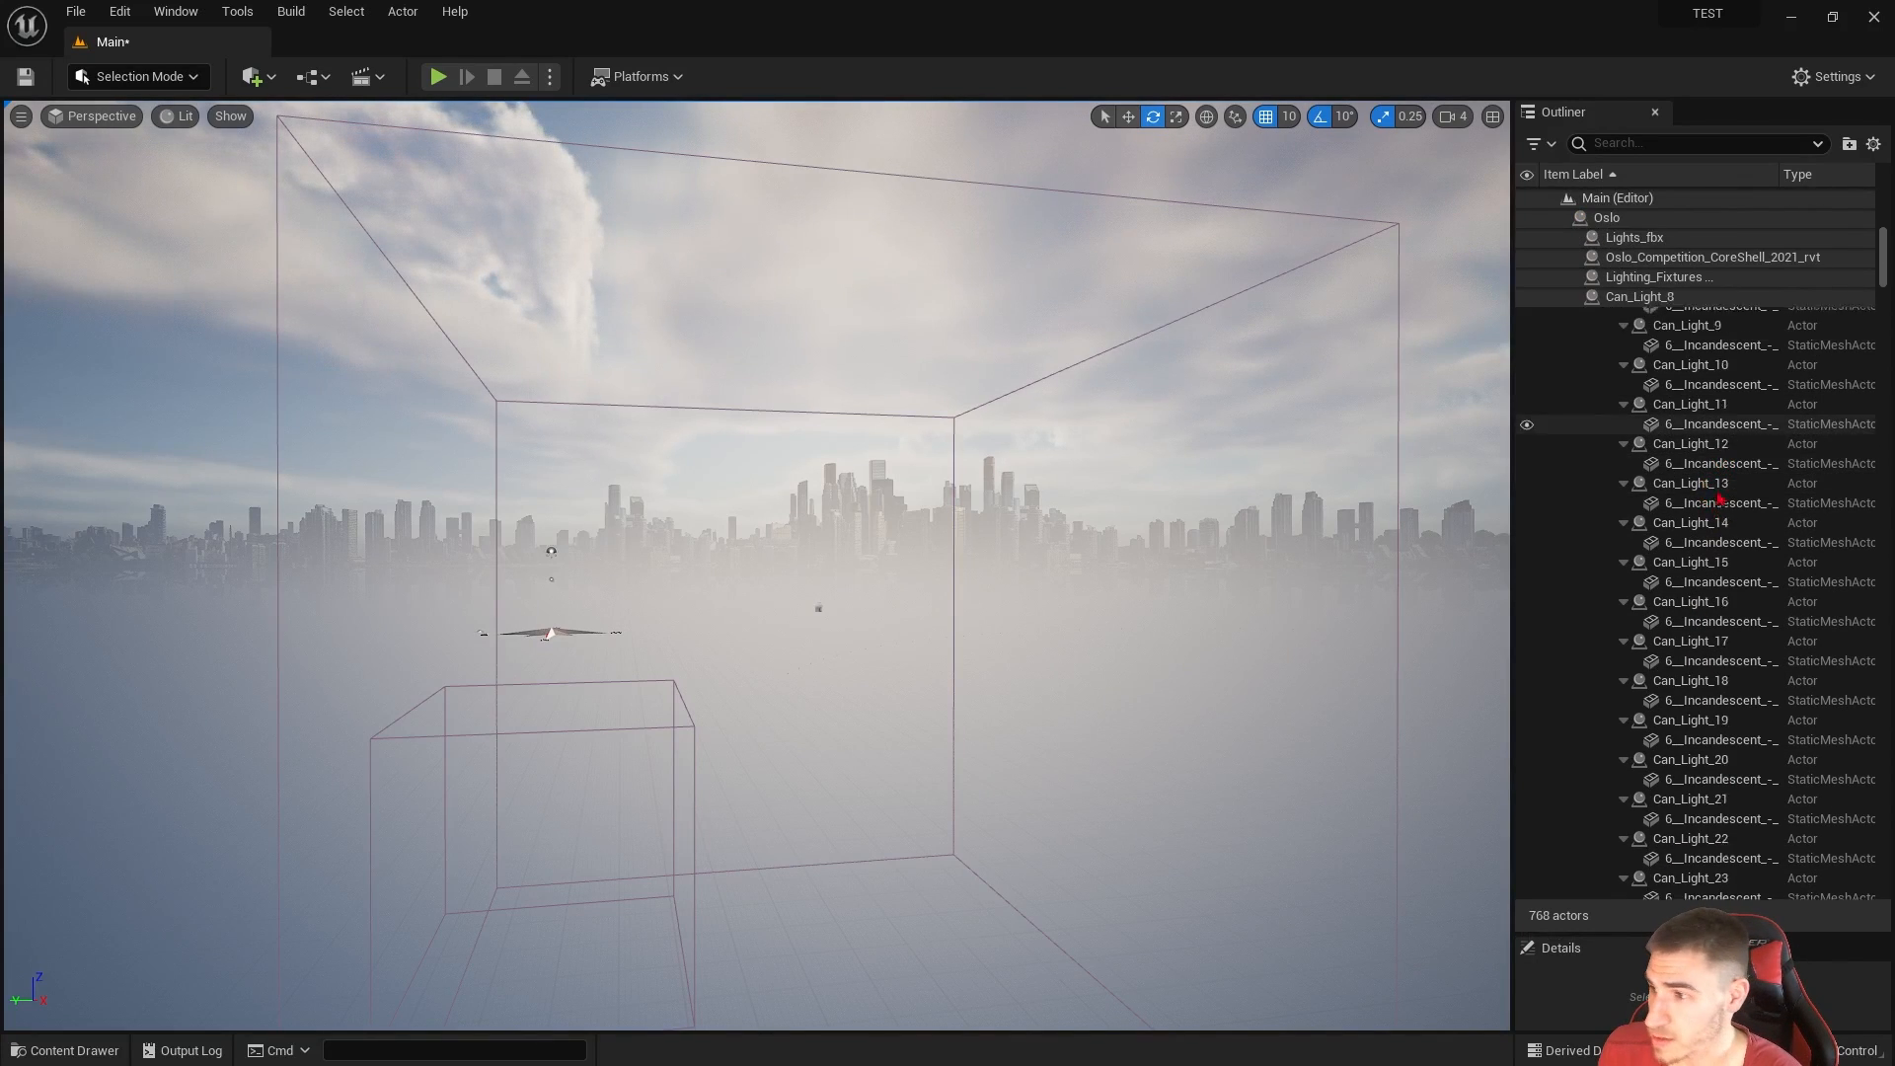
scroll(1750, 533, "up", 15)
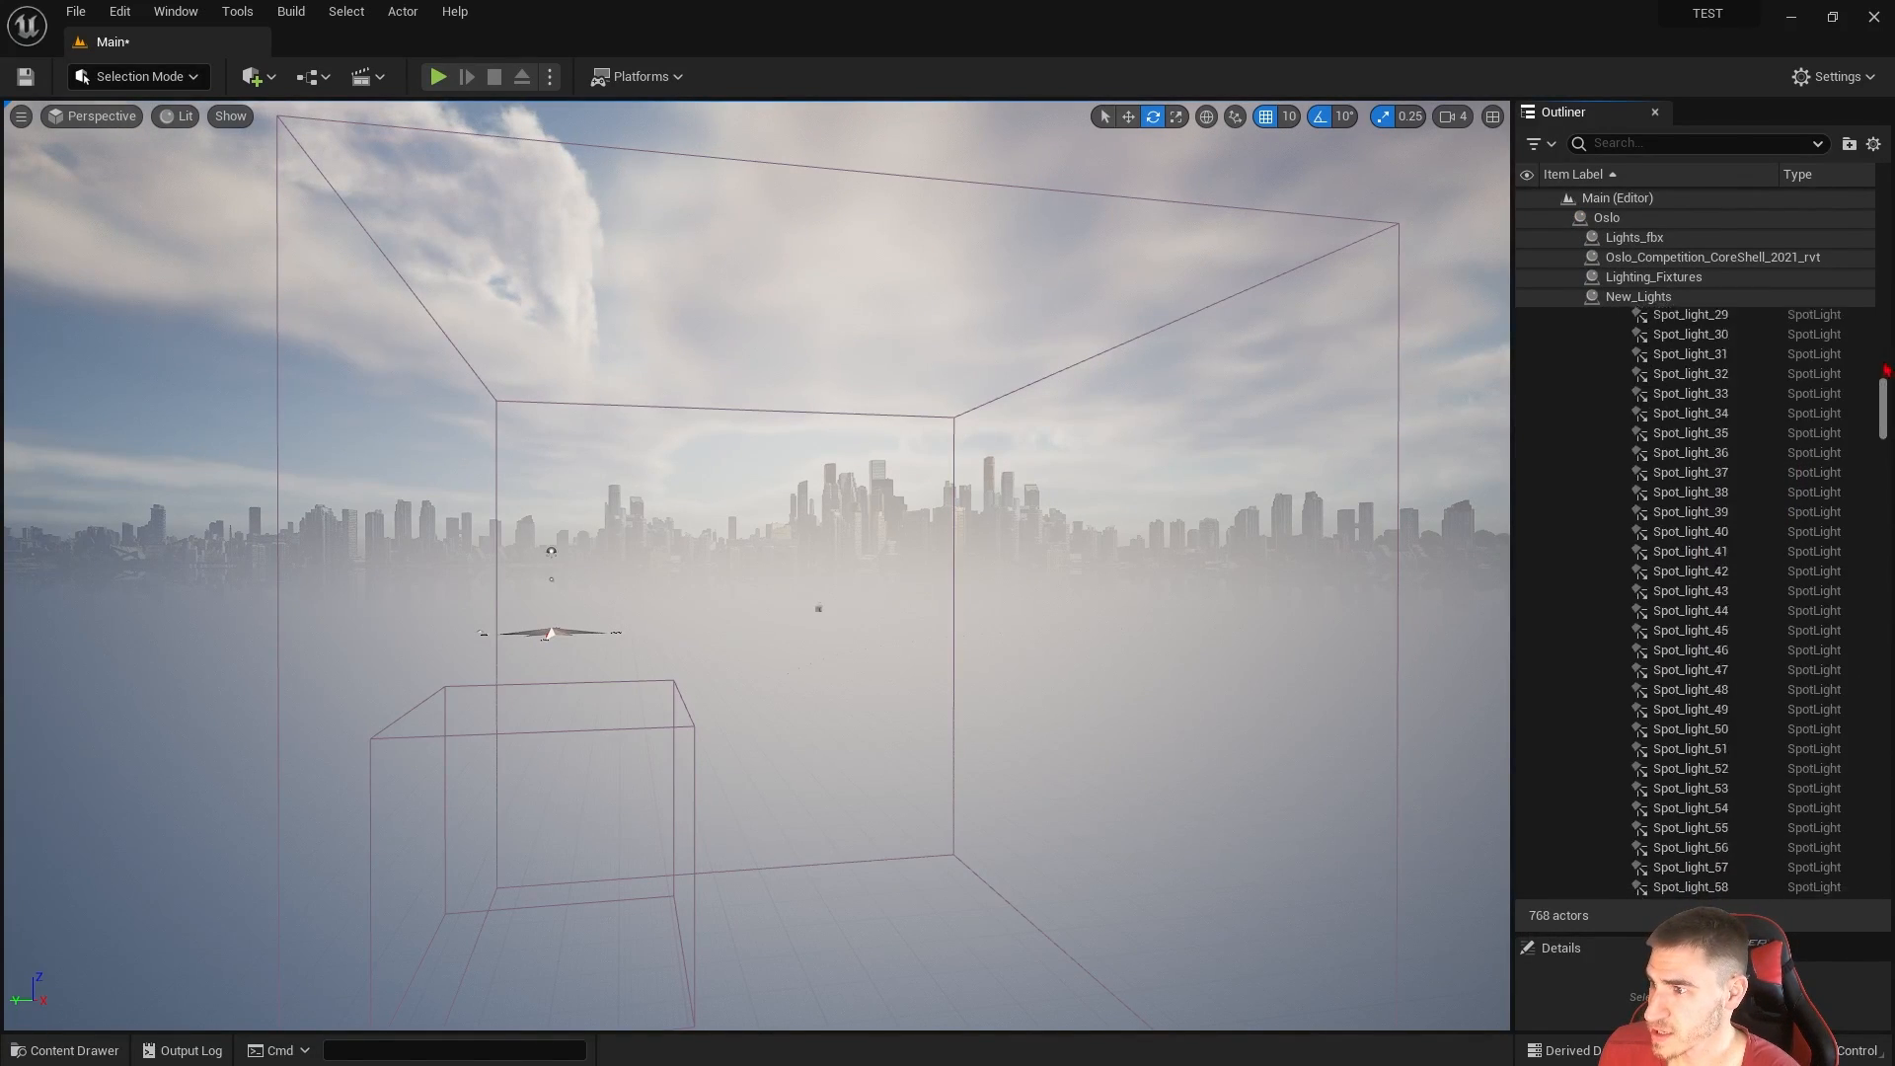
scroll(1698, 494, "up", 8)
left_click(1576, 633)
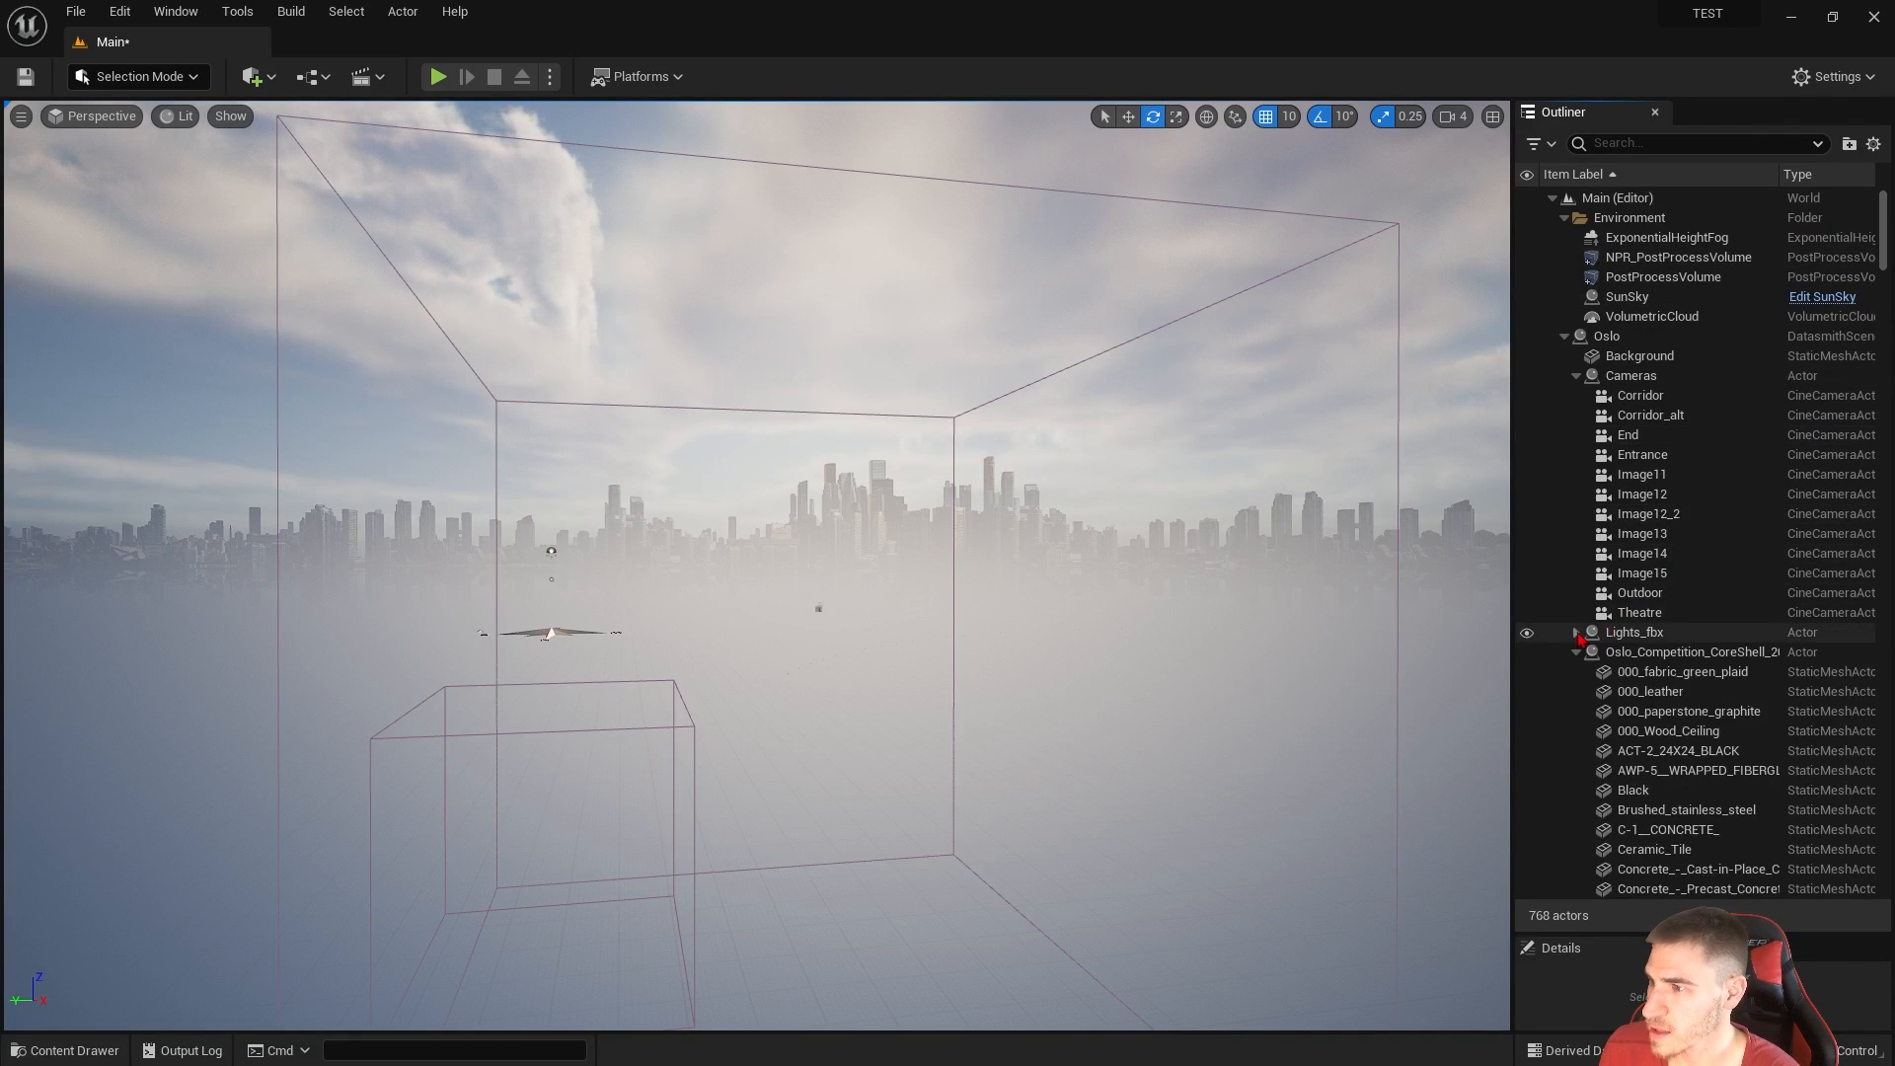
left_click(1577, 653)
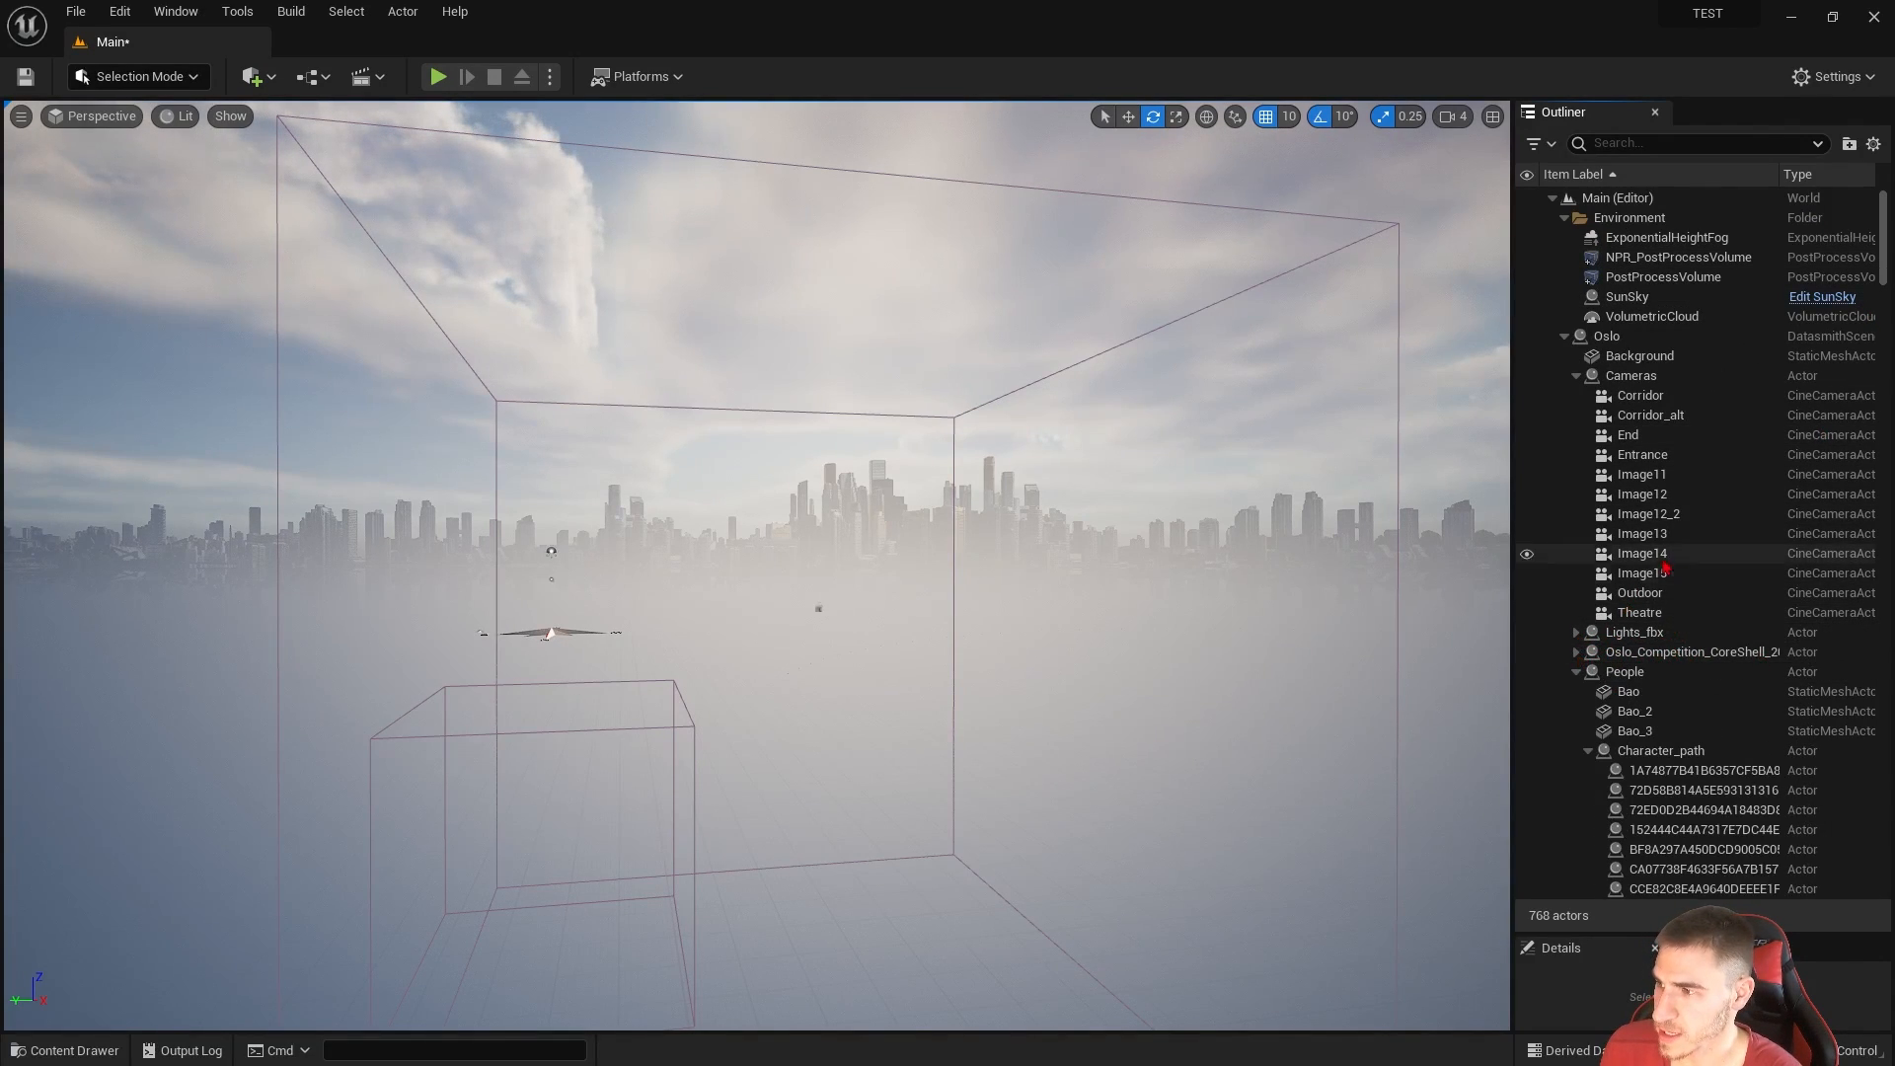
left_click(1589, 751)
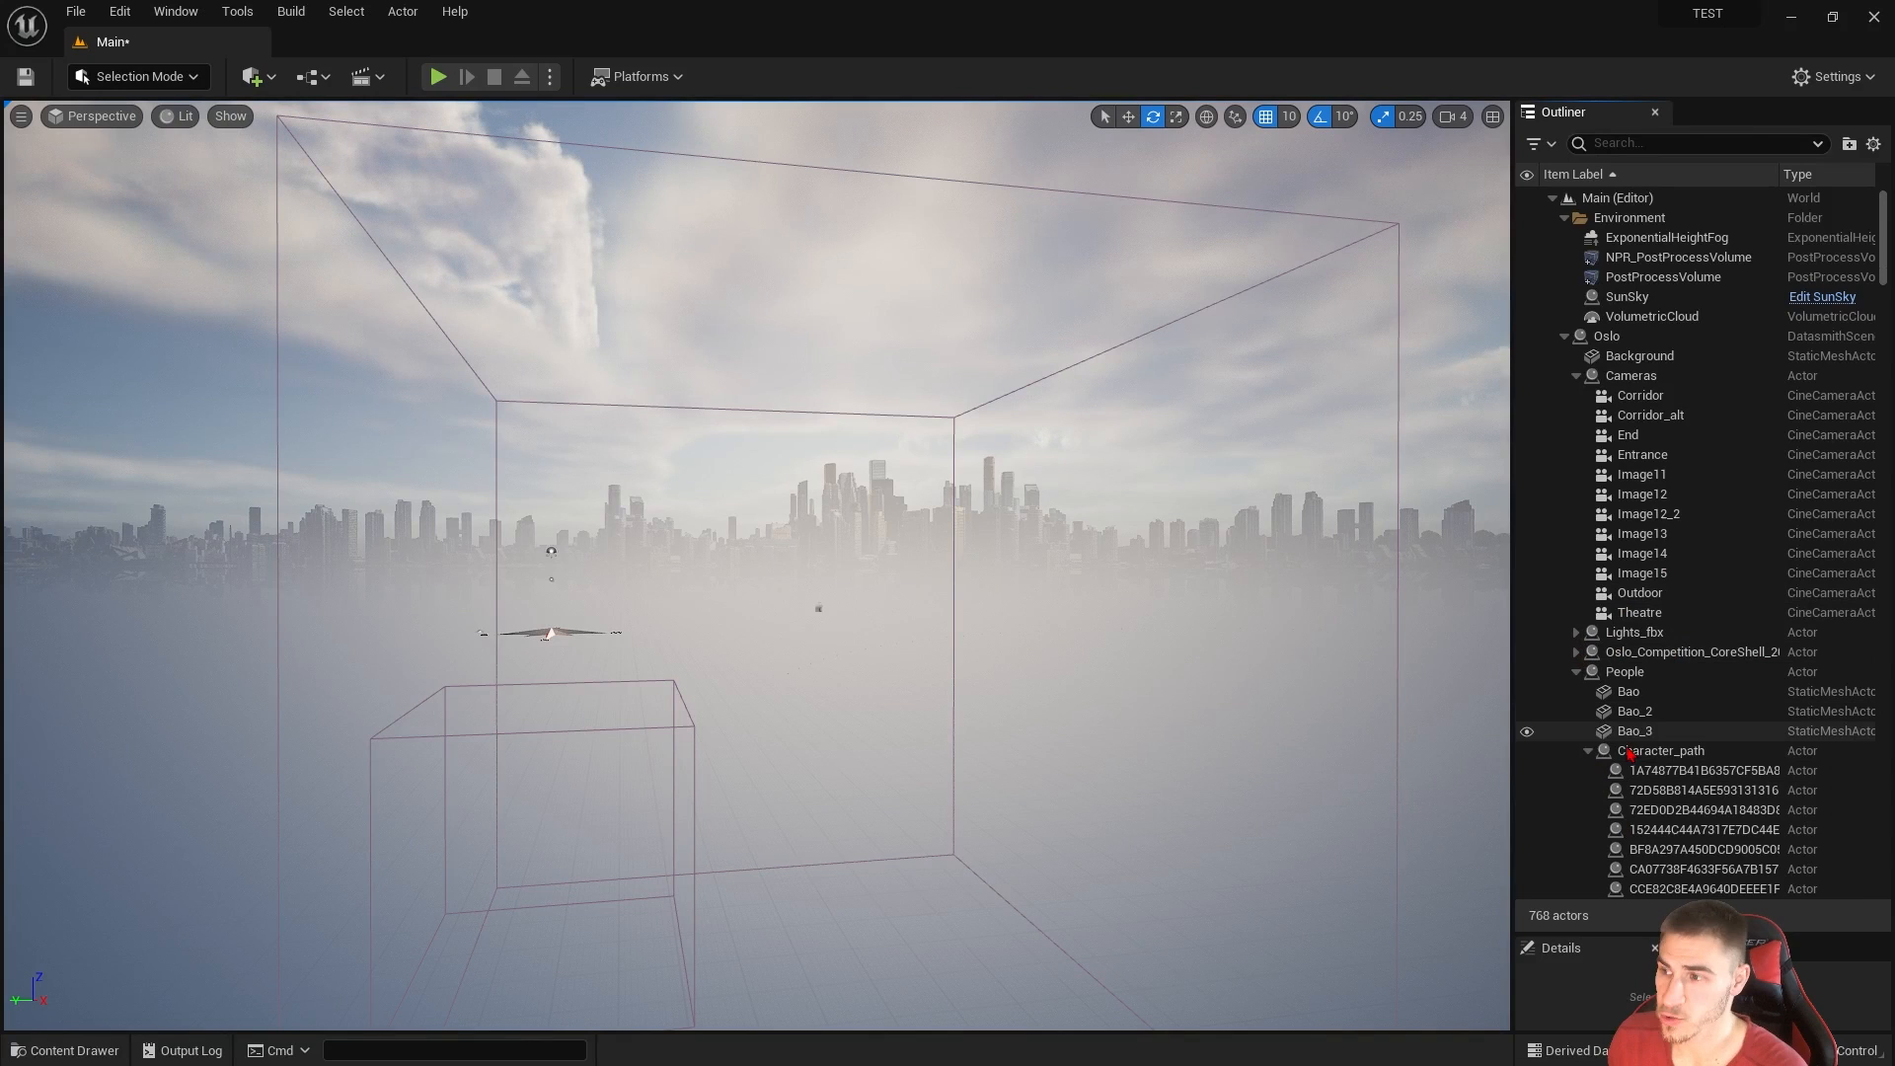
left_click(1576, 673)
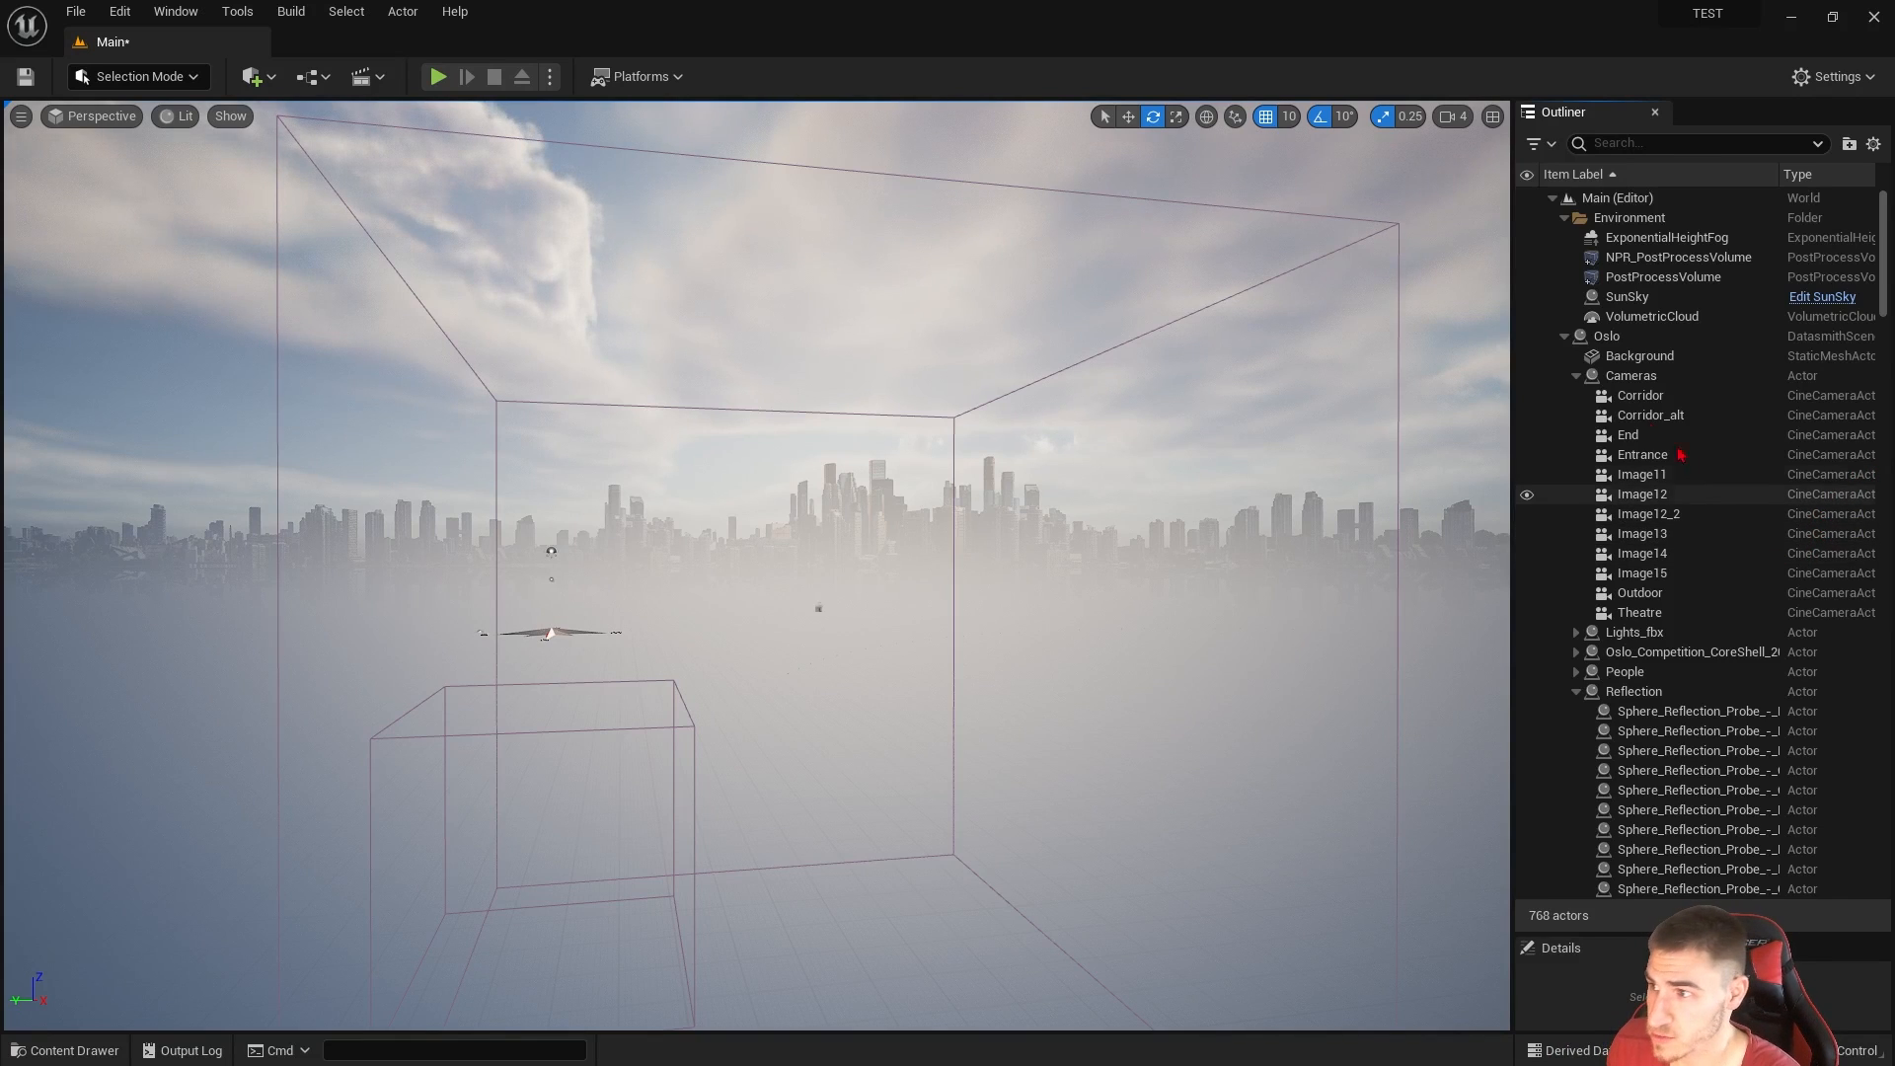
Step: Select the imported Oslo scene actor, activate the Move tool and bring the building into view
left_click(1619, 336)
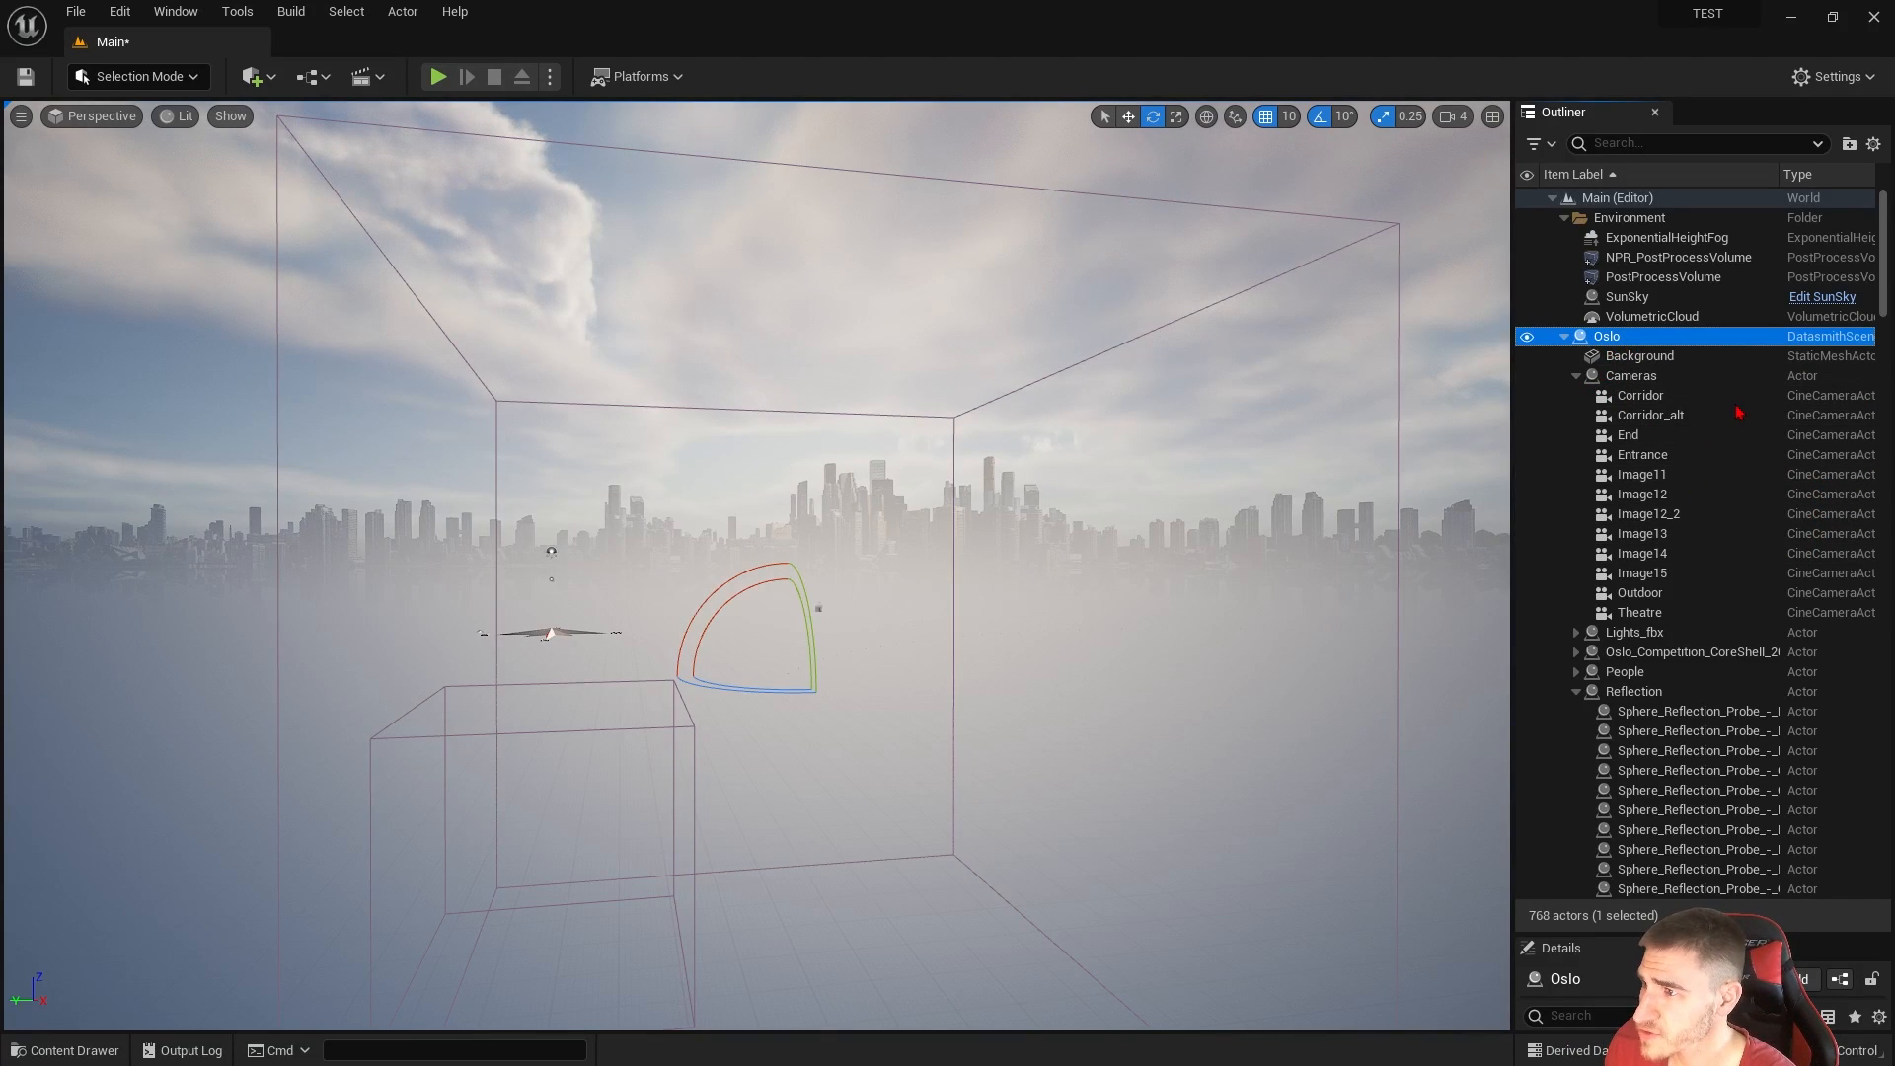
key("w")
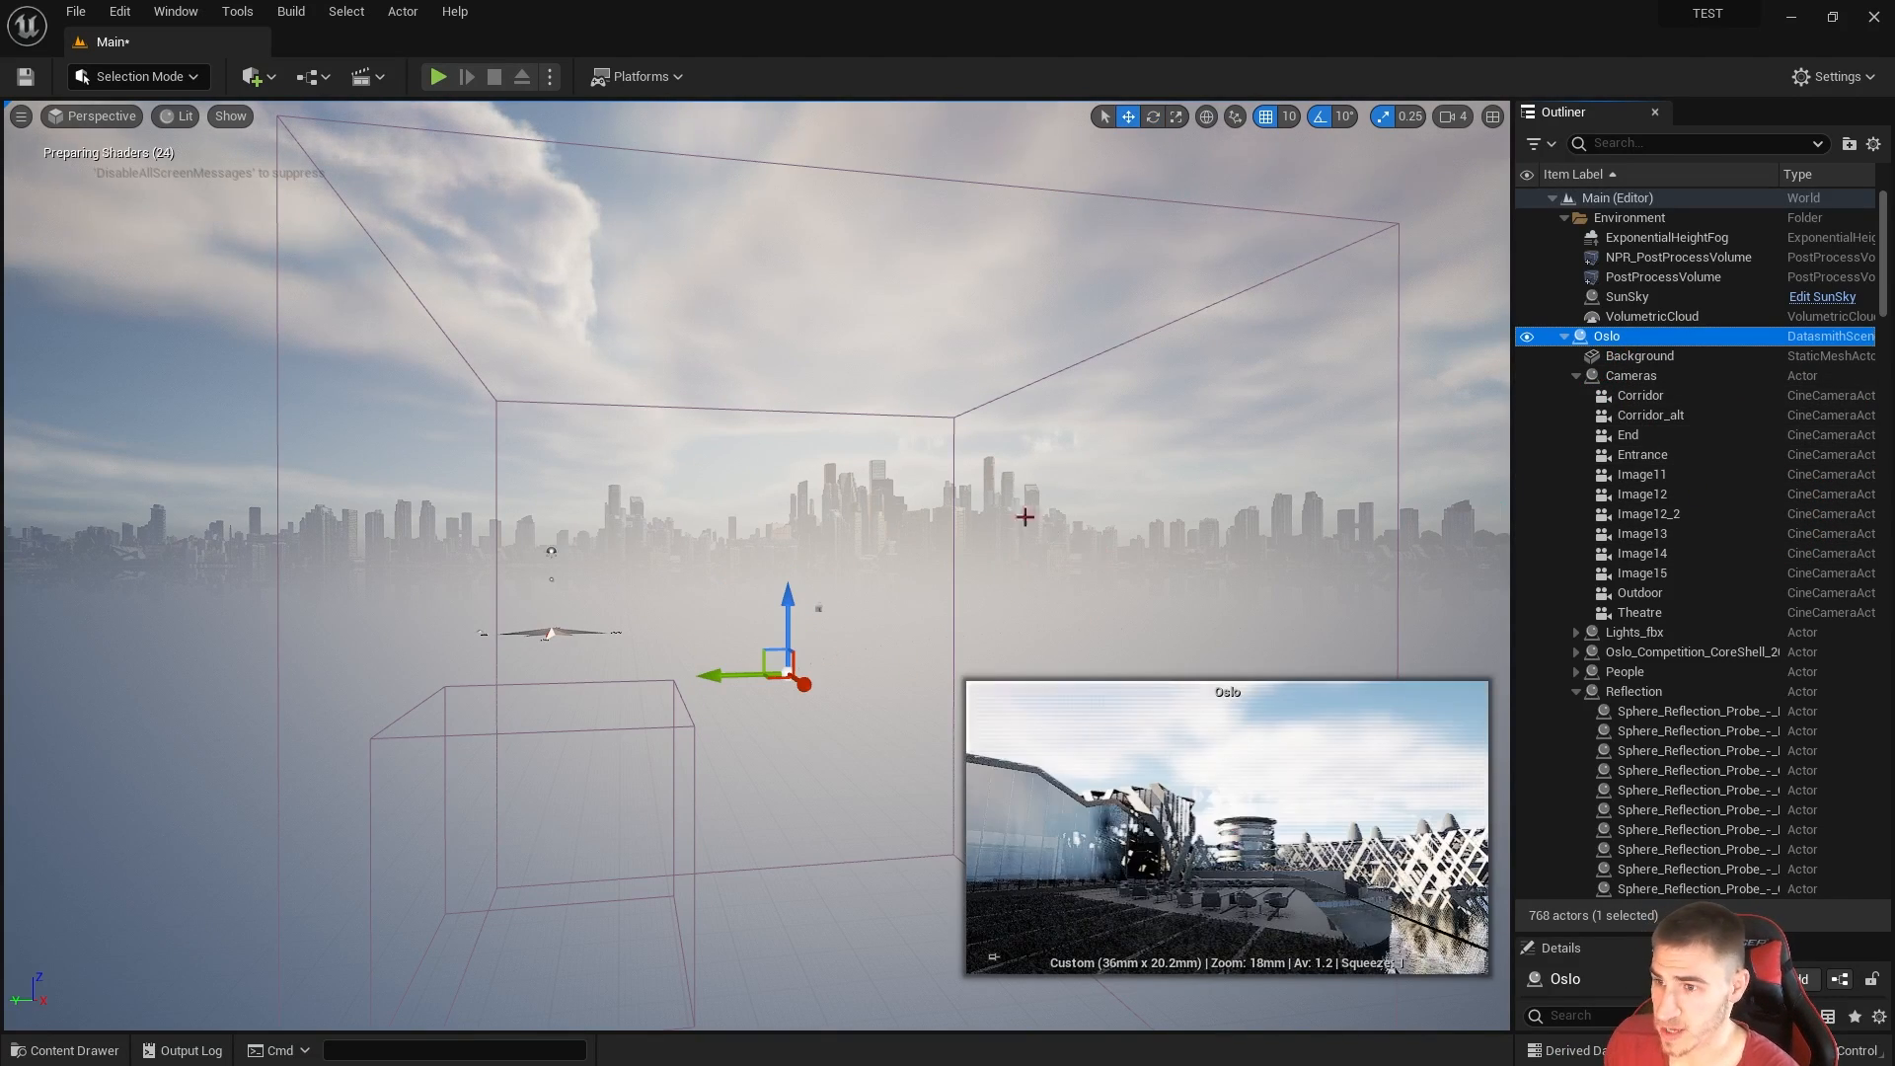
key("f")
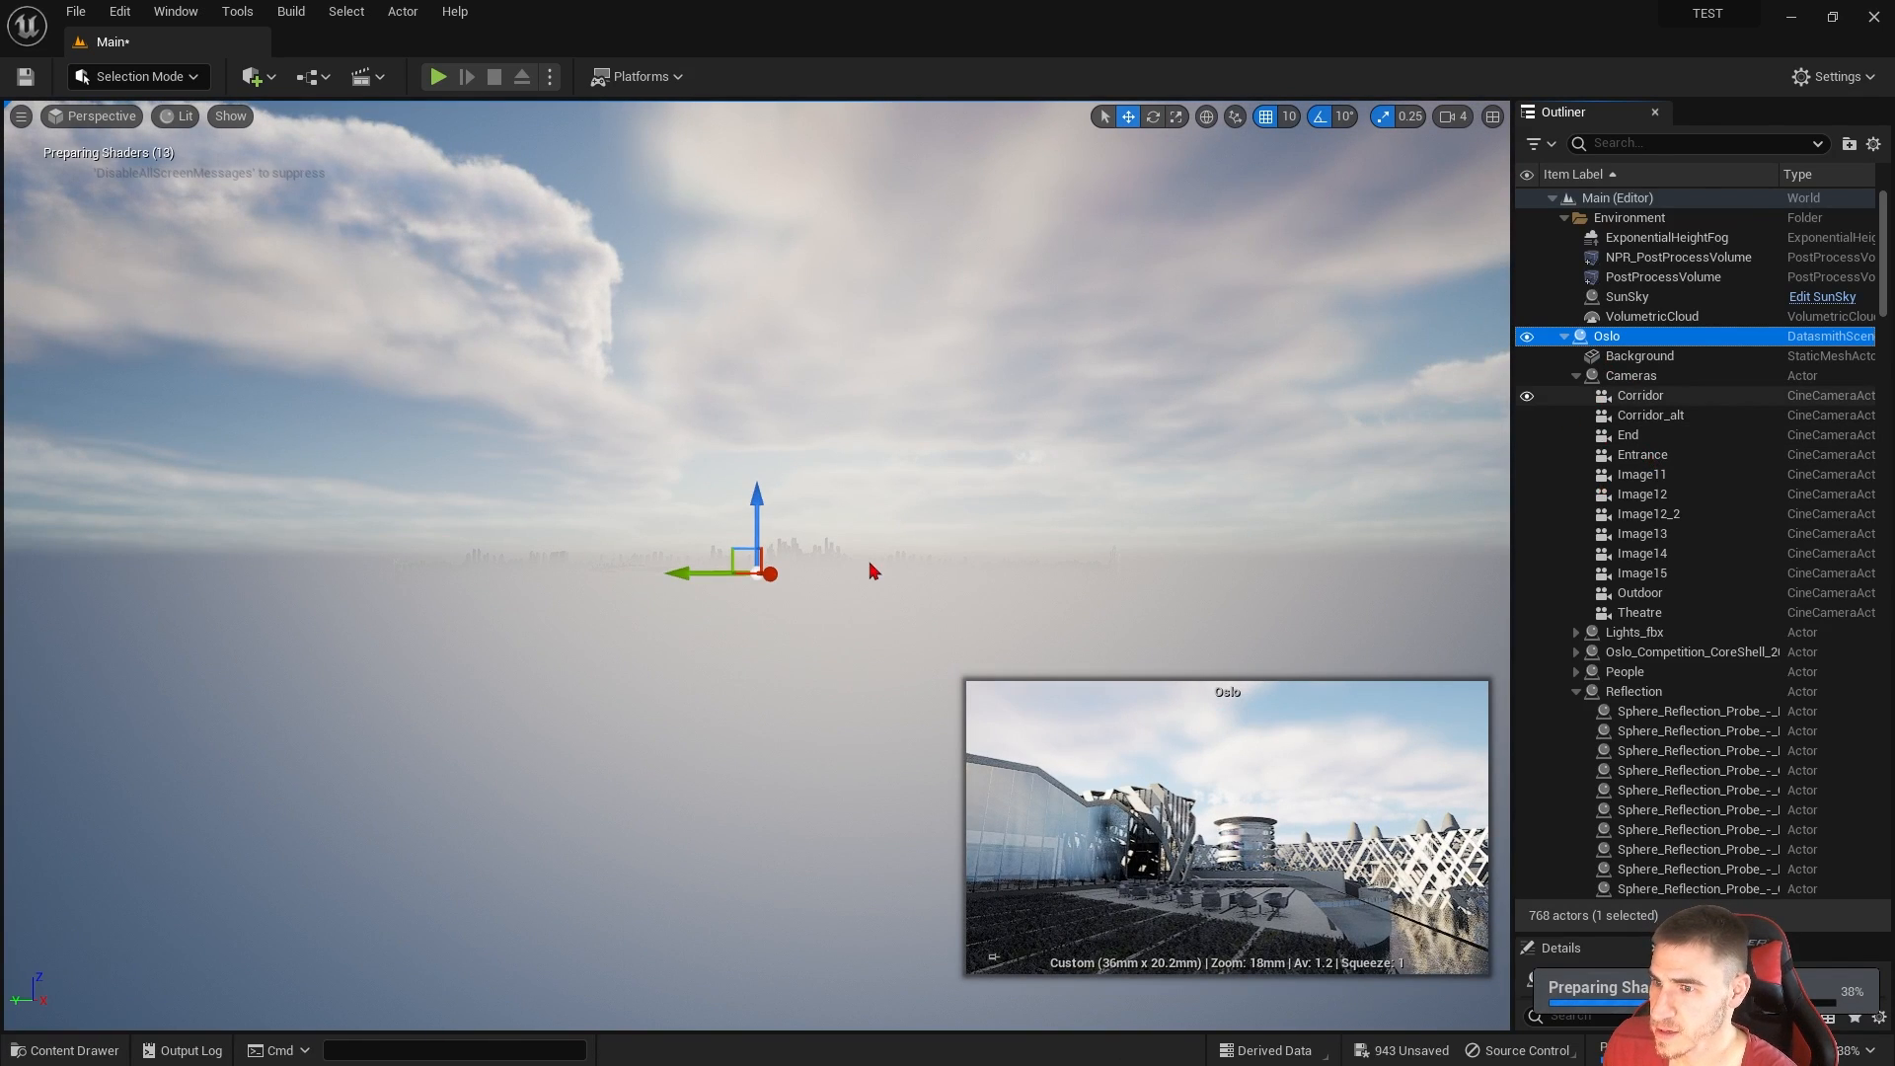
mouse_move(669, 465)
right_mouse_down()
mouse_move(711, 454)
mouse_move(668, 464)
right_mouse_up()
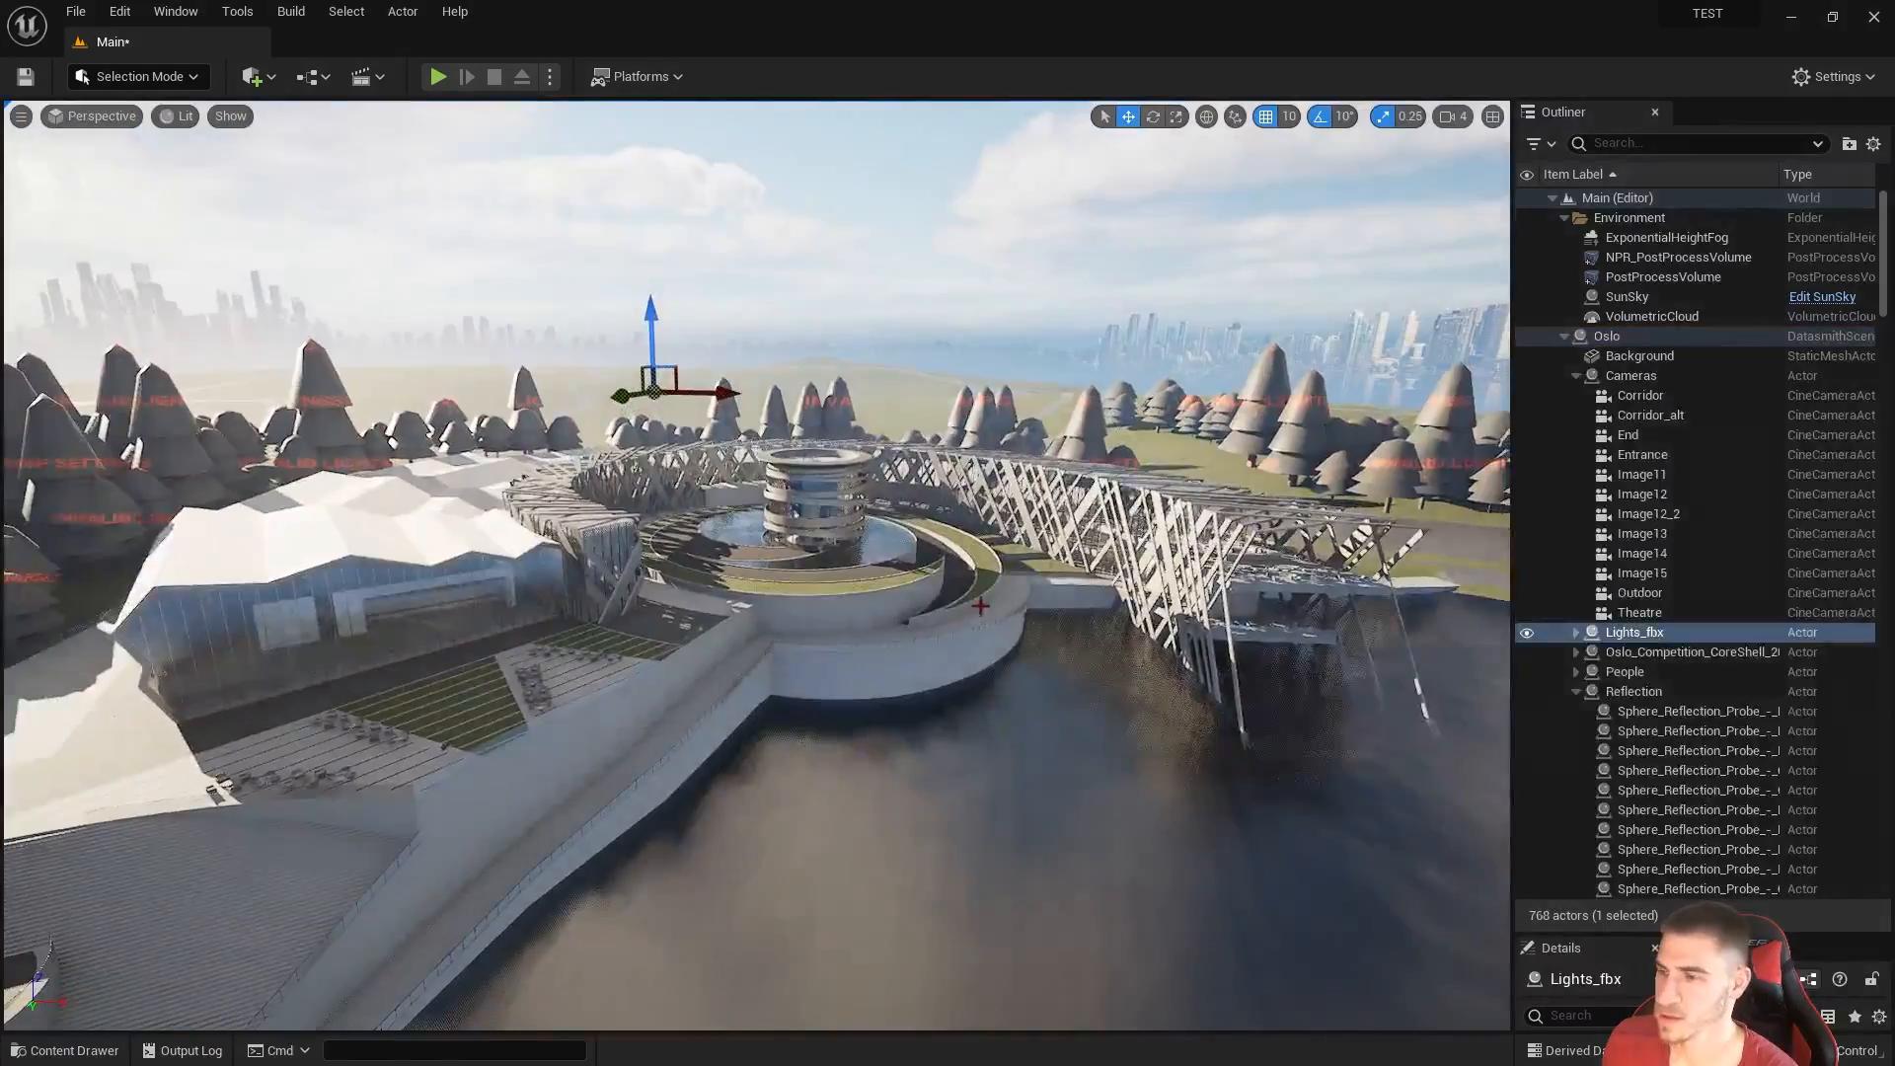
Step: Examine the building and its surroundings from several sides, and identify the tree actor behind the building before clearing the selection
left_click(877, 281)
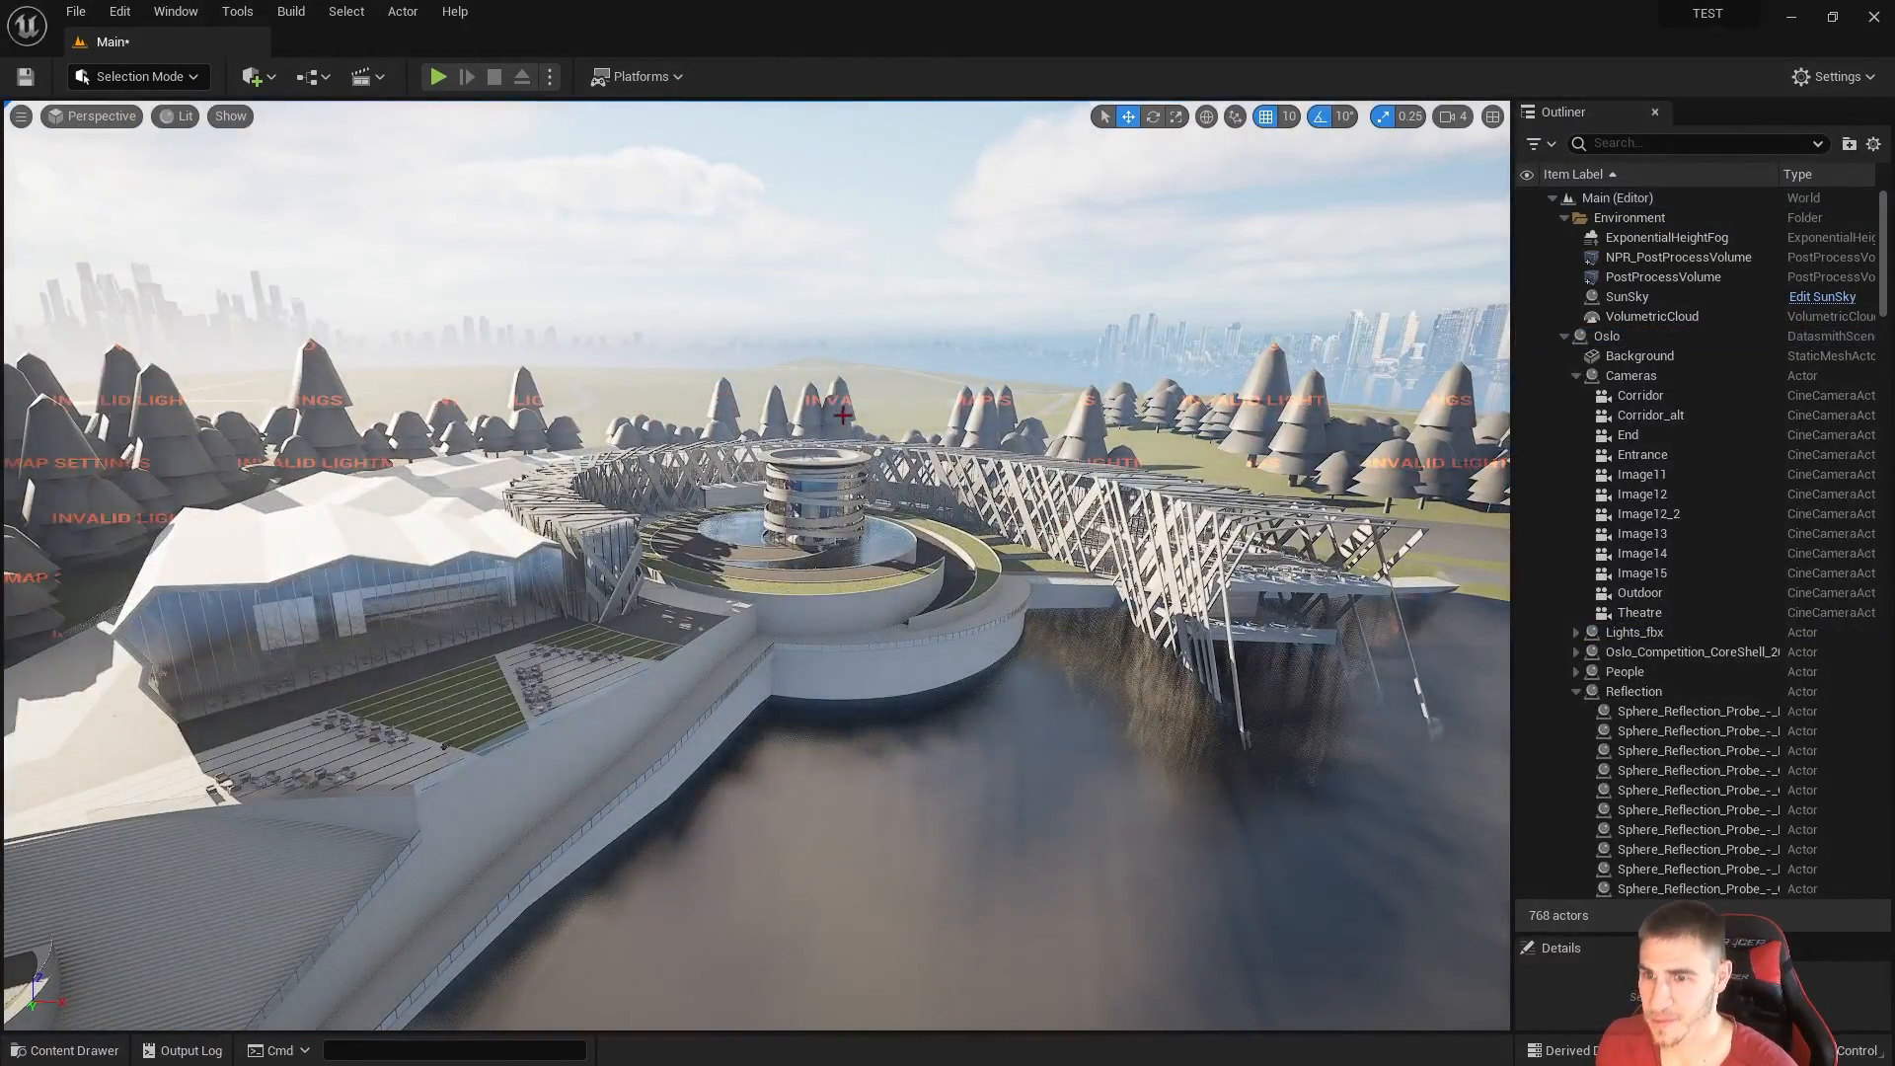
right_click_drag(858, 473, 1140, 569)
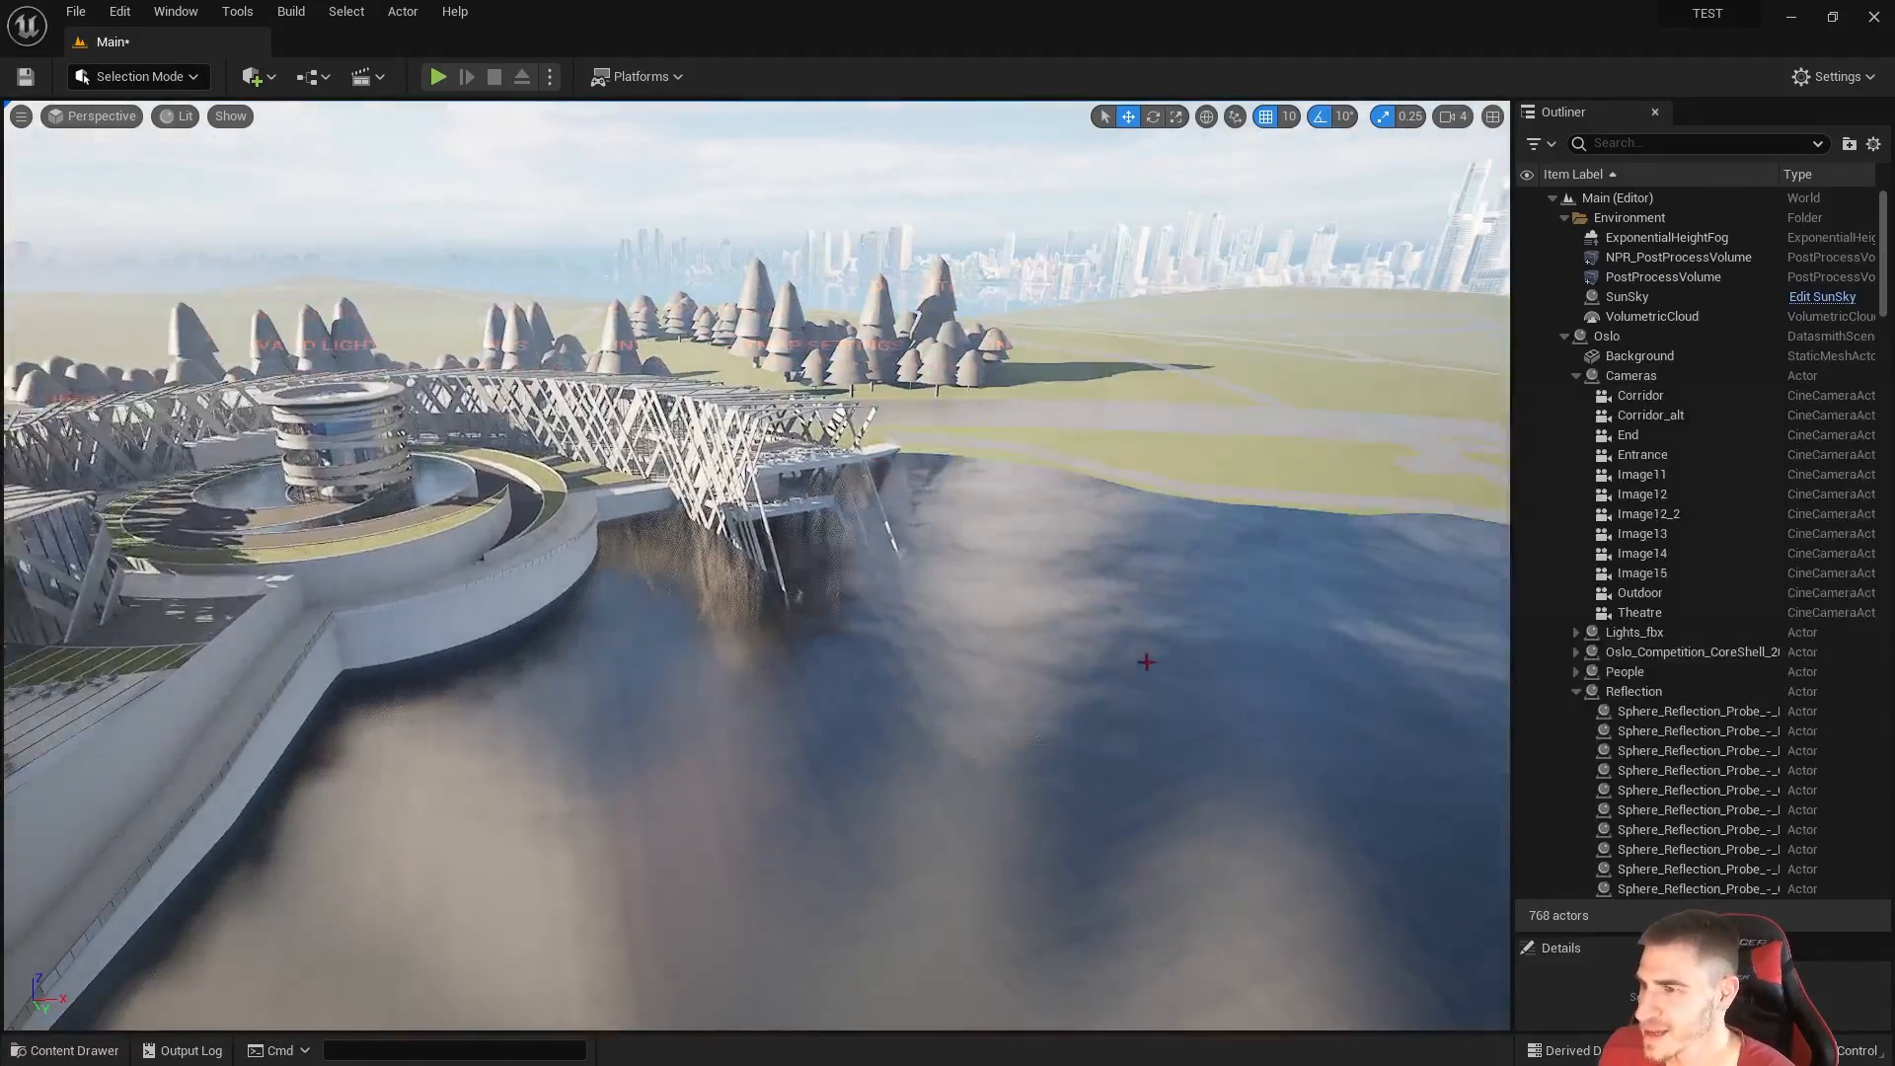
right_click_drag(1146, 661, 946, 650)
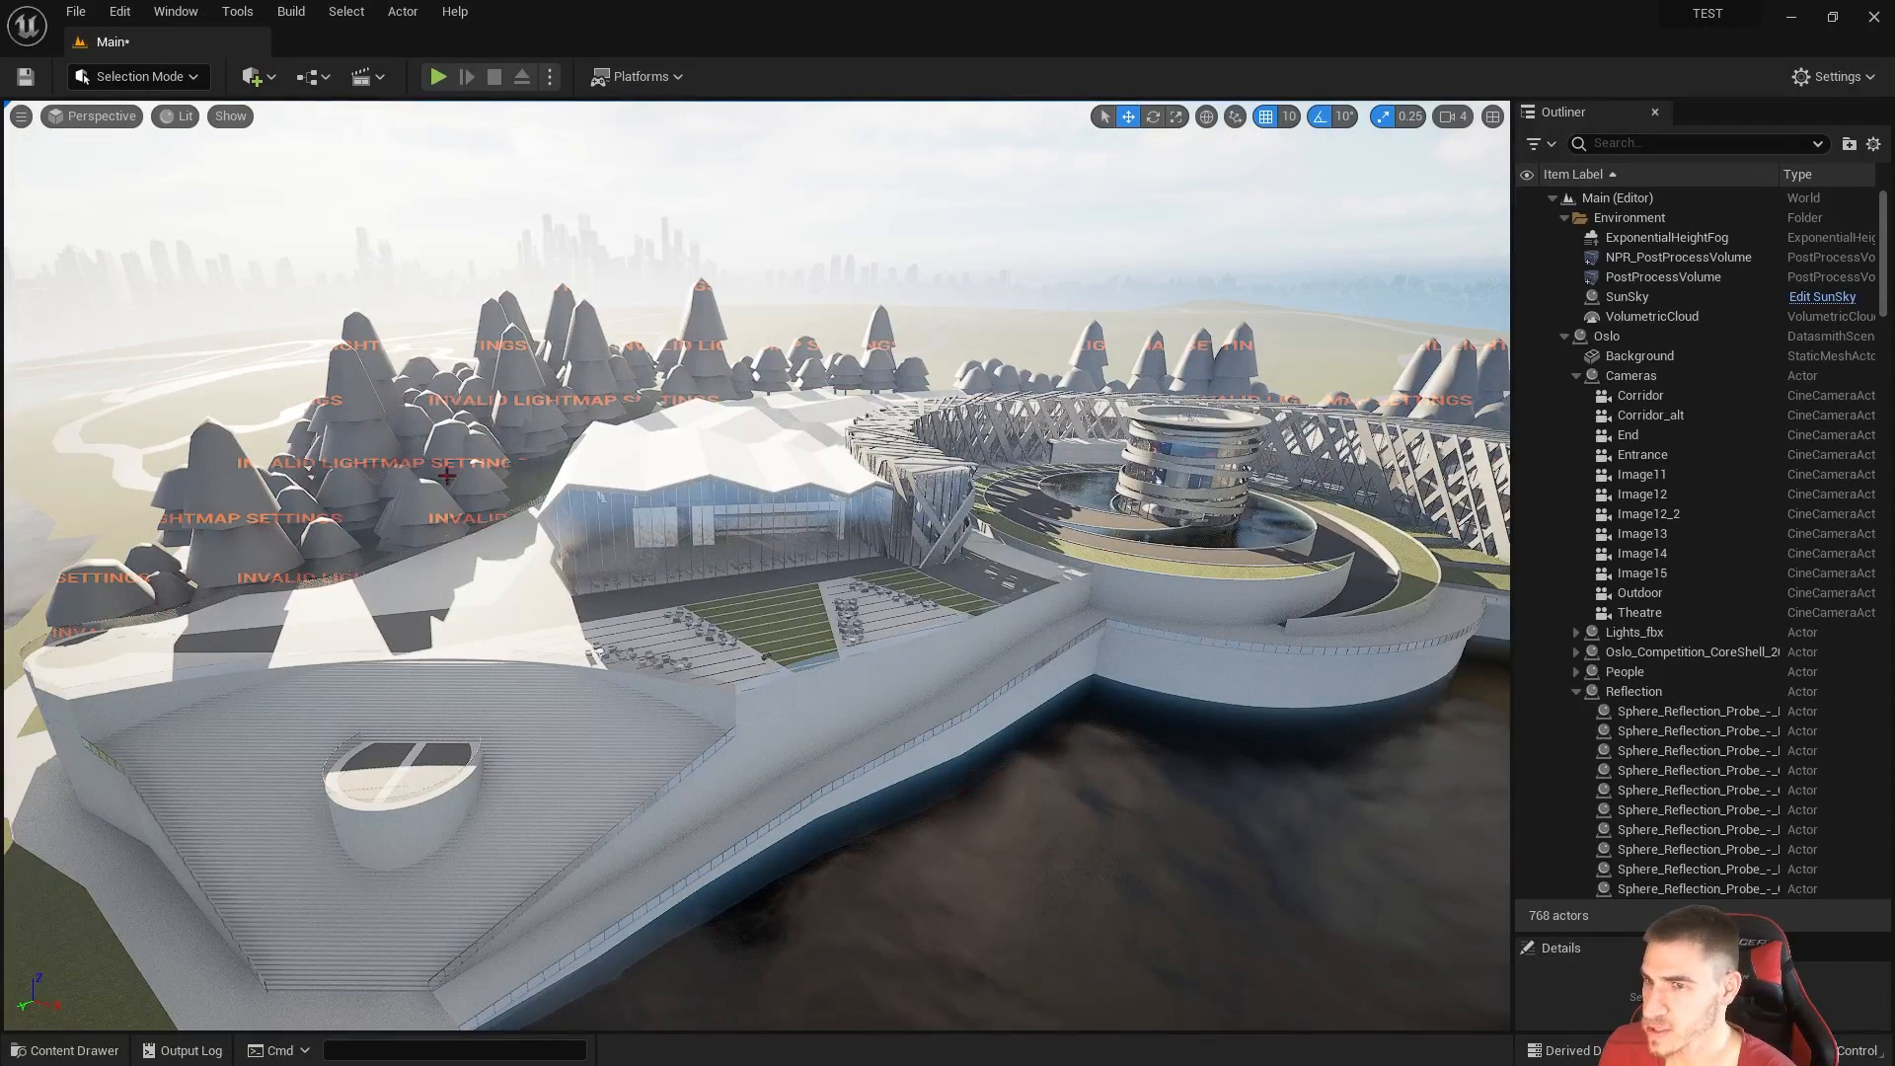
left_click(342, 426)
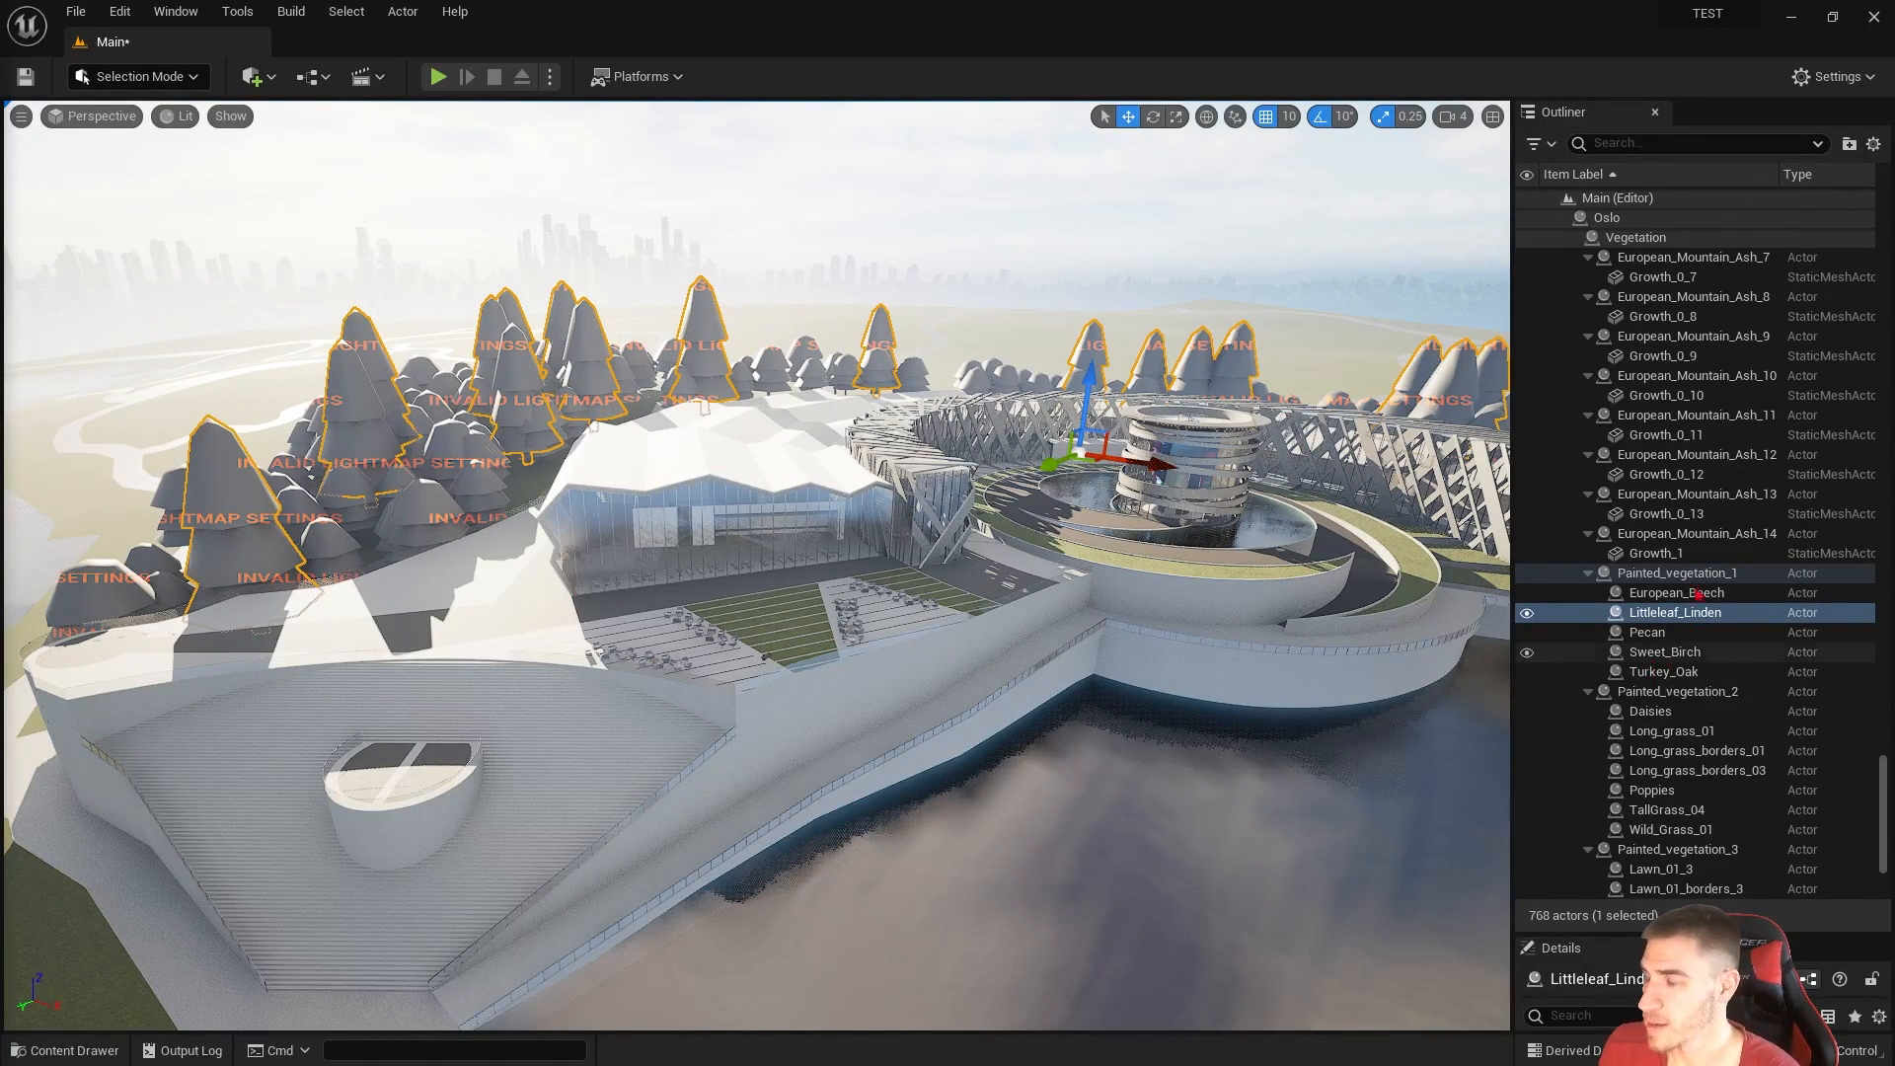
left_click(968, 235)
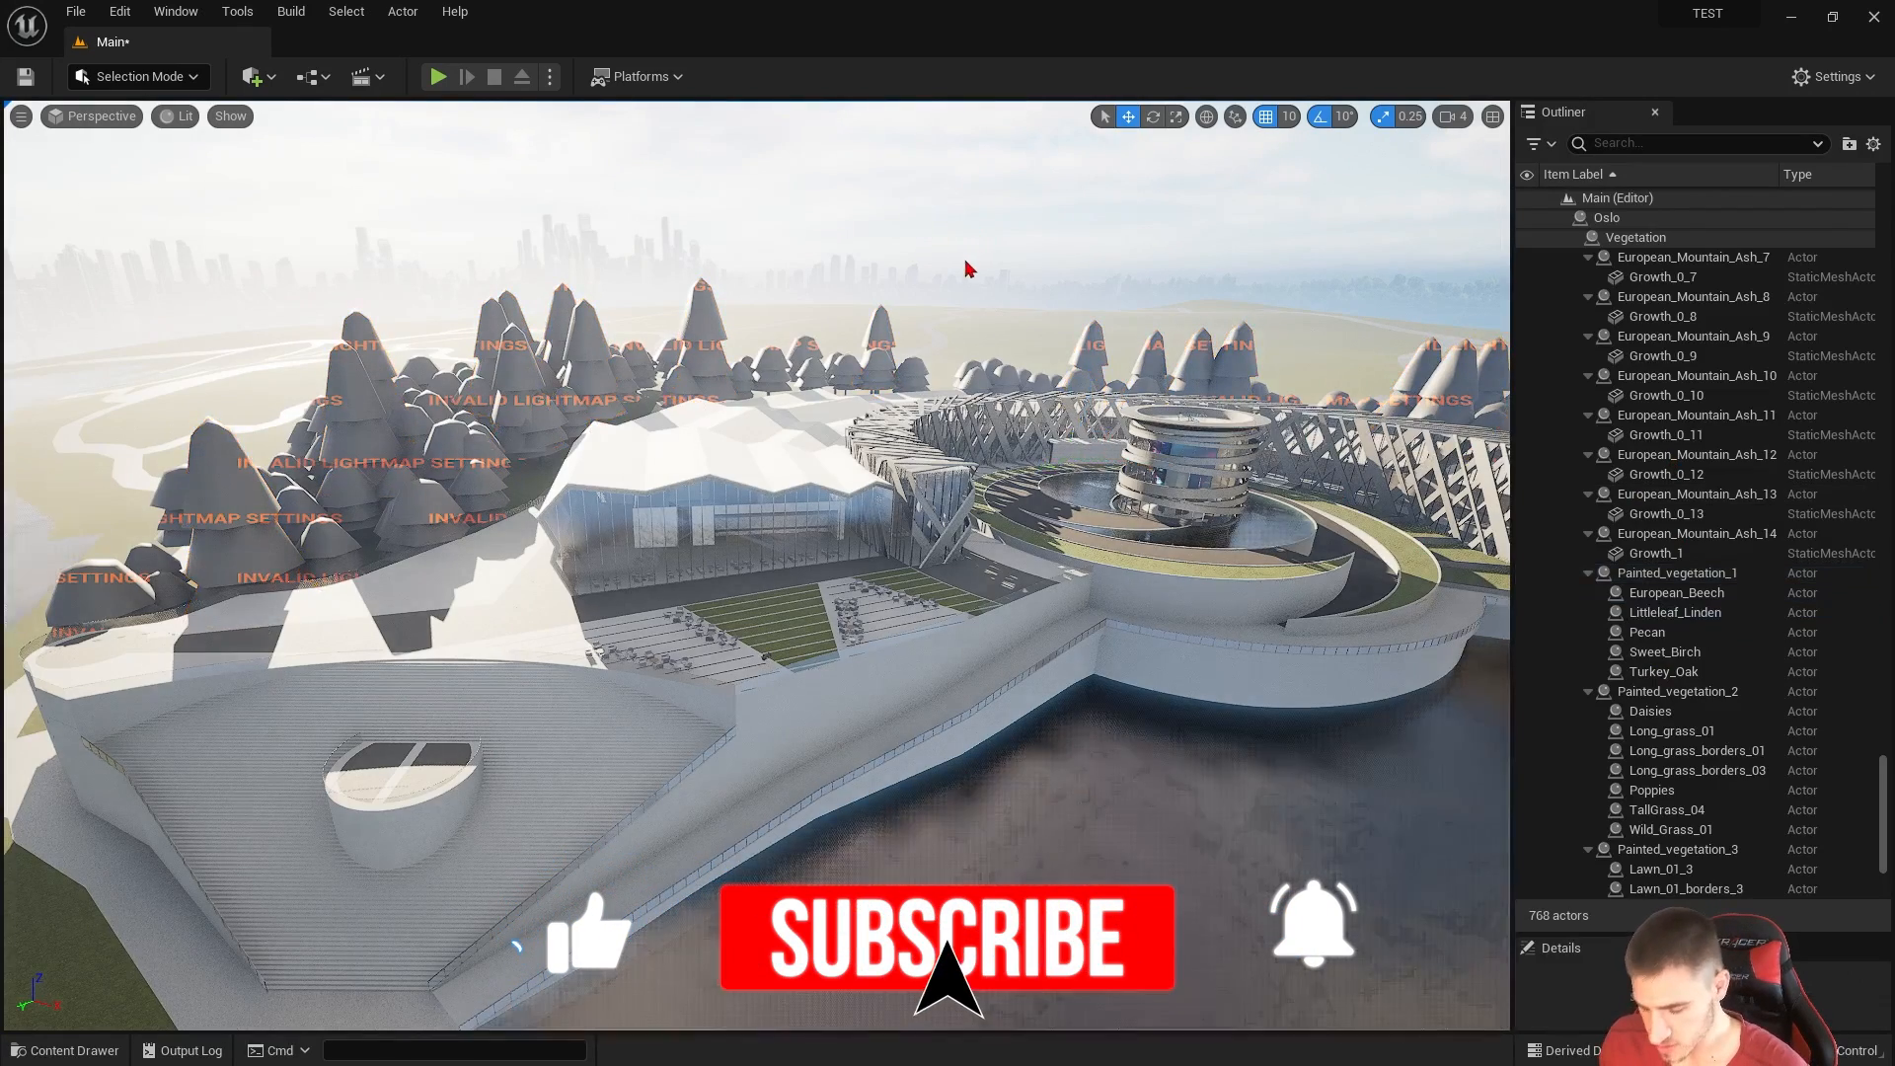
Step: Open the imported Oslo folder in the project content and browse the assets in its Geometries subfolder
key("e")
left_click(69, 1051)
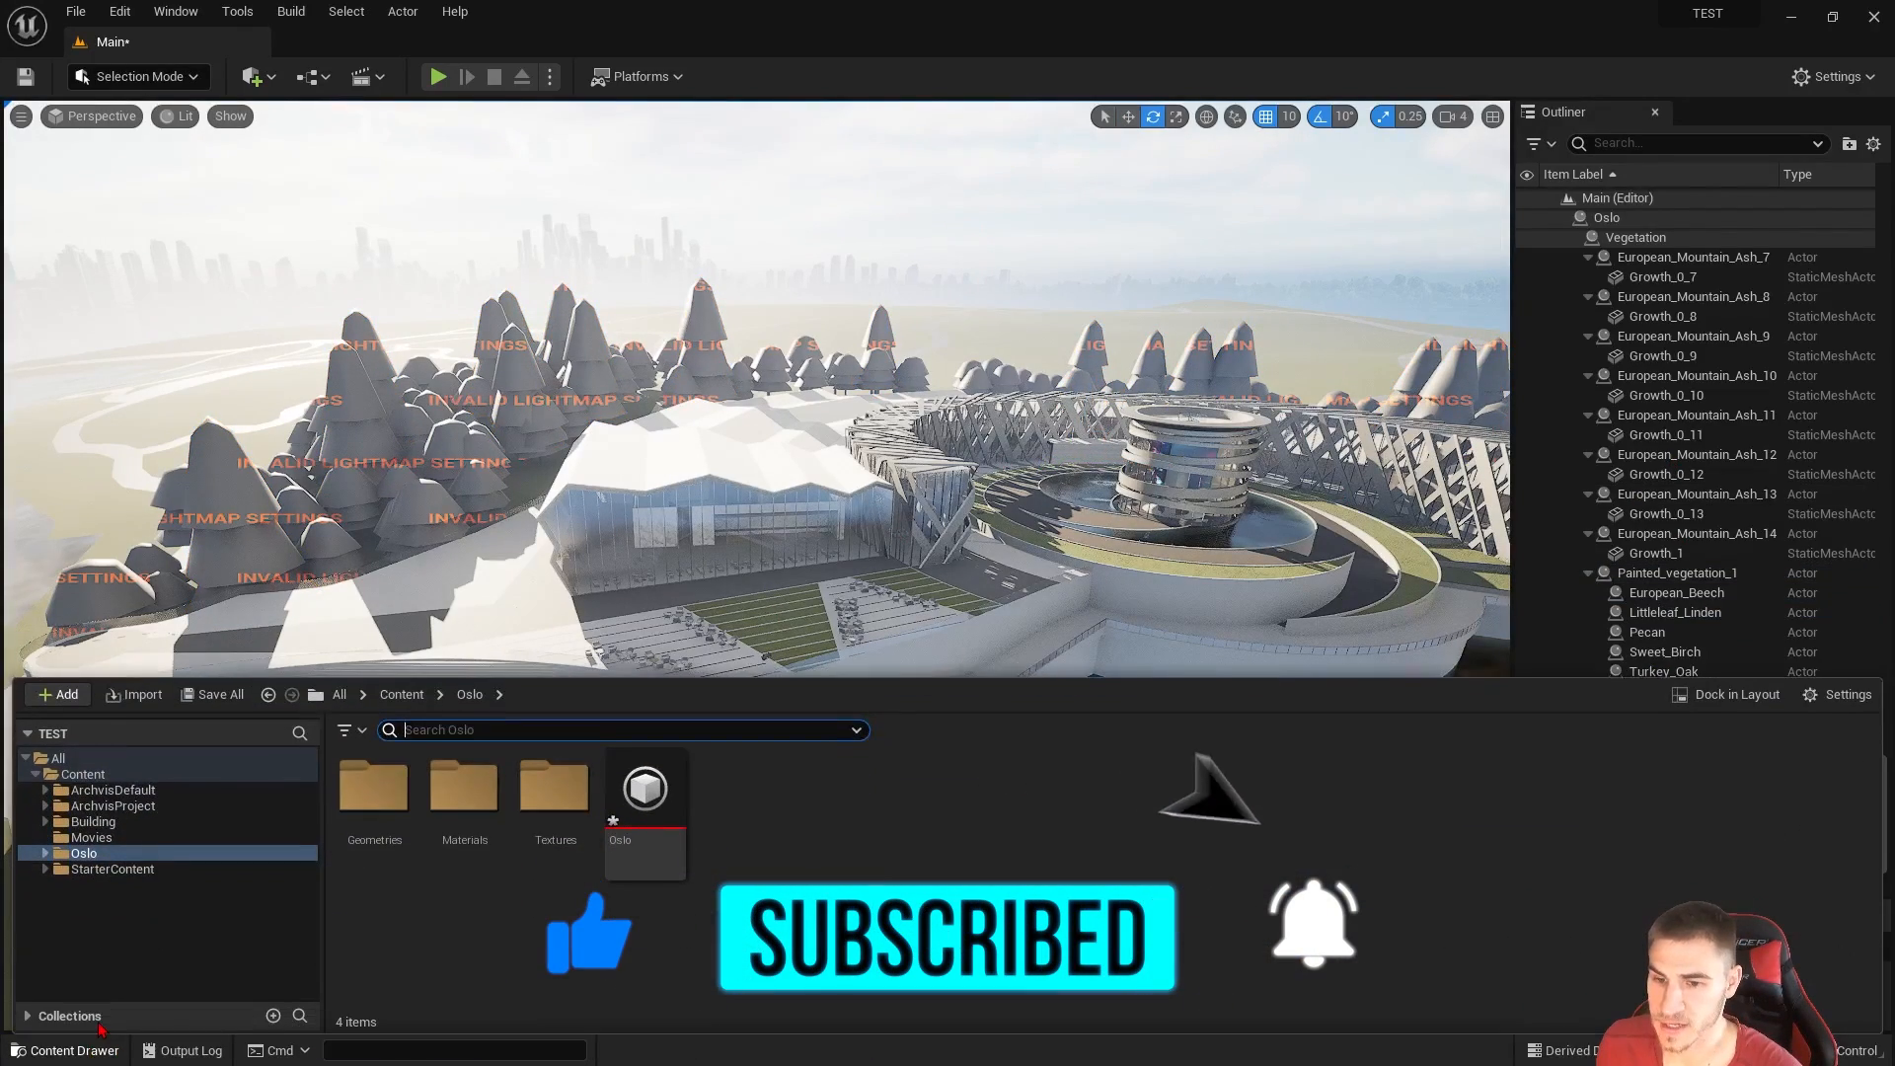
left_click(385, 795)
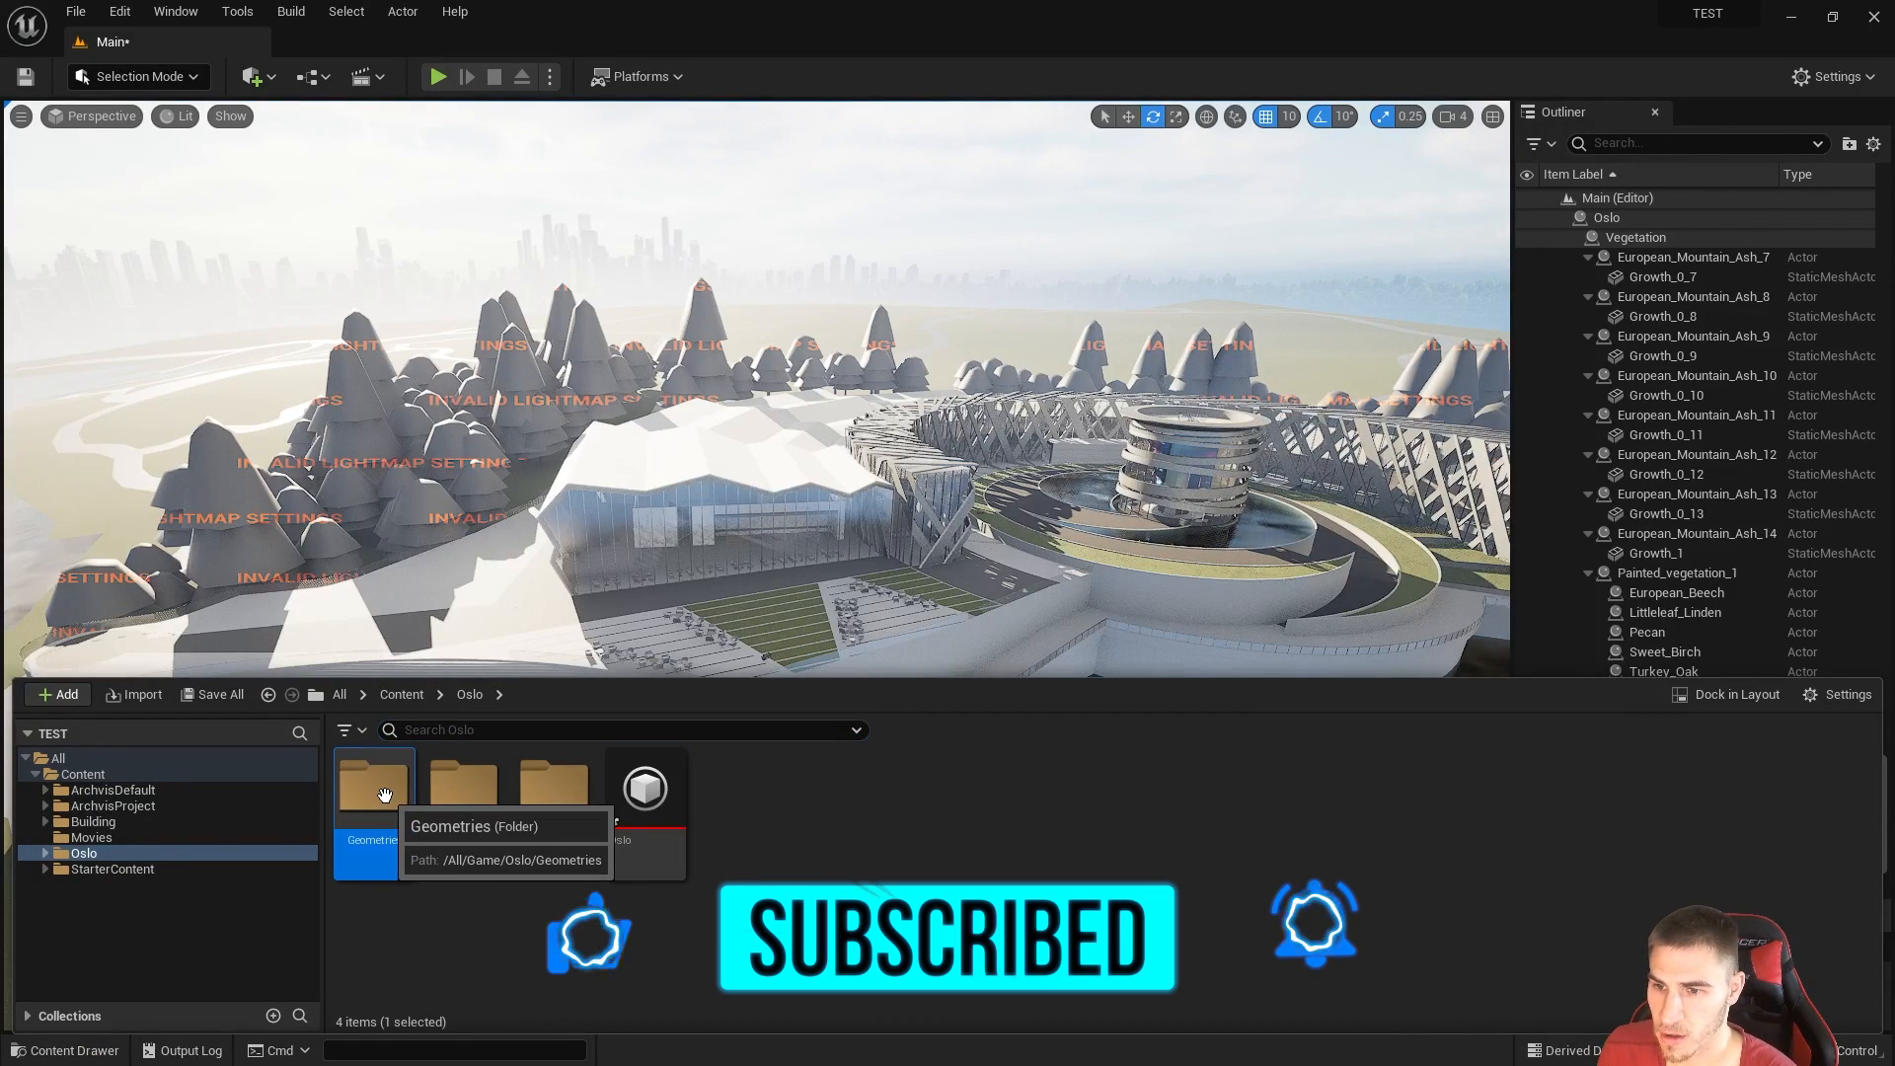
double_click(385, 795)
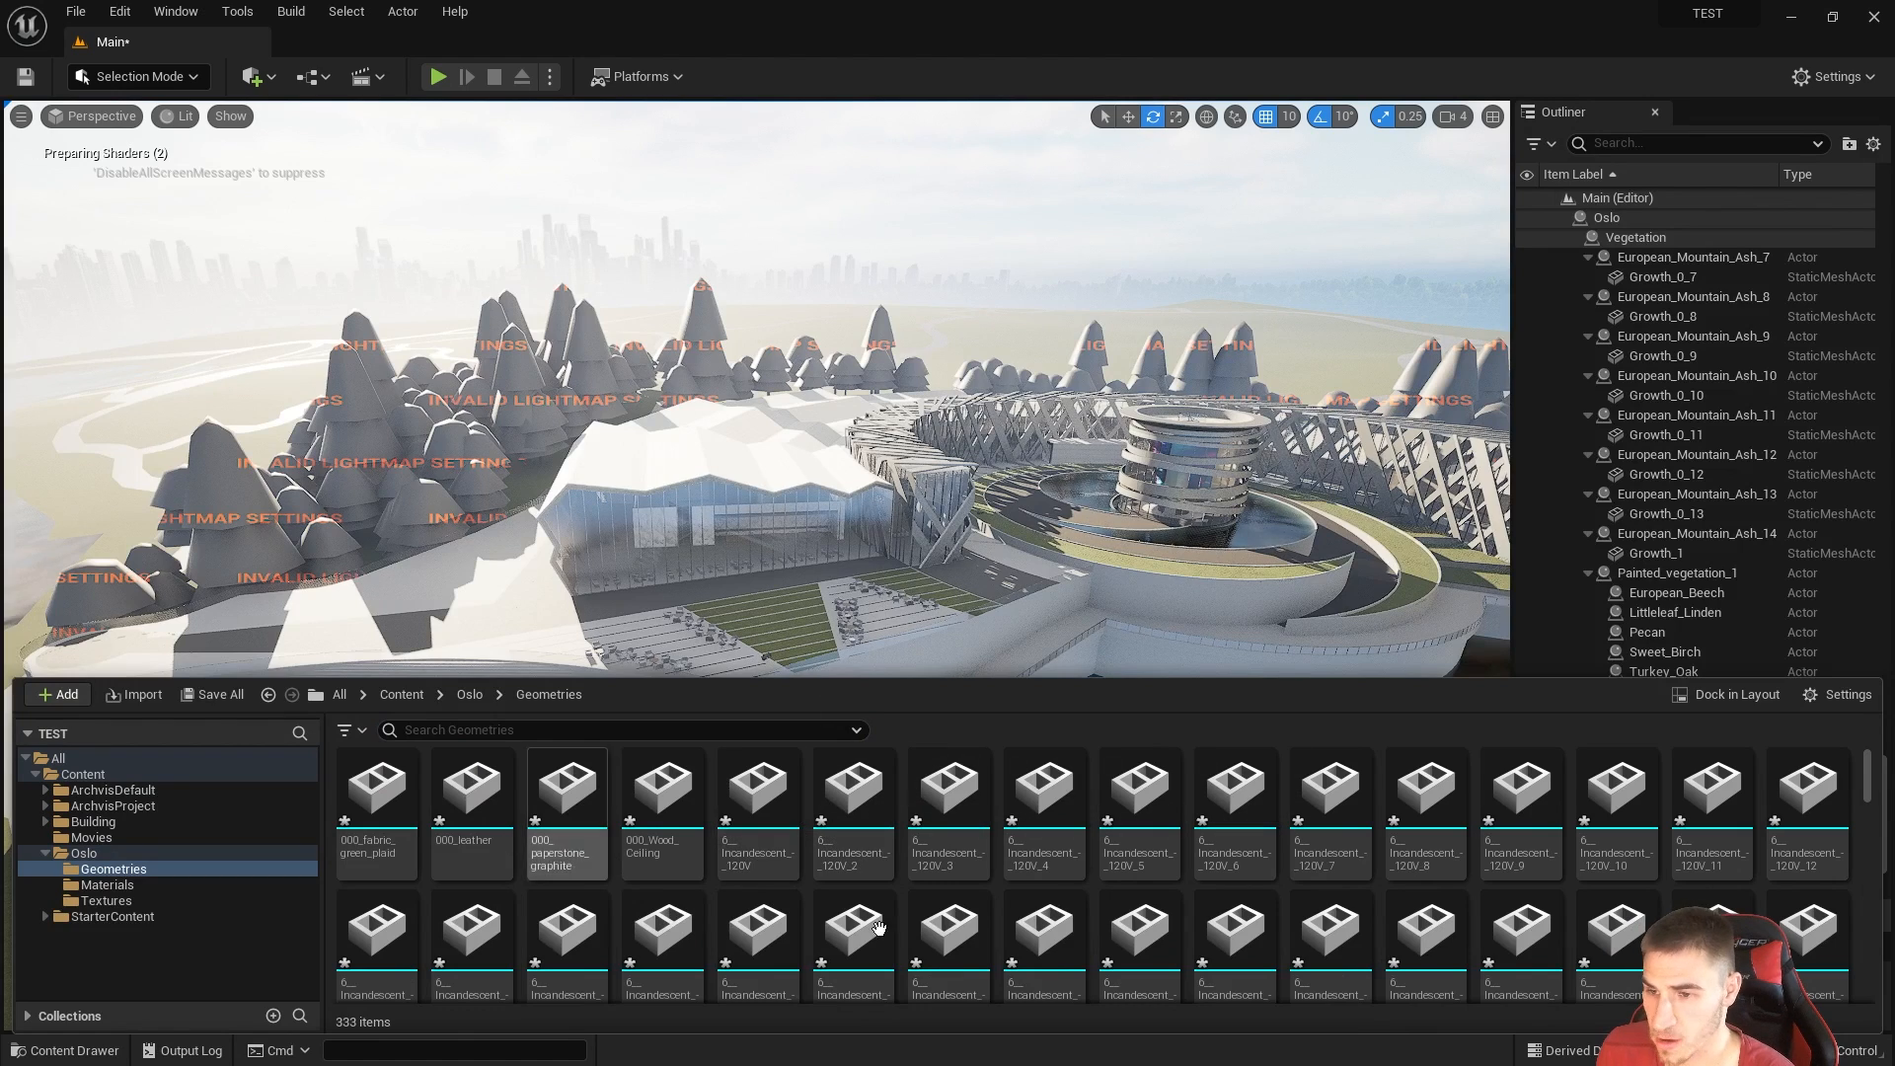
scroll(807, 849, "down", 3)
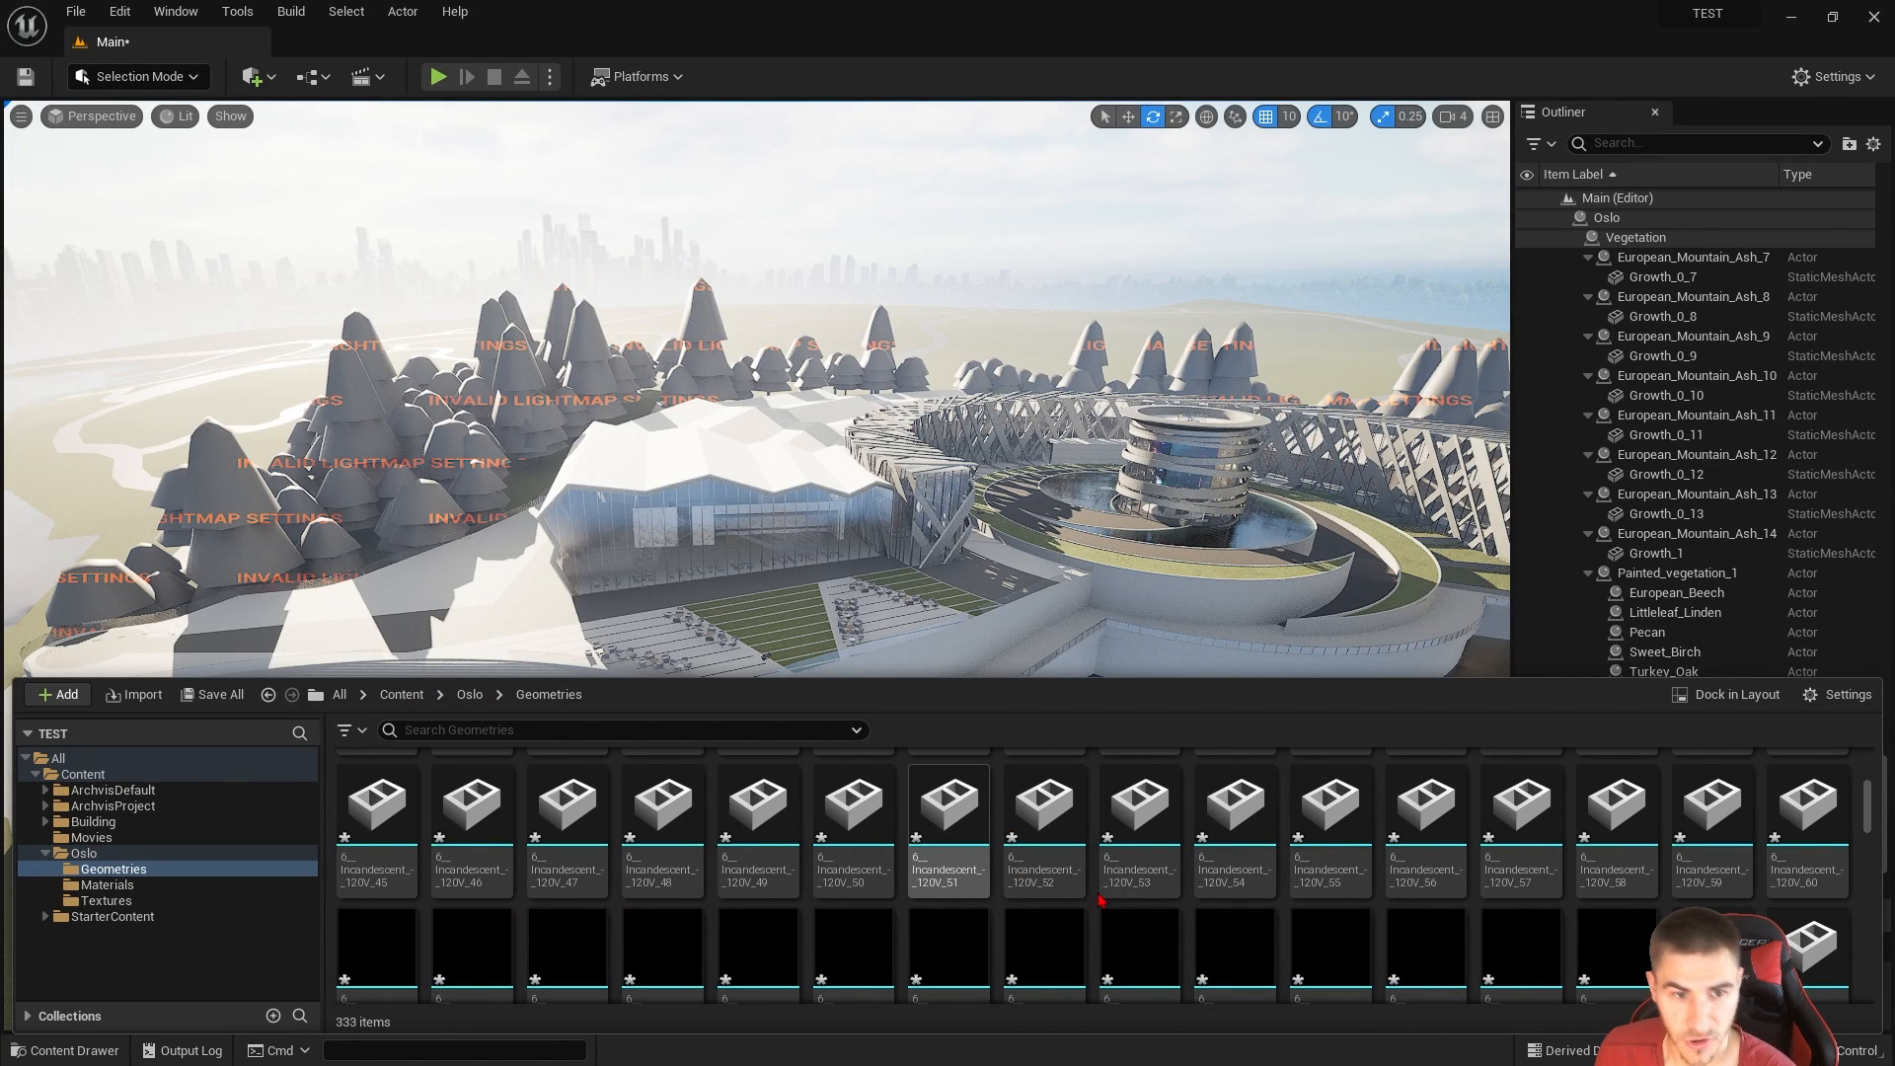
Step: Browse the remaining Geometries assets and the Materials subfolder of the Oslo folder, and open the Clear_glass material
scroll(743, 925, "down", 5)
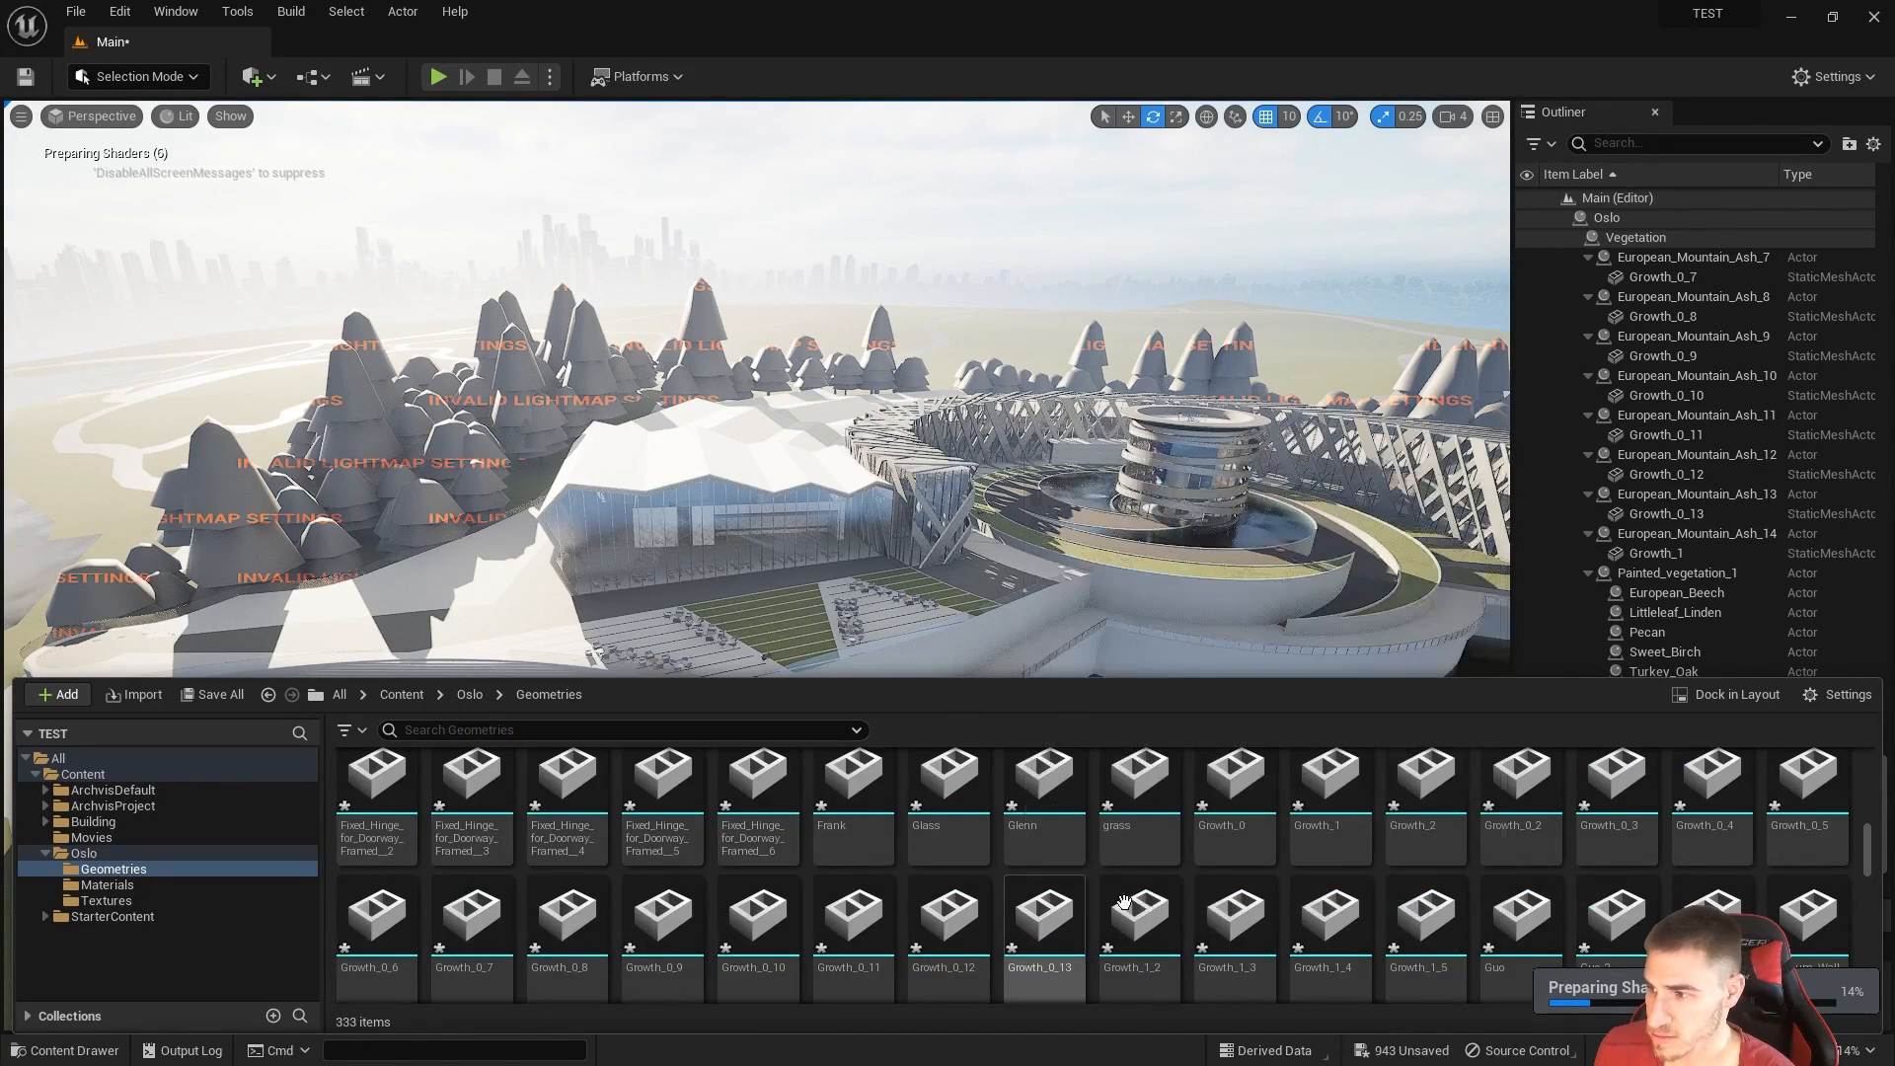
scroll(1284, 832, "down", 7)
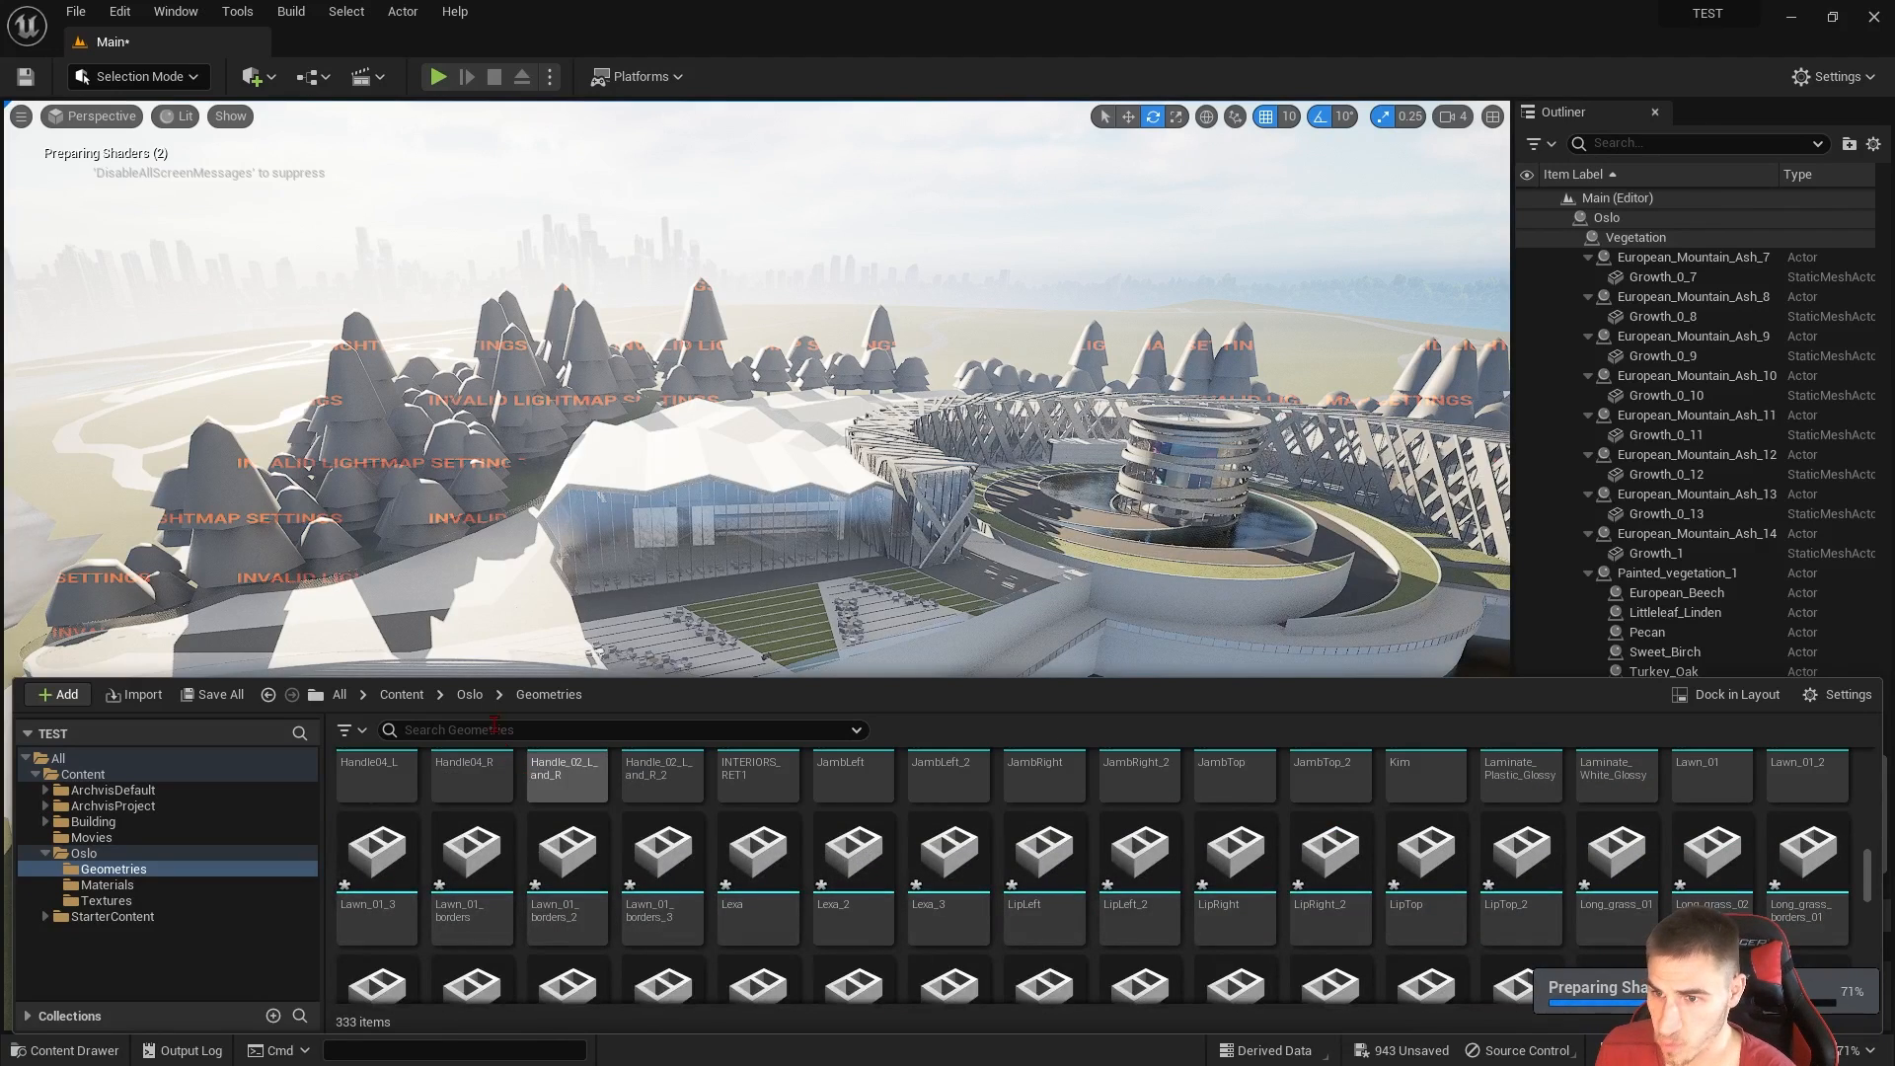
left_click(470, 695)
double_click(464, 790)
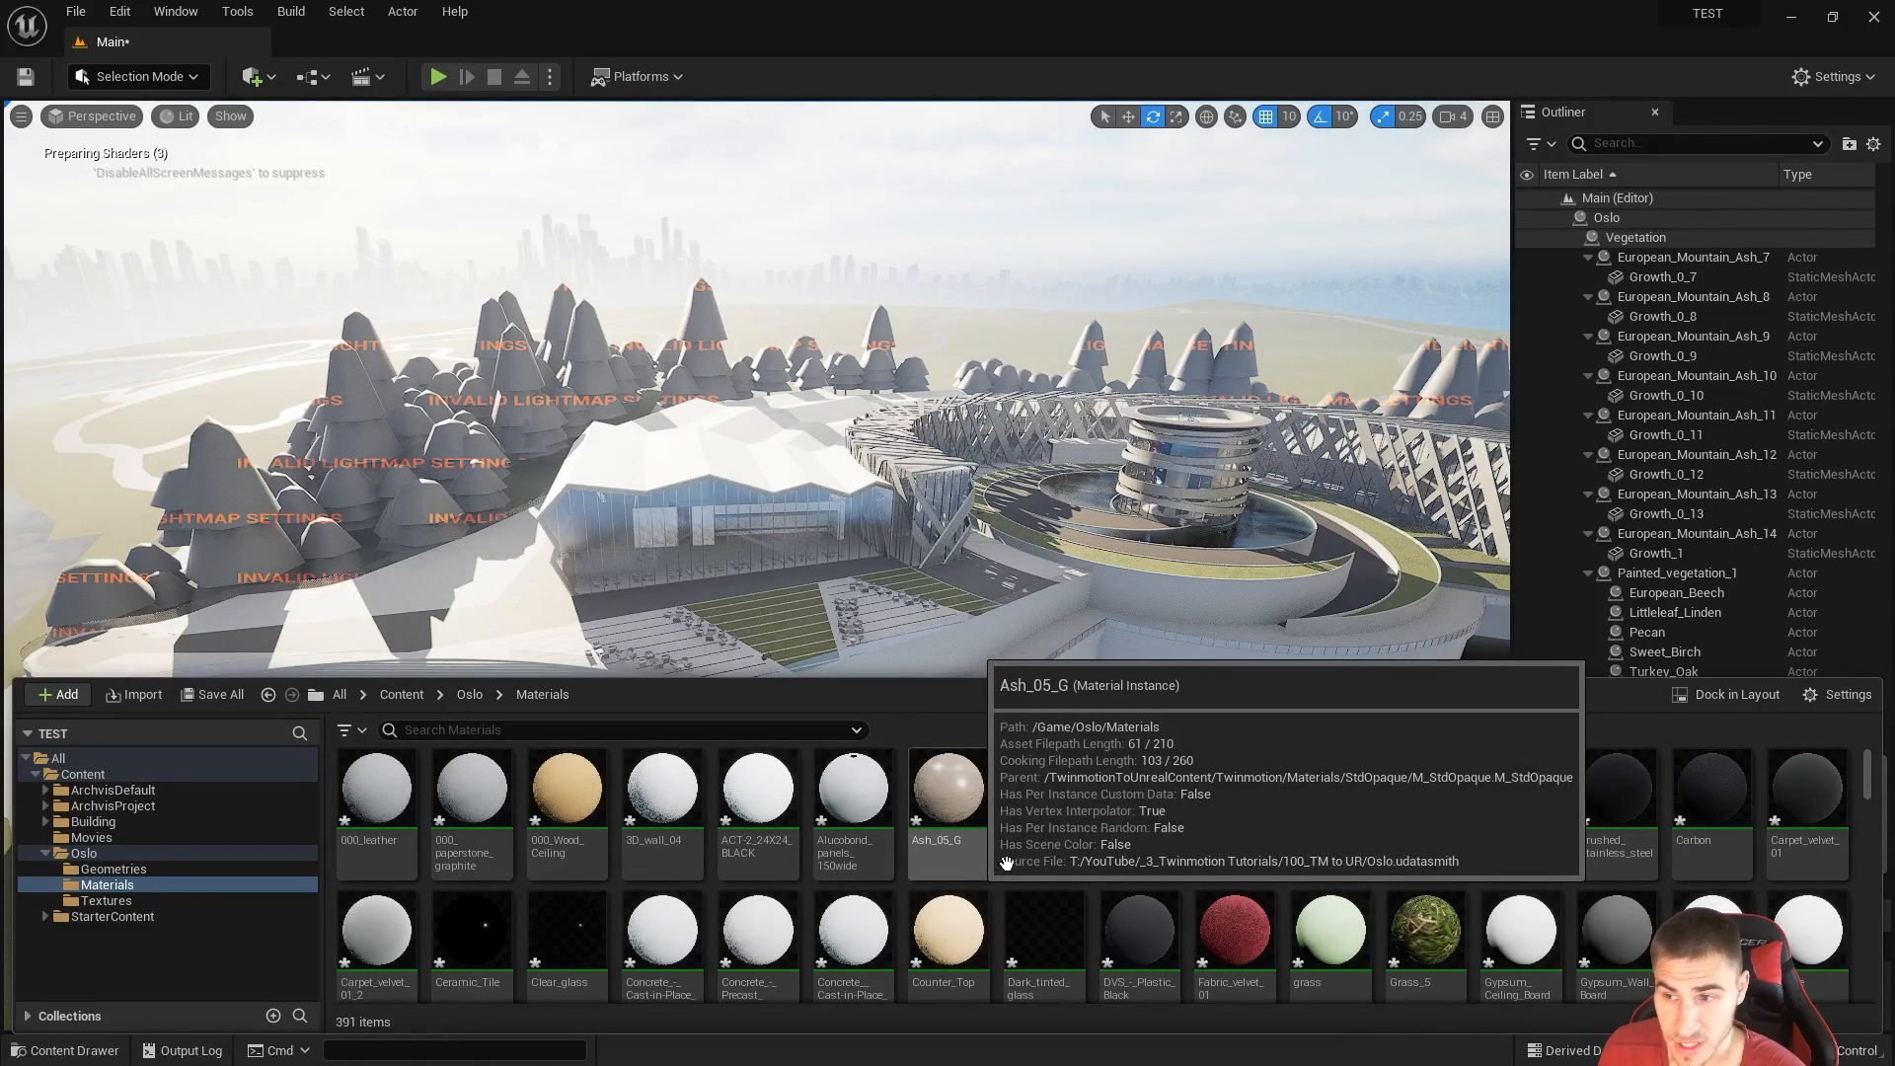
scroll(1133, 815, "down", 1)
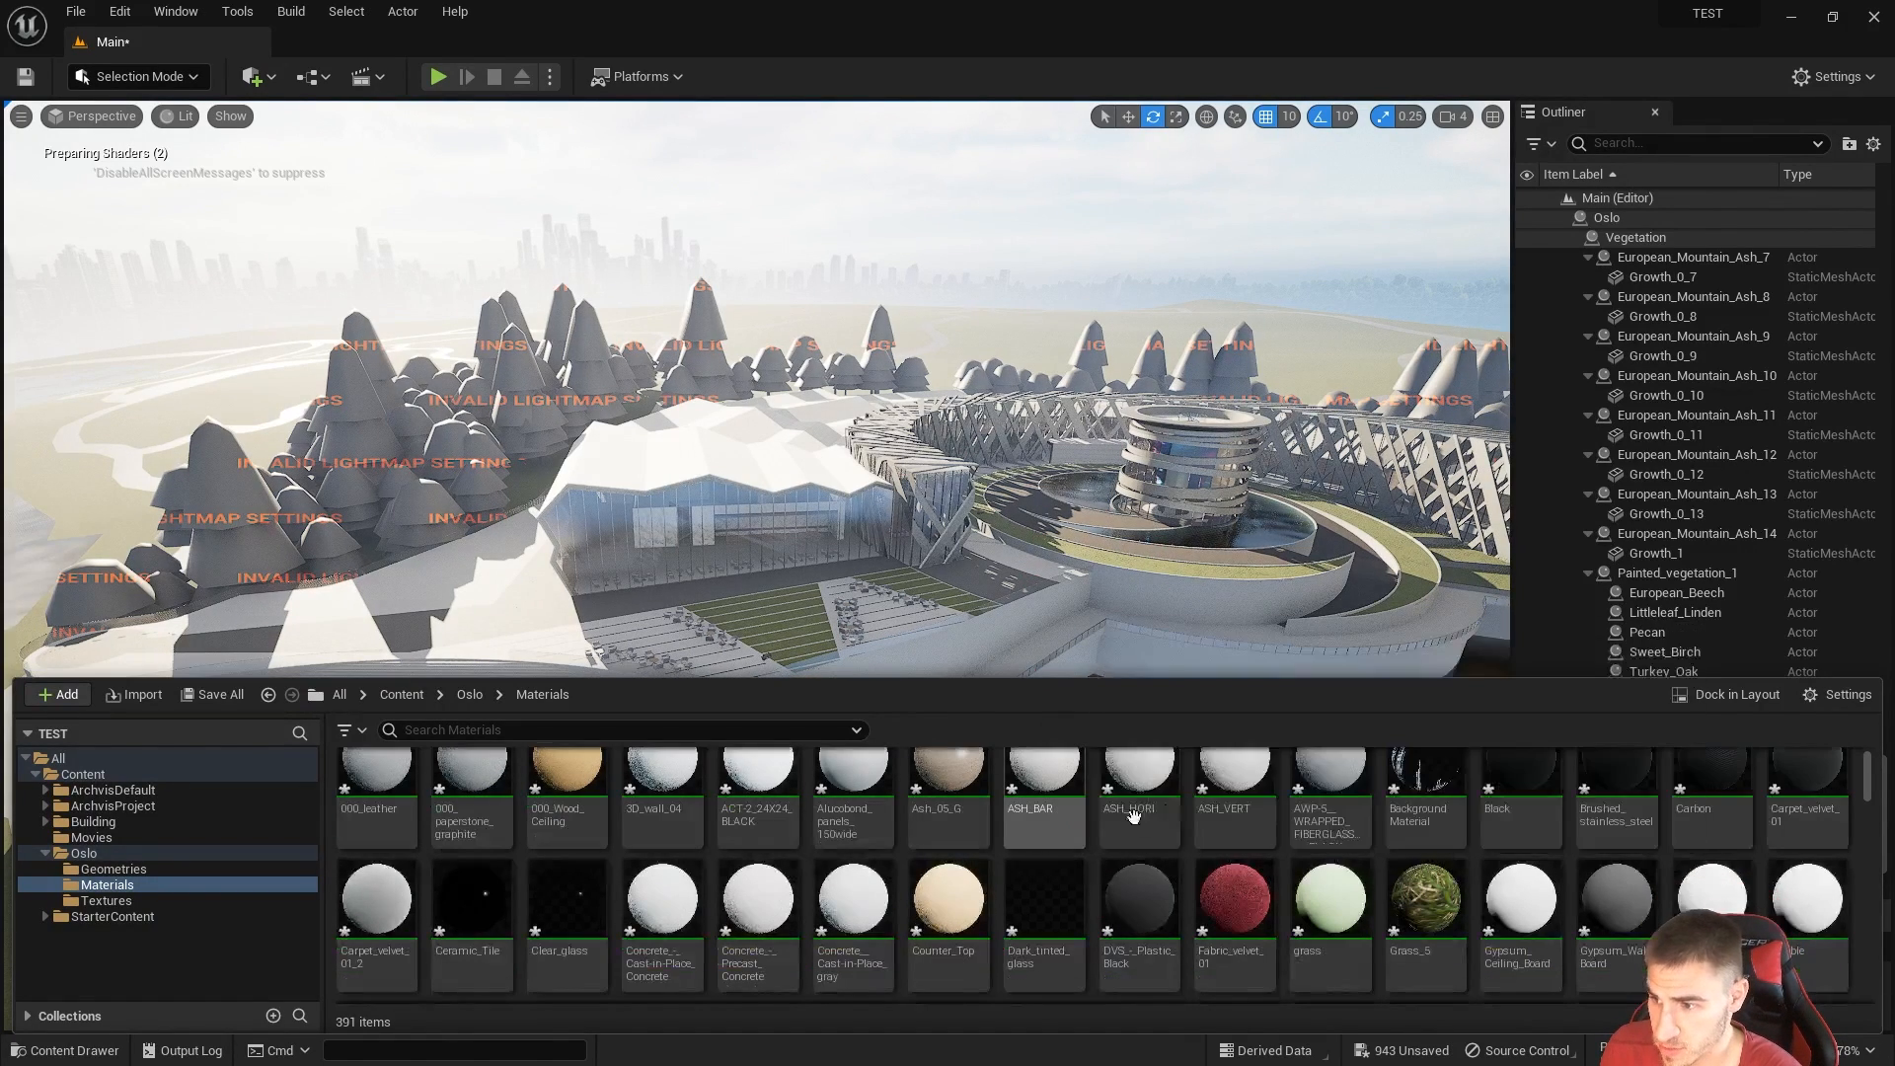
scroll(1060, 926, "down", 3)
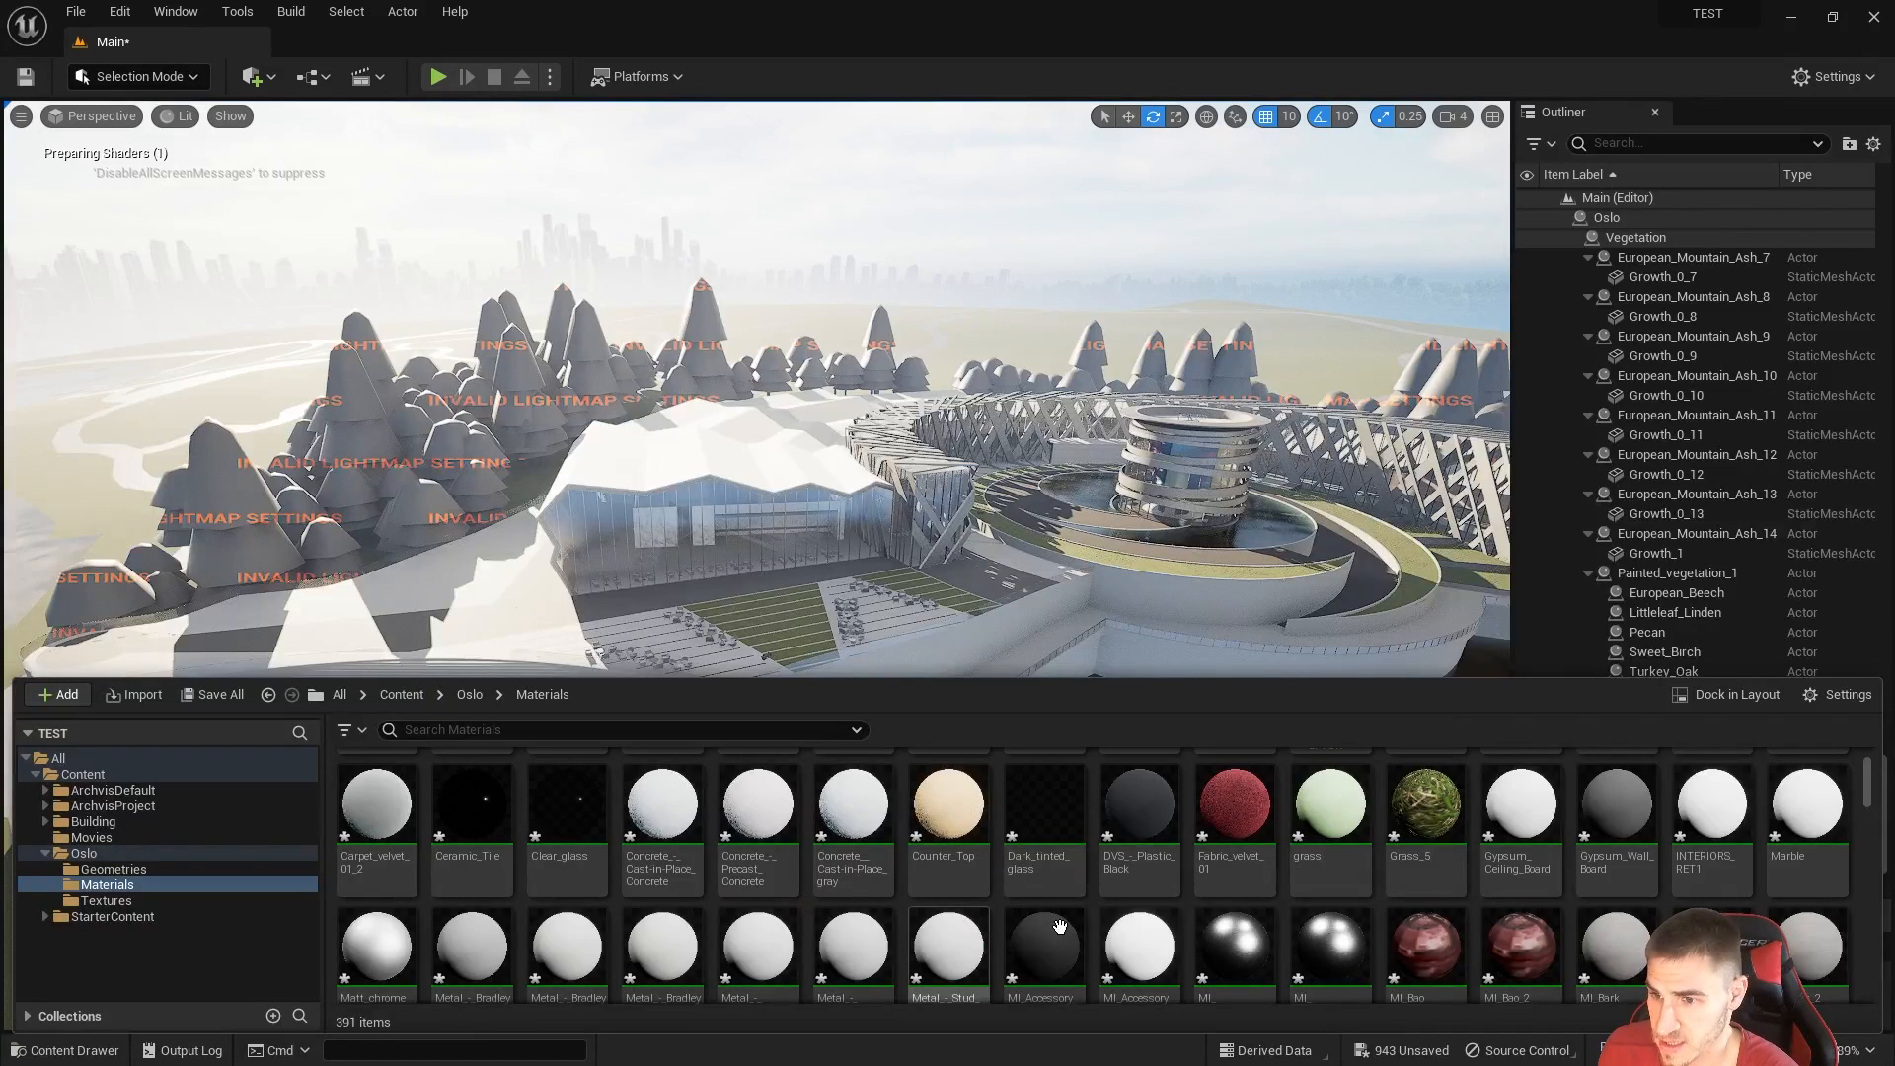
scroll(1060, 925, "up", 4)
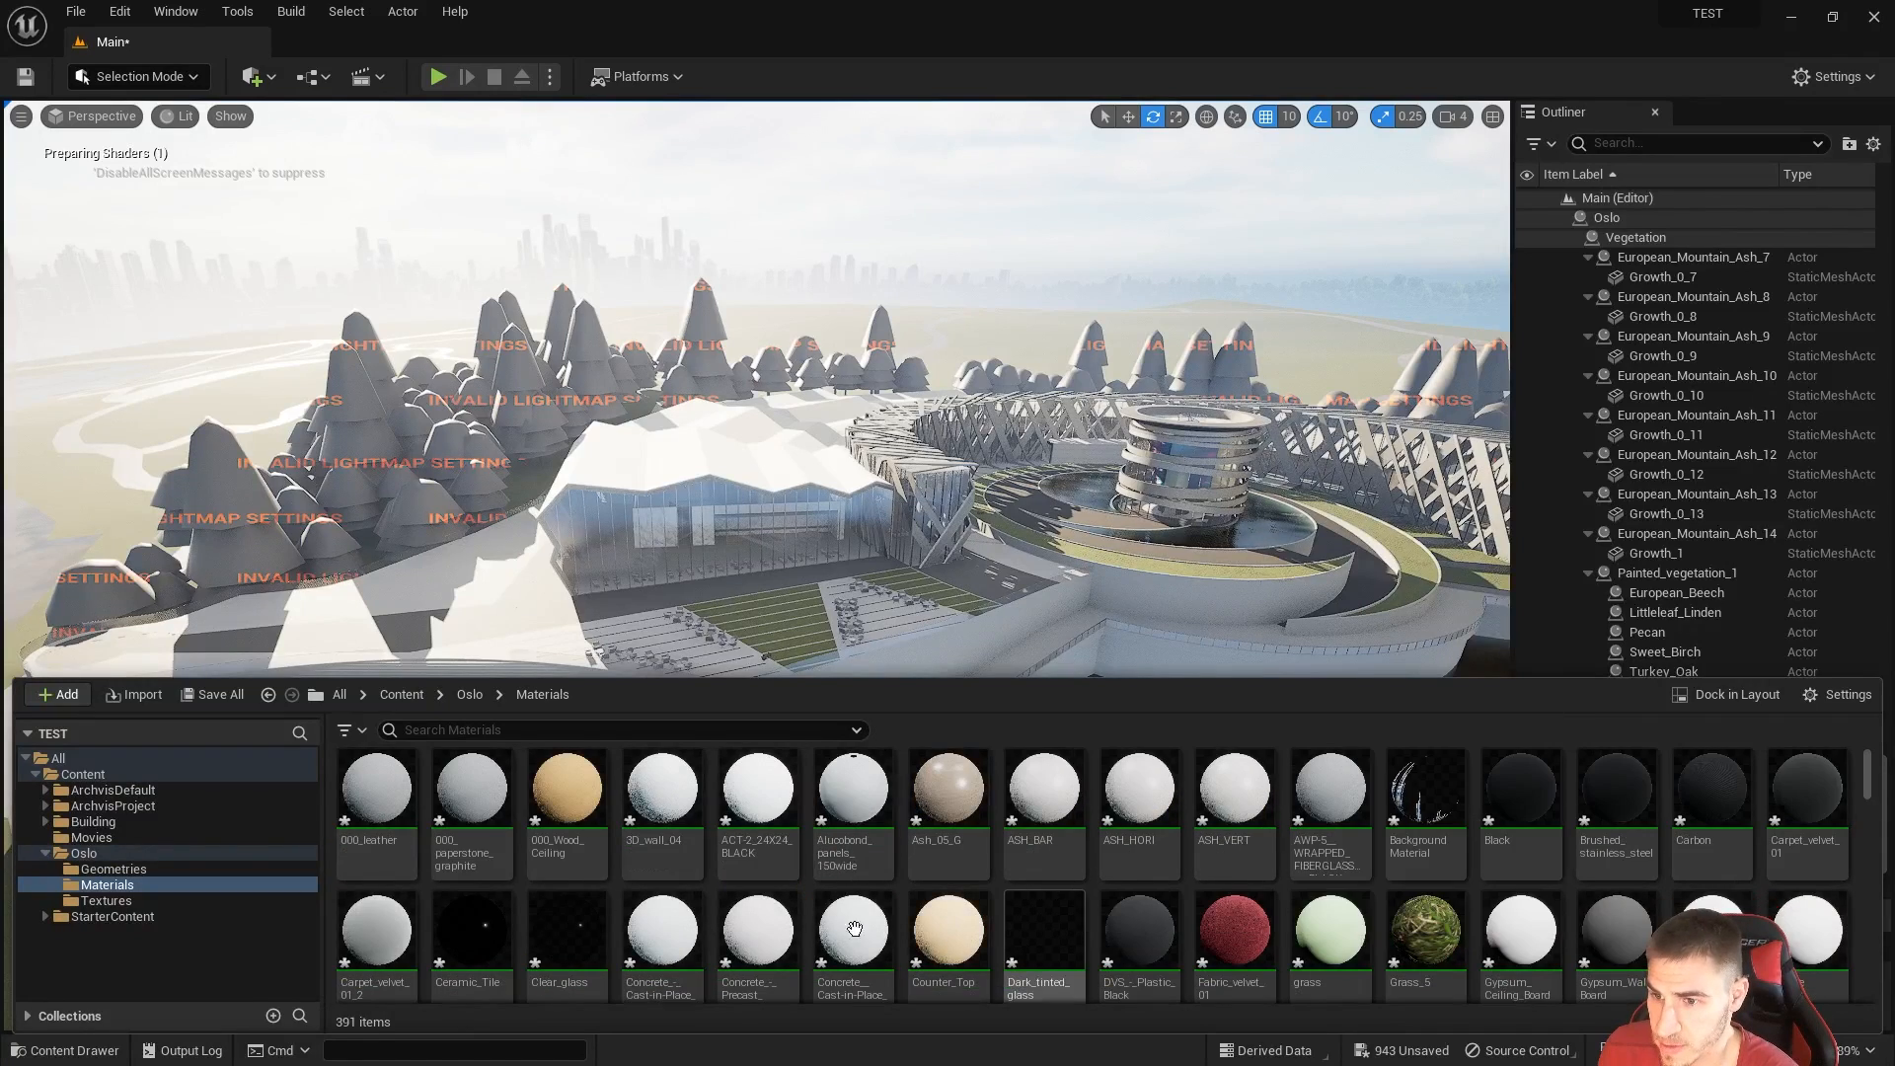
left_click(572, 943)
double_click(584, 942)
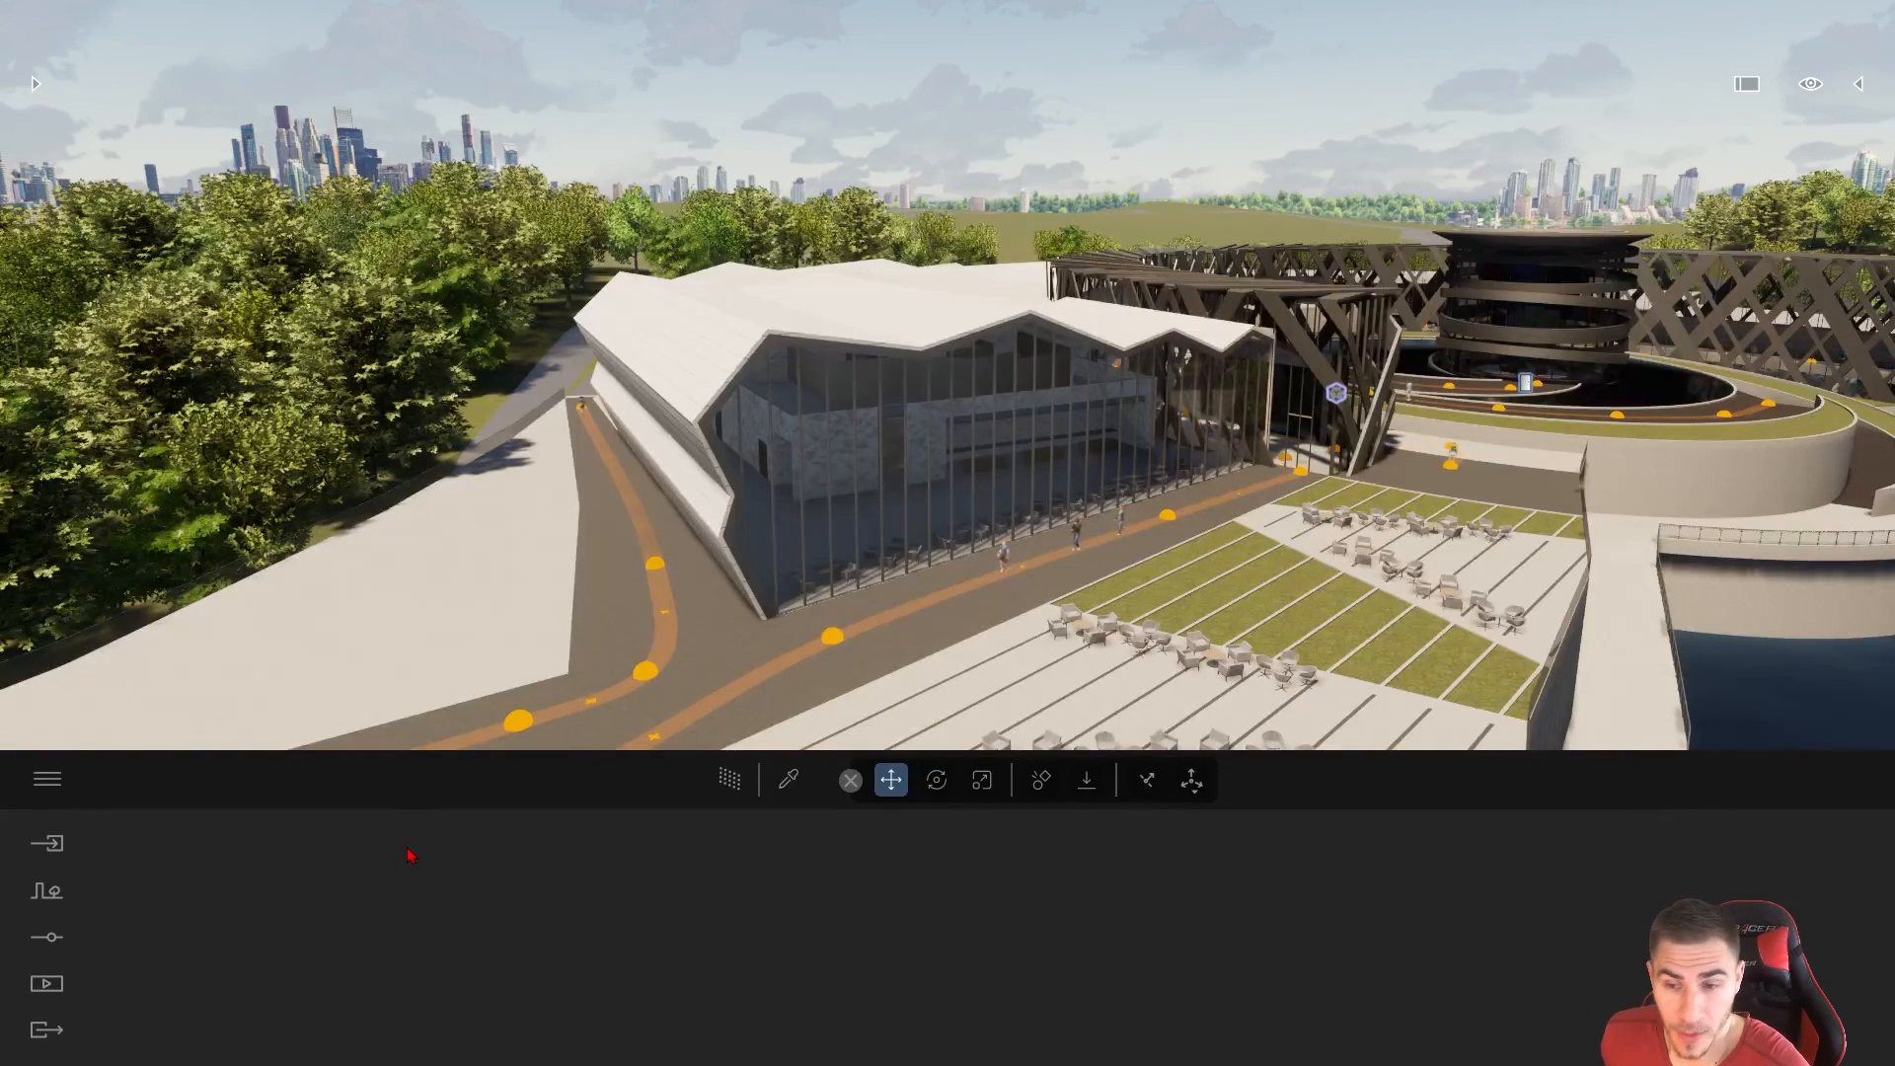
Step: Switch to Twinmotion and place one Banyan tree from the Trees library on the pale ground beside the building
left_click(35, 84)
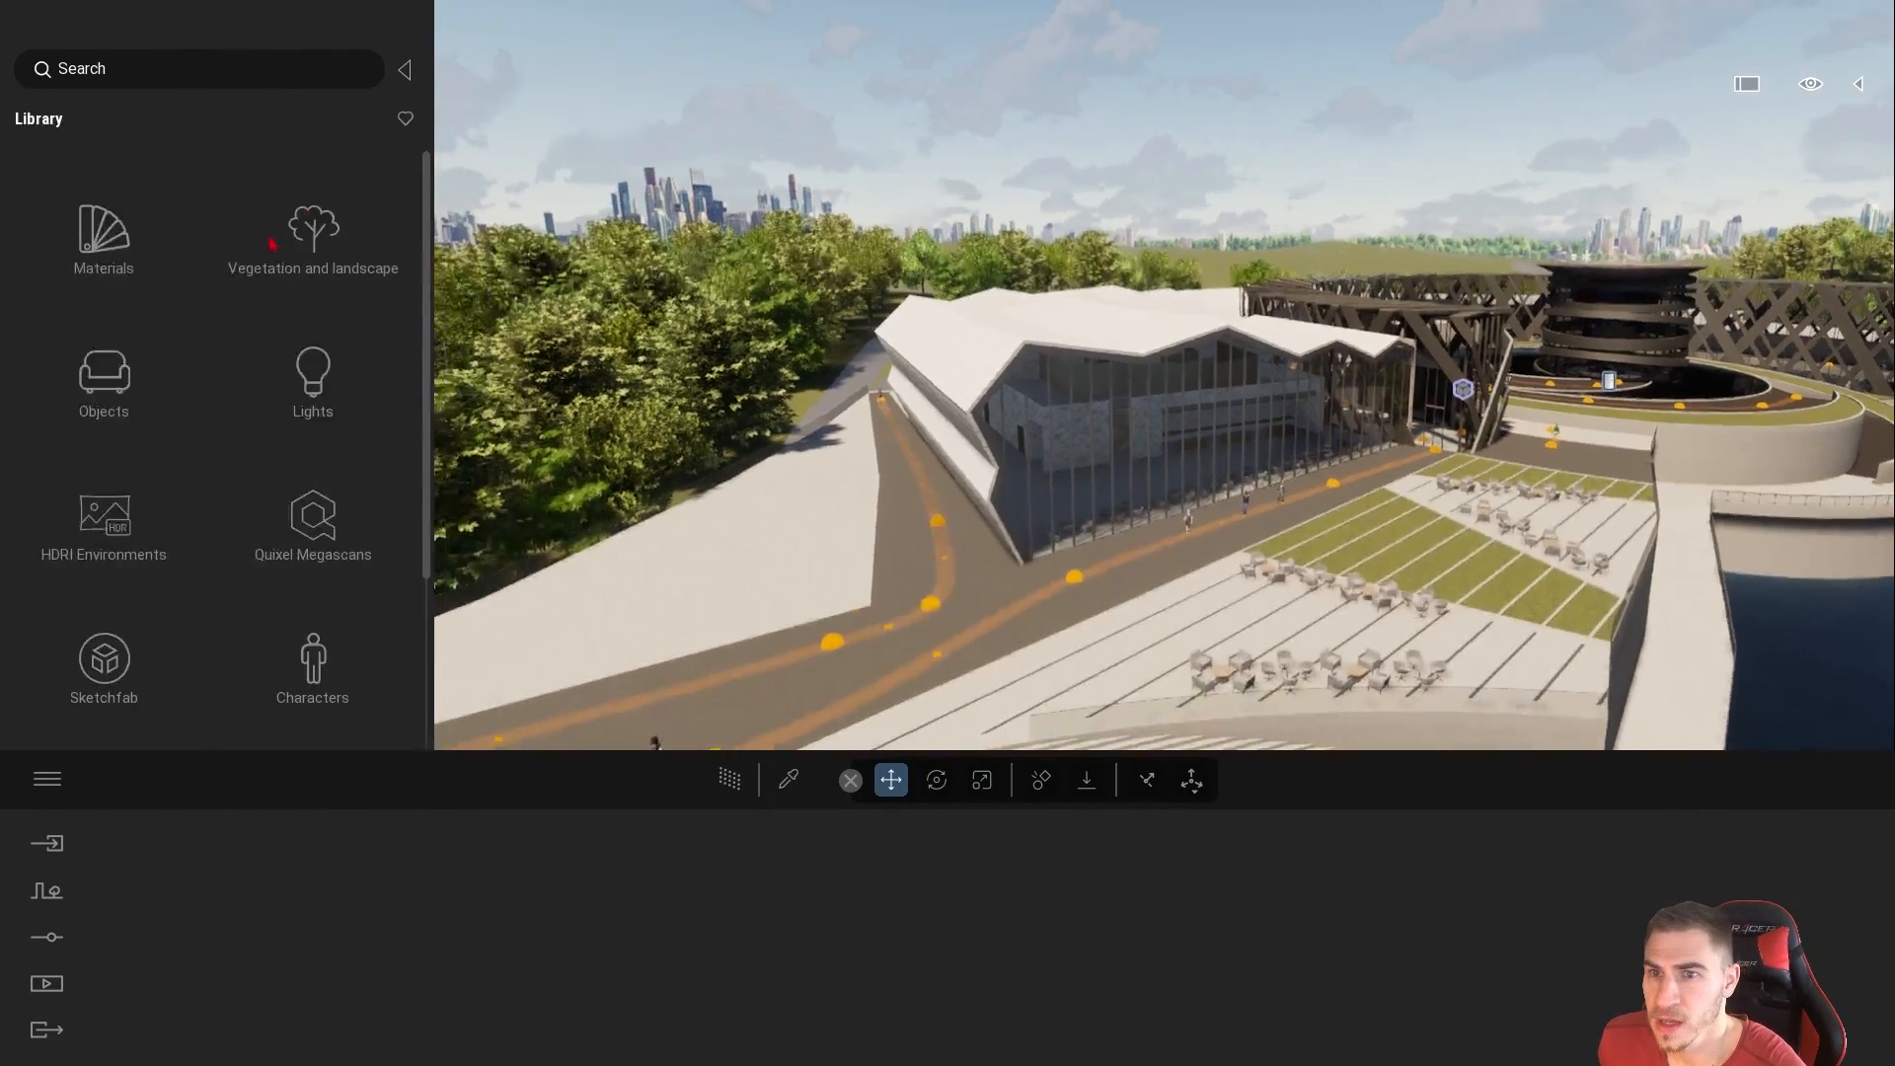
left_click(320, 242)
left_click(344, 266)
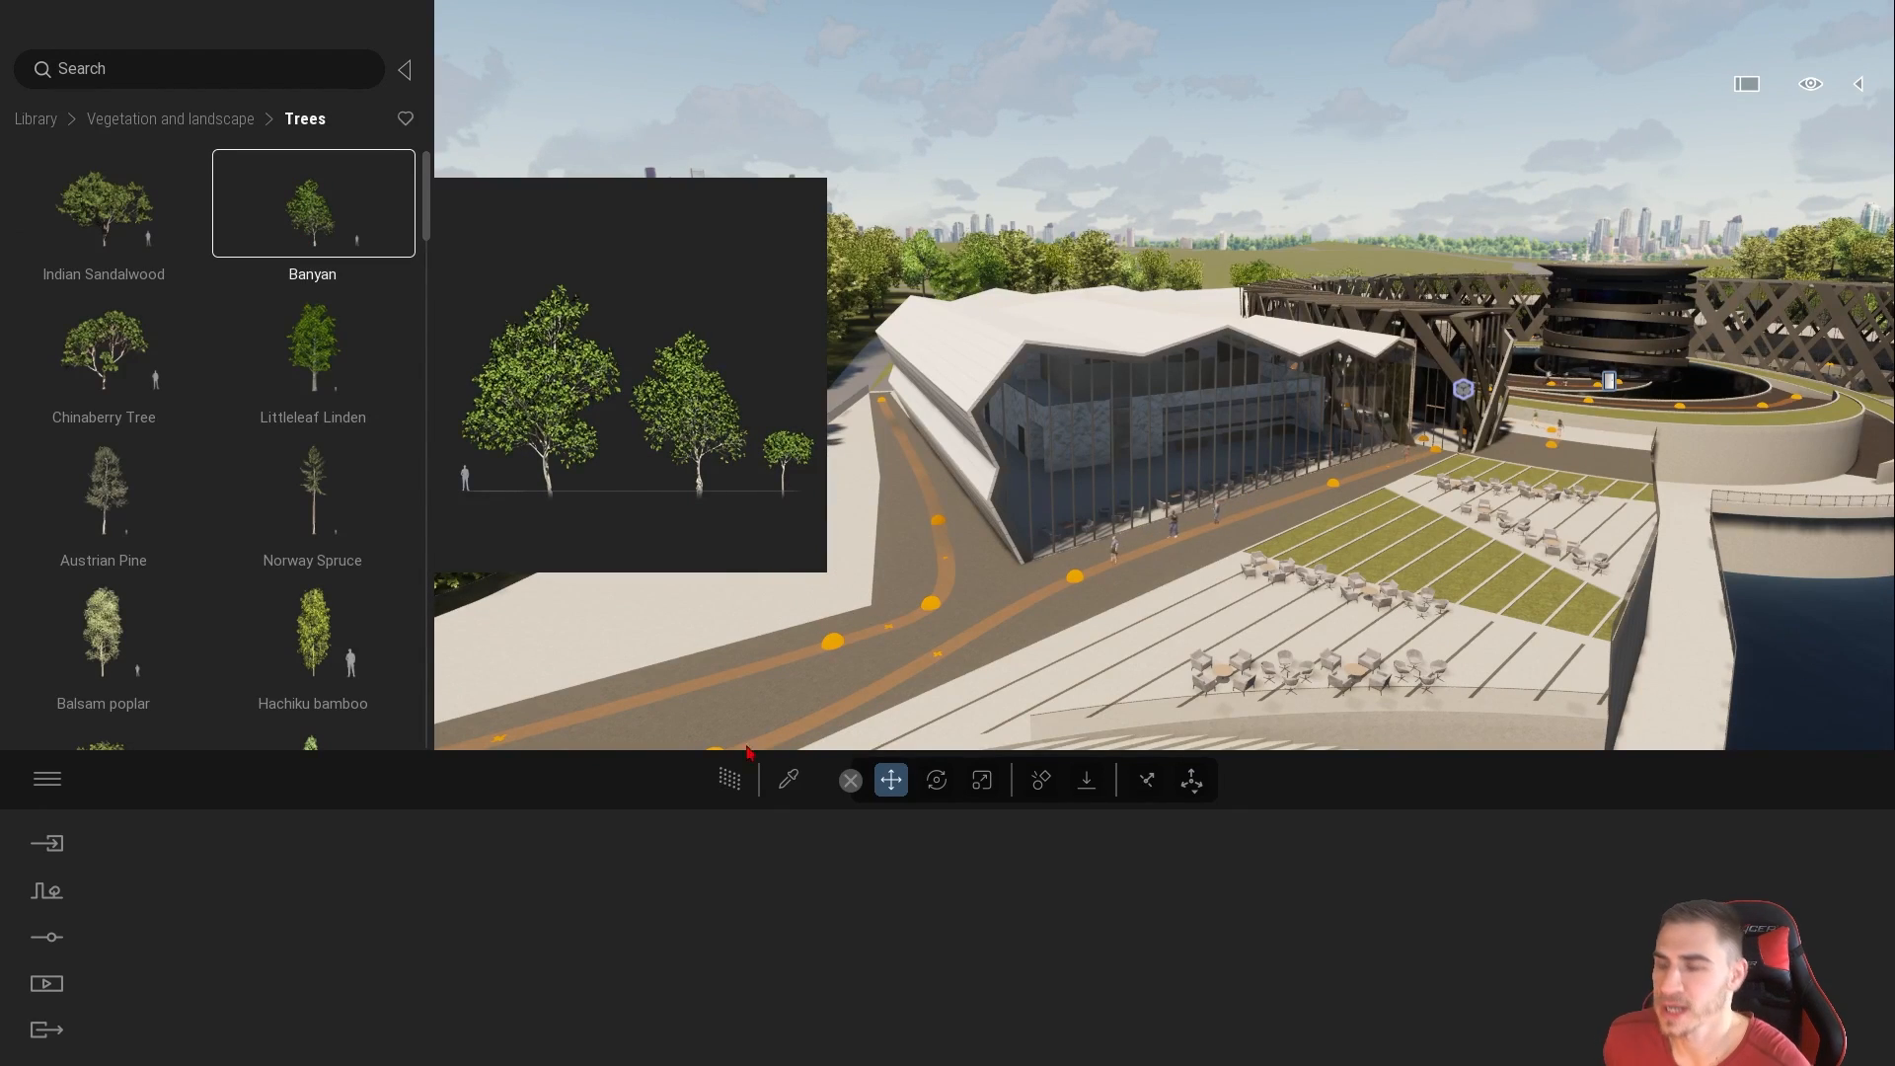
left_click(847, 597)
key("Escape")
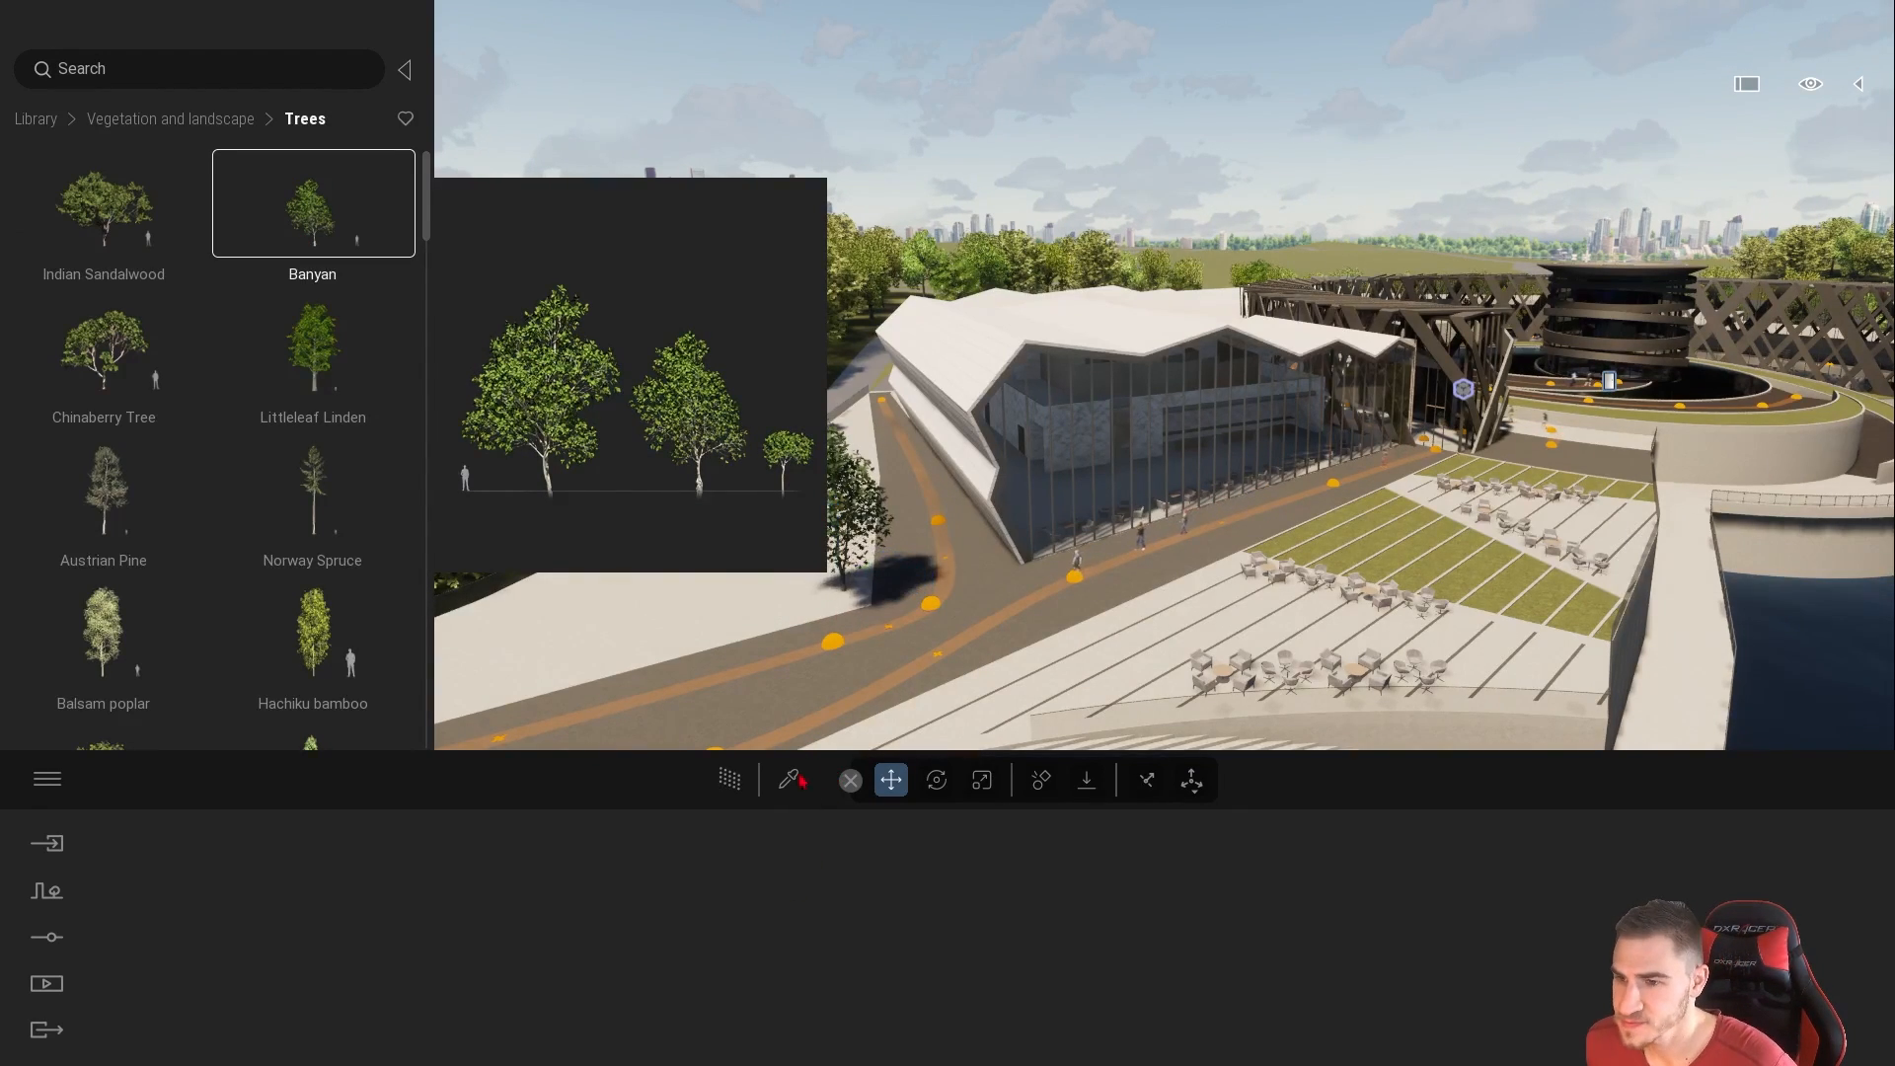
Step: Increase the age of the placed Banyan tree to make it larger, and clear its selection
right_click_drag(849, 600, 968, 640)
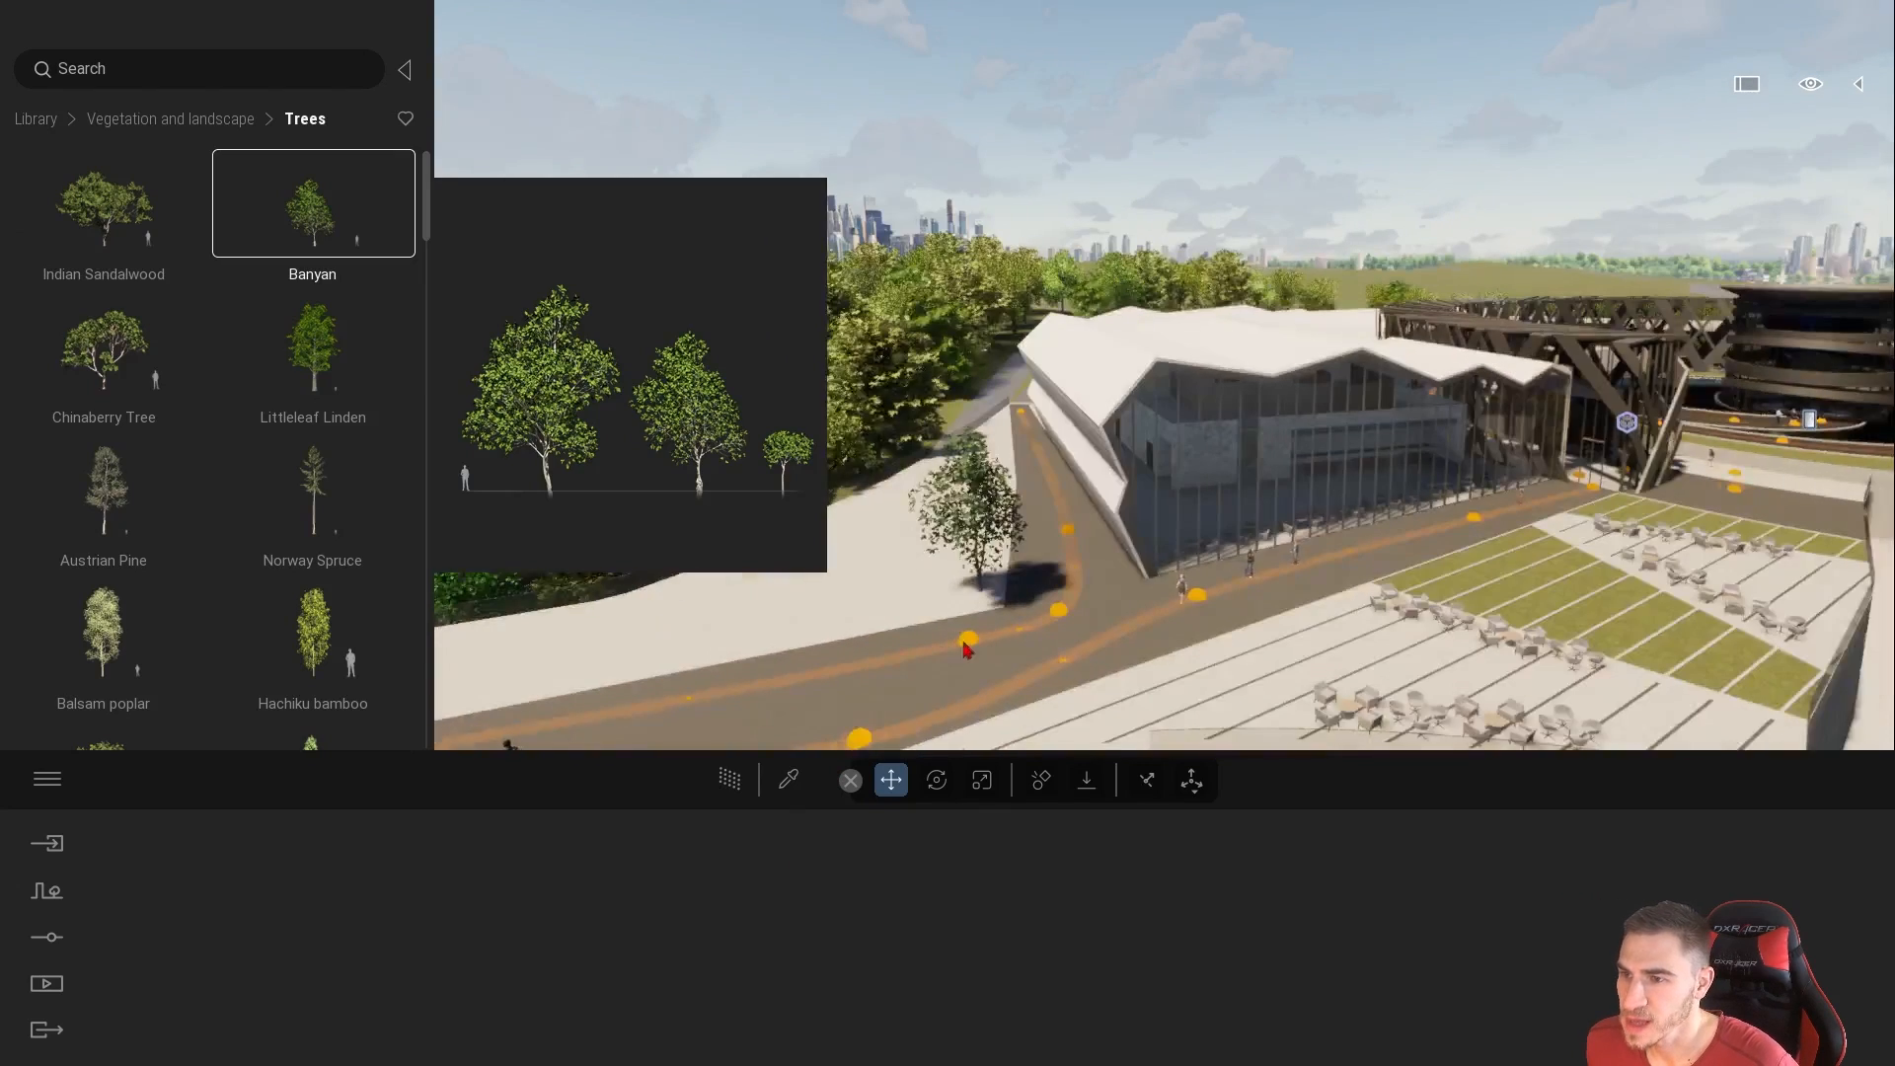
left_click(968, 526)
left_click(277, 928)
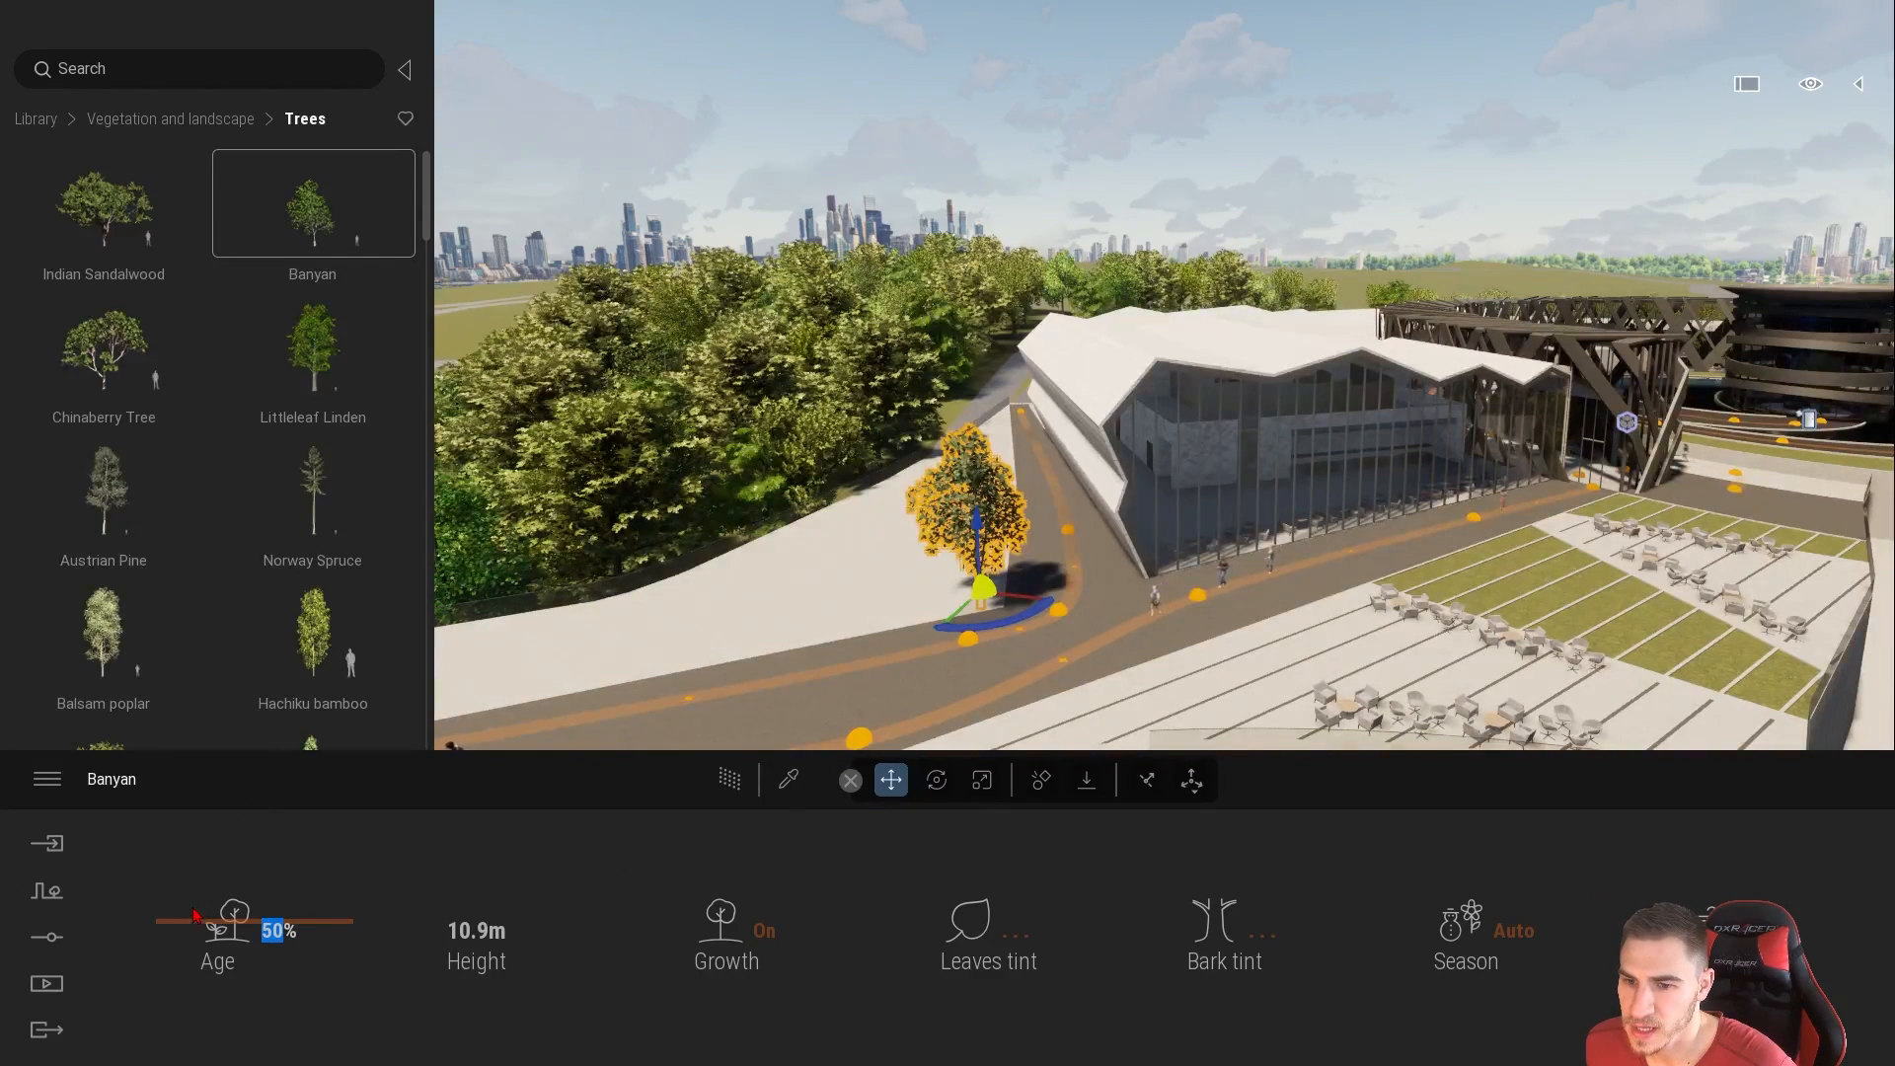
left_click_drag(211, 920, 211, 780)
left_click(1137, 453)
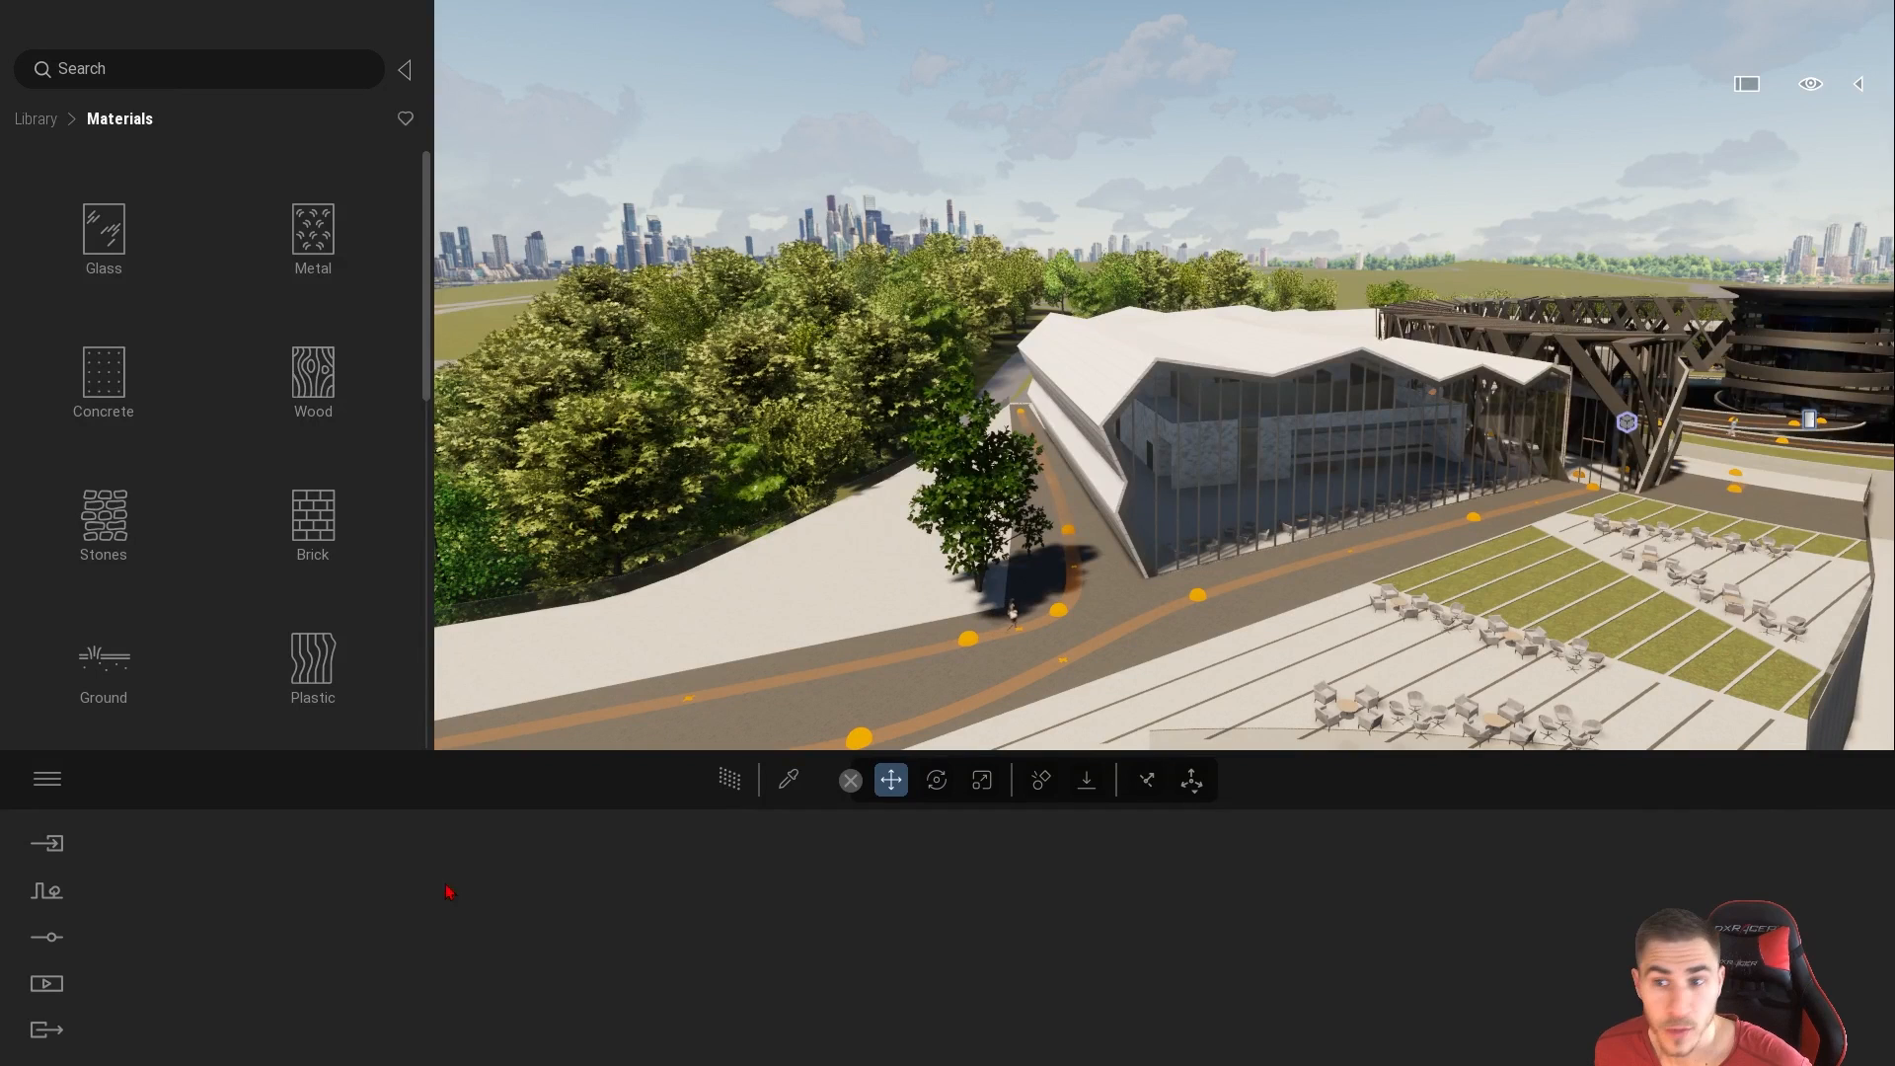
Step: Apply a material from the Metal library to the side wall of the building with the folded roof
left_click(314, 235)
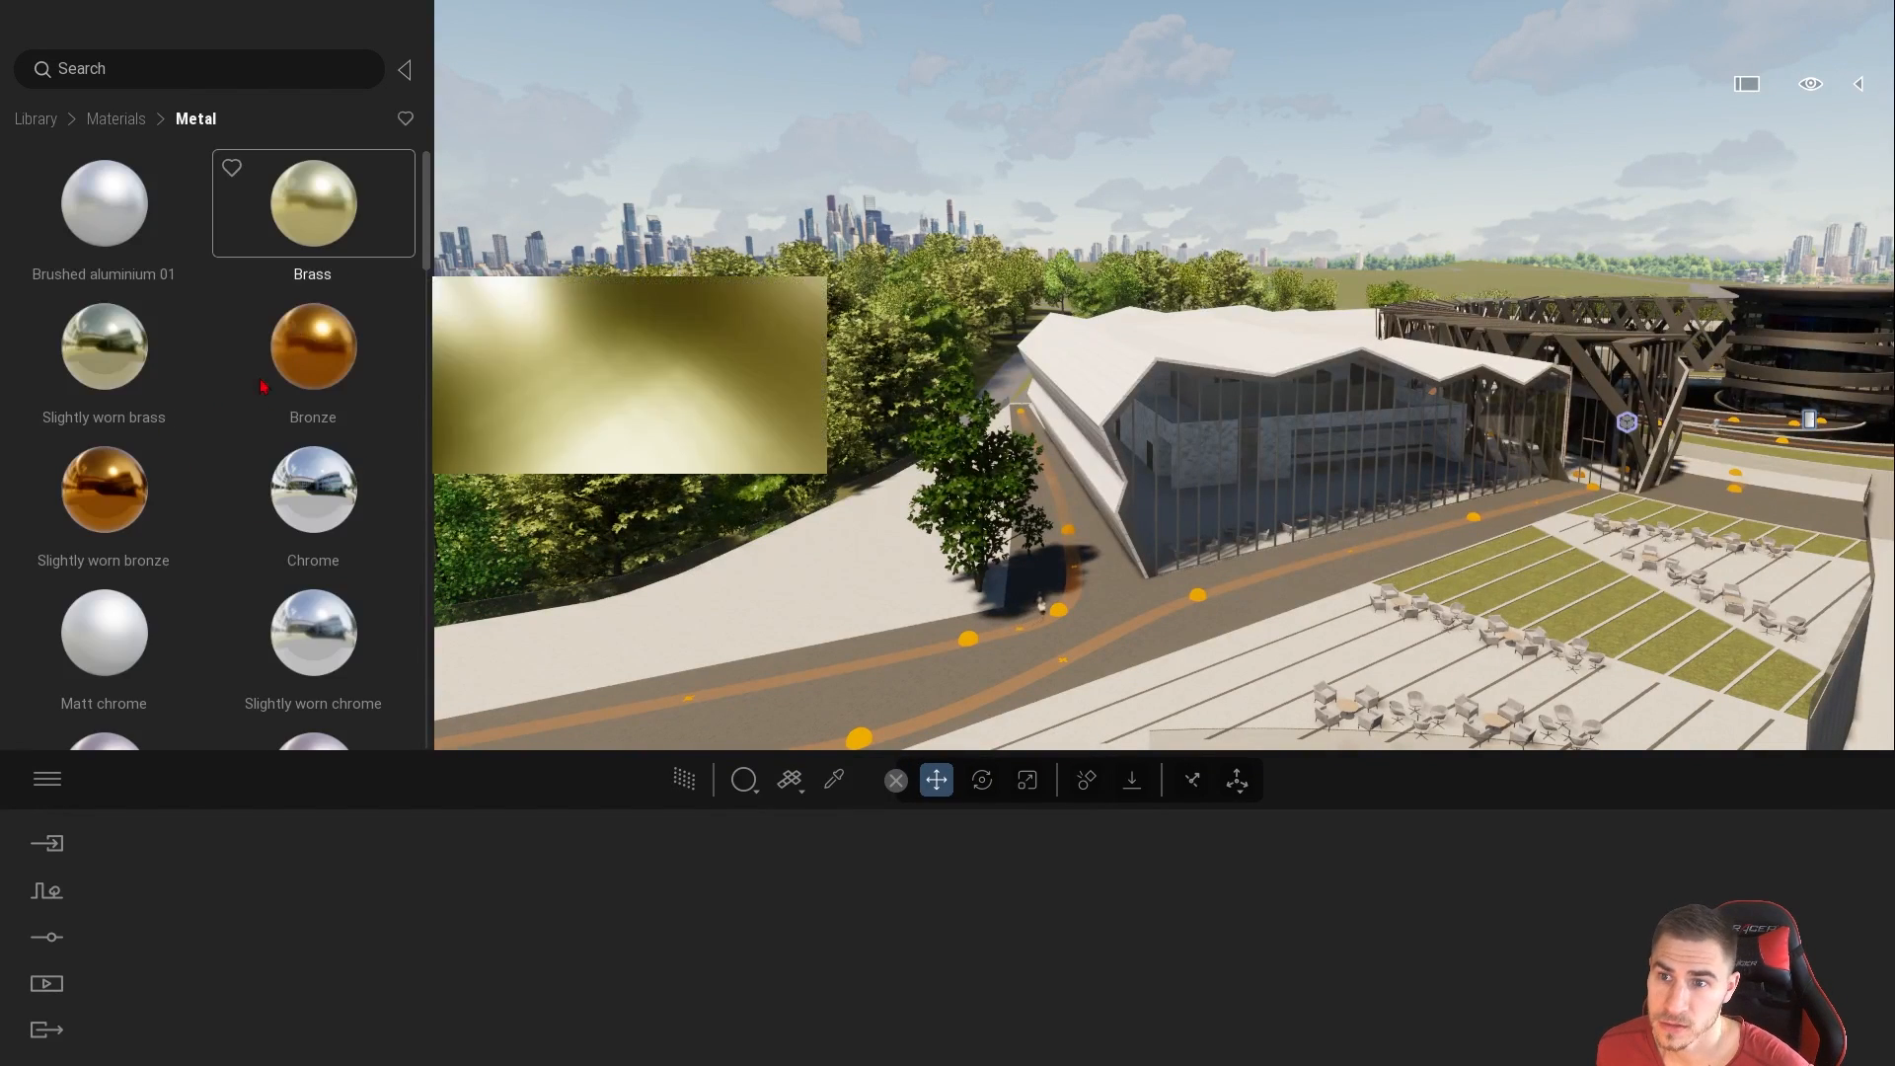
scroll(228, 395, "down", 1)
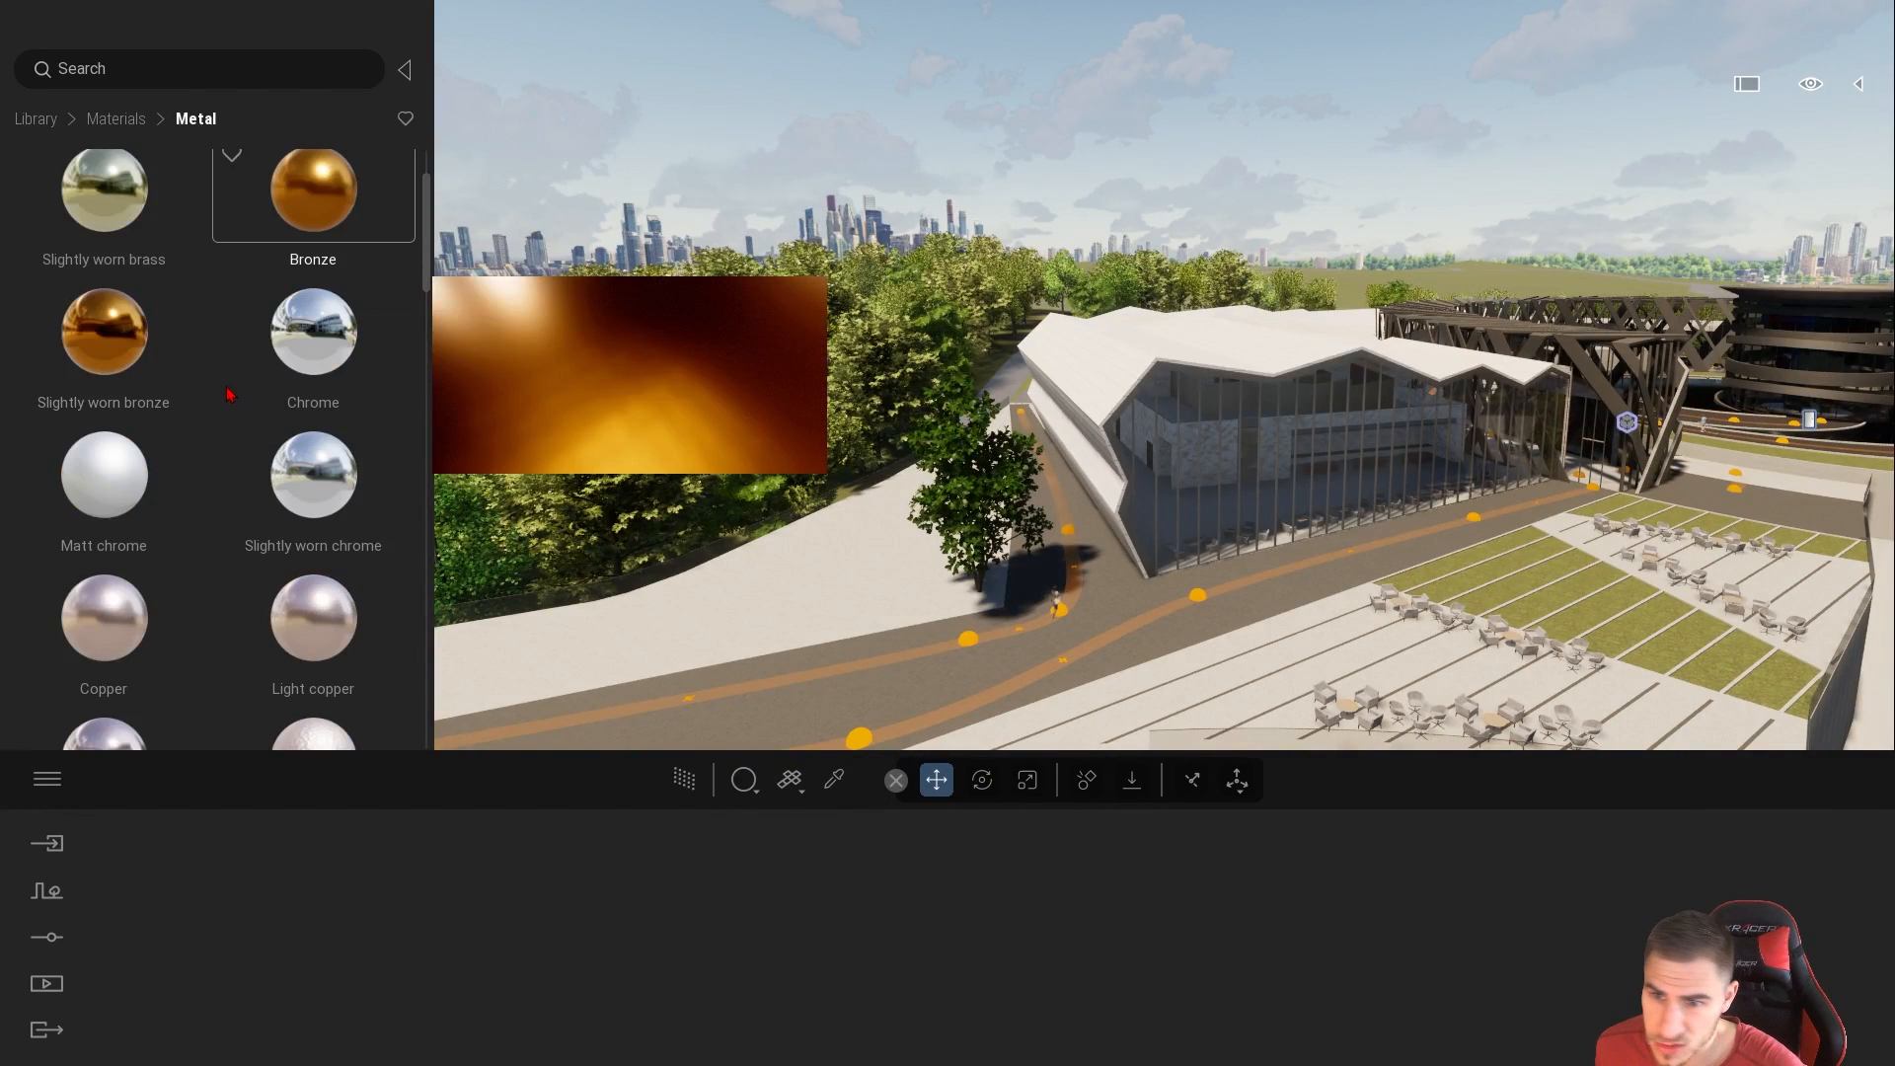
scroll(227, 395, "down", 5)
left_click_drag(103, 528, 1099, 405)
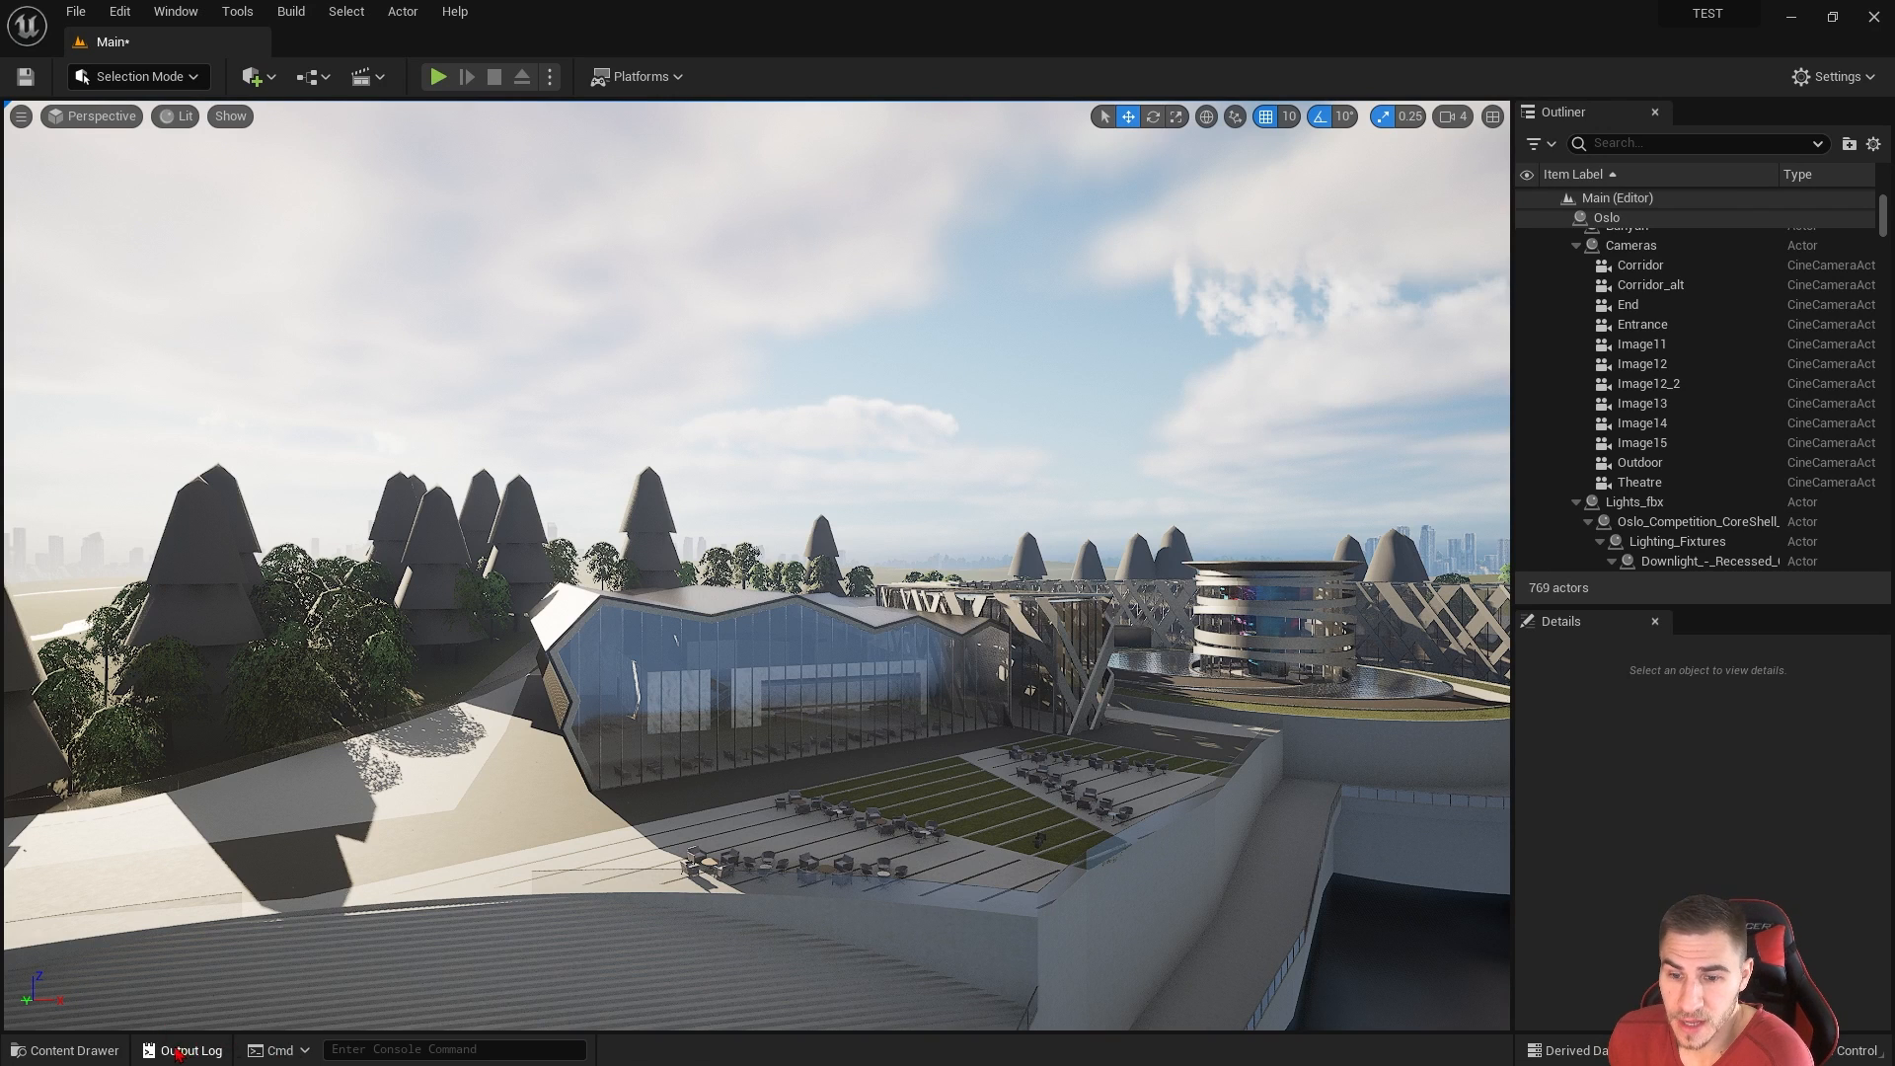
Step: Switch to Unreal Engine and reimport the Oslo Datasmith scene with all processing options, Datasmith Scene Actors and Re-Spawn Deleted Actors enabled
left_click(65, 1050)
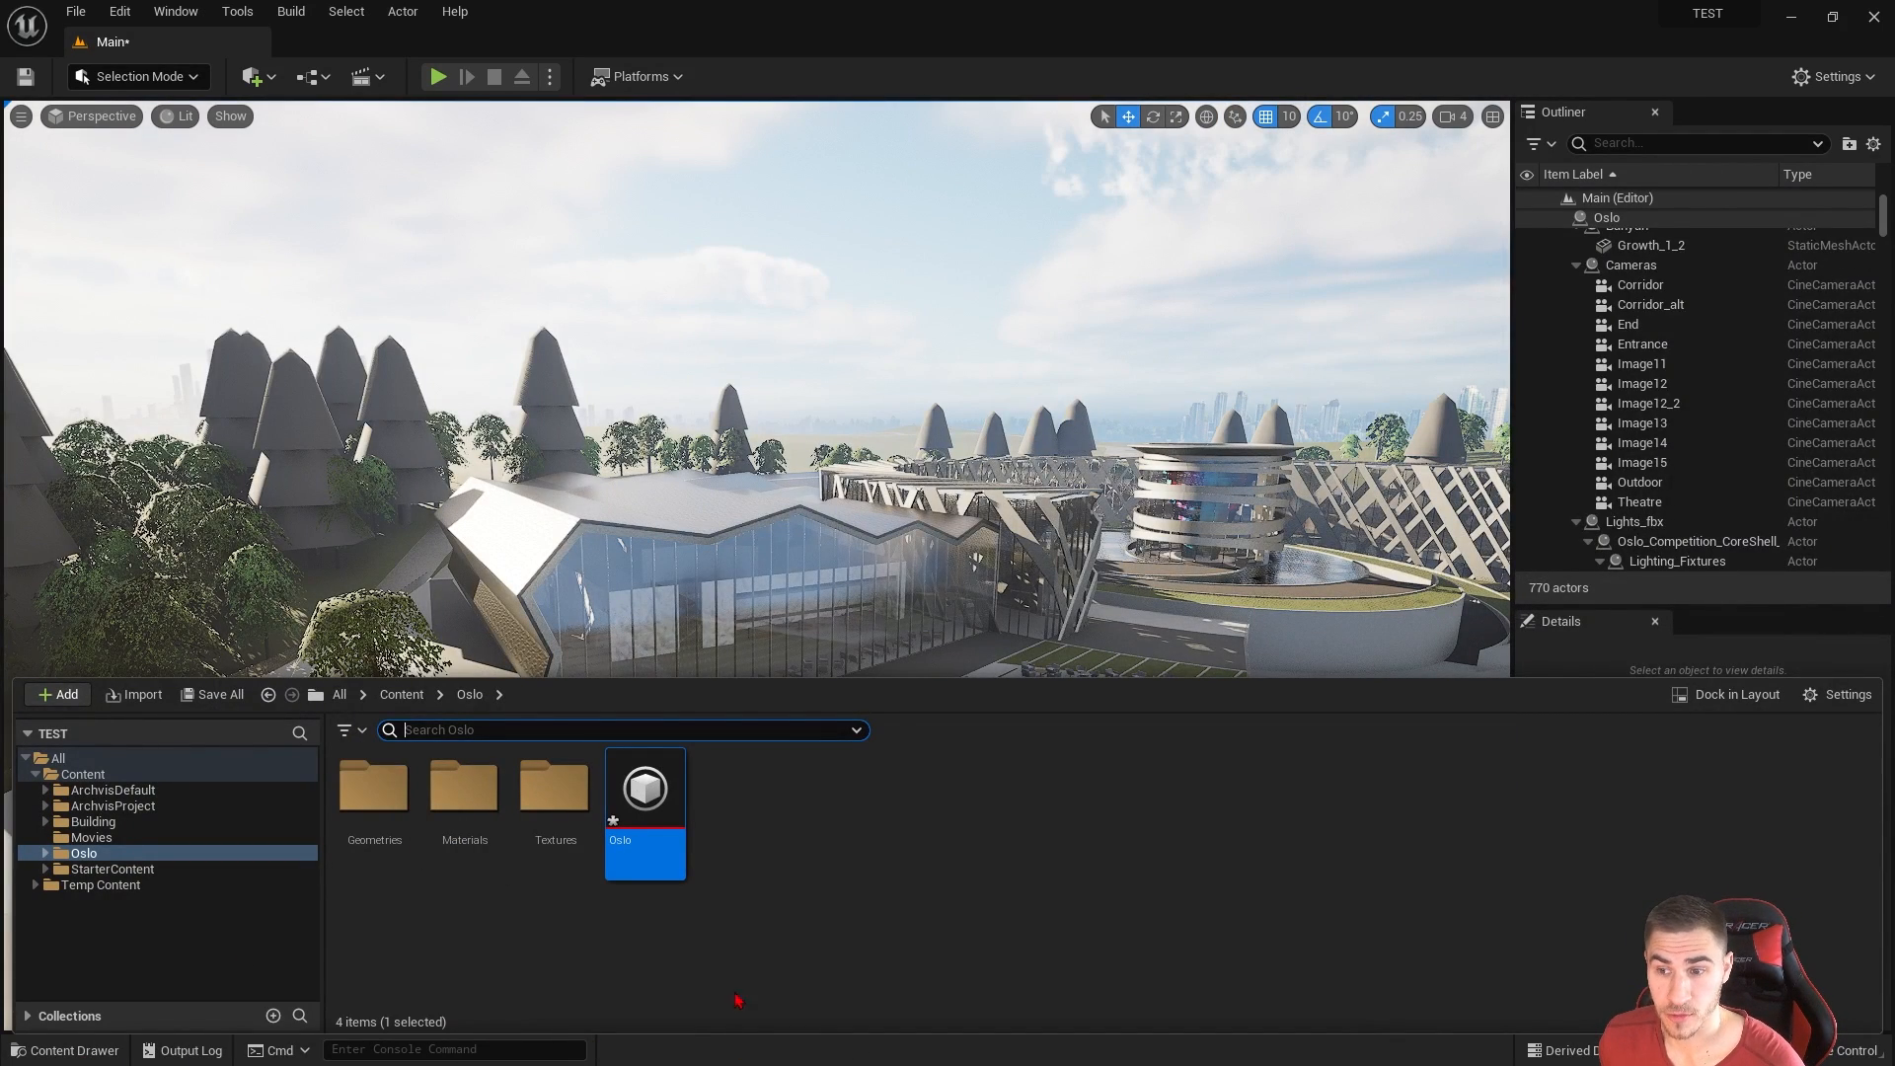
mouse_move(689, 800)
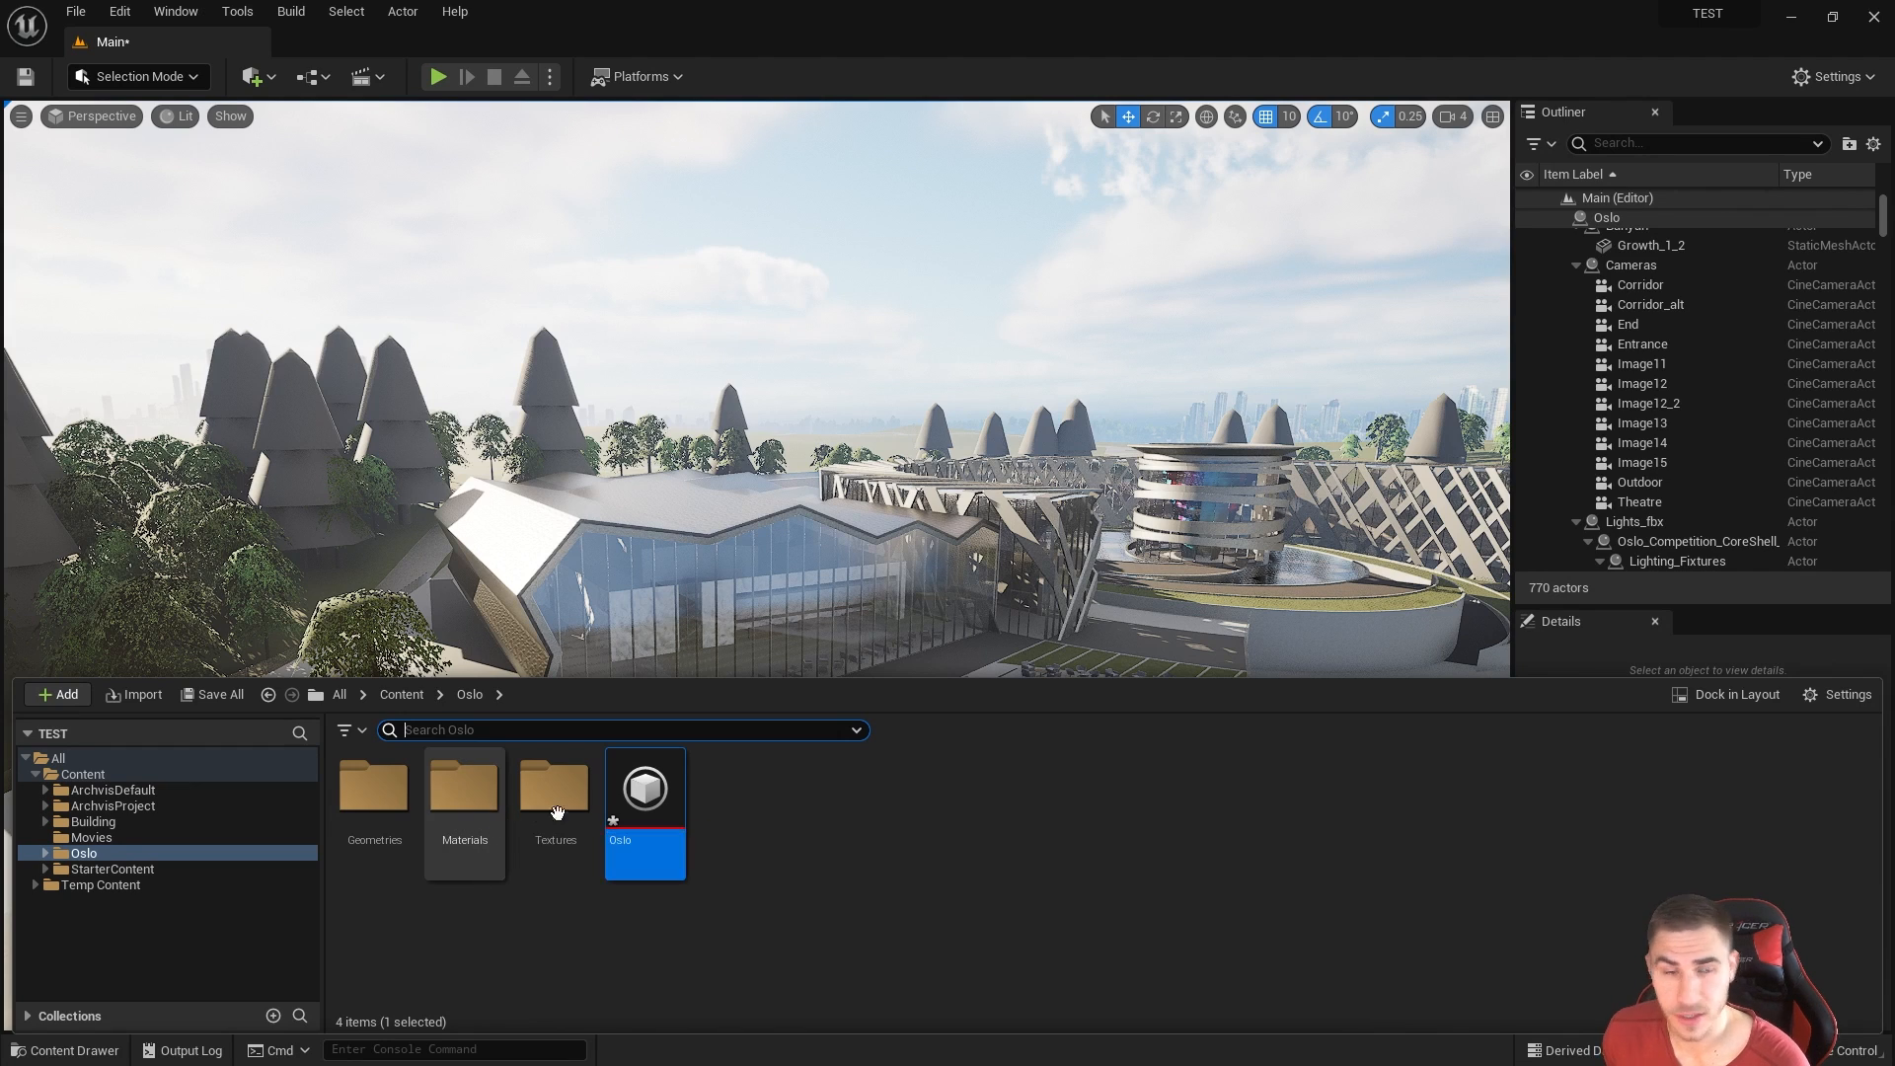
mouse_move(643, 788)
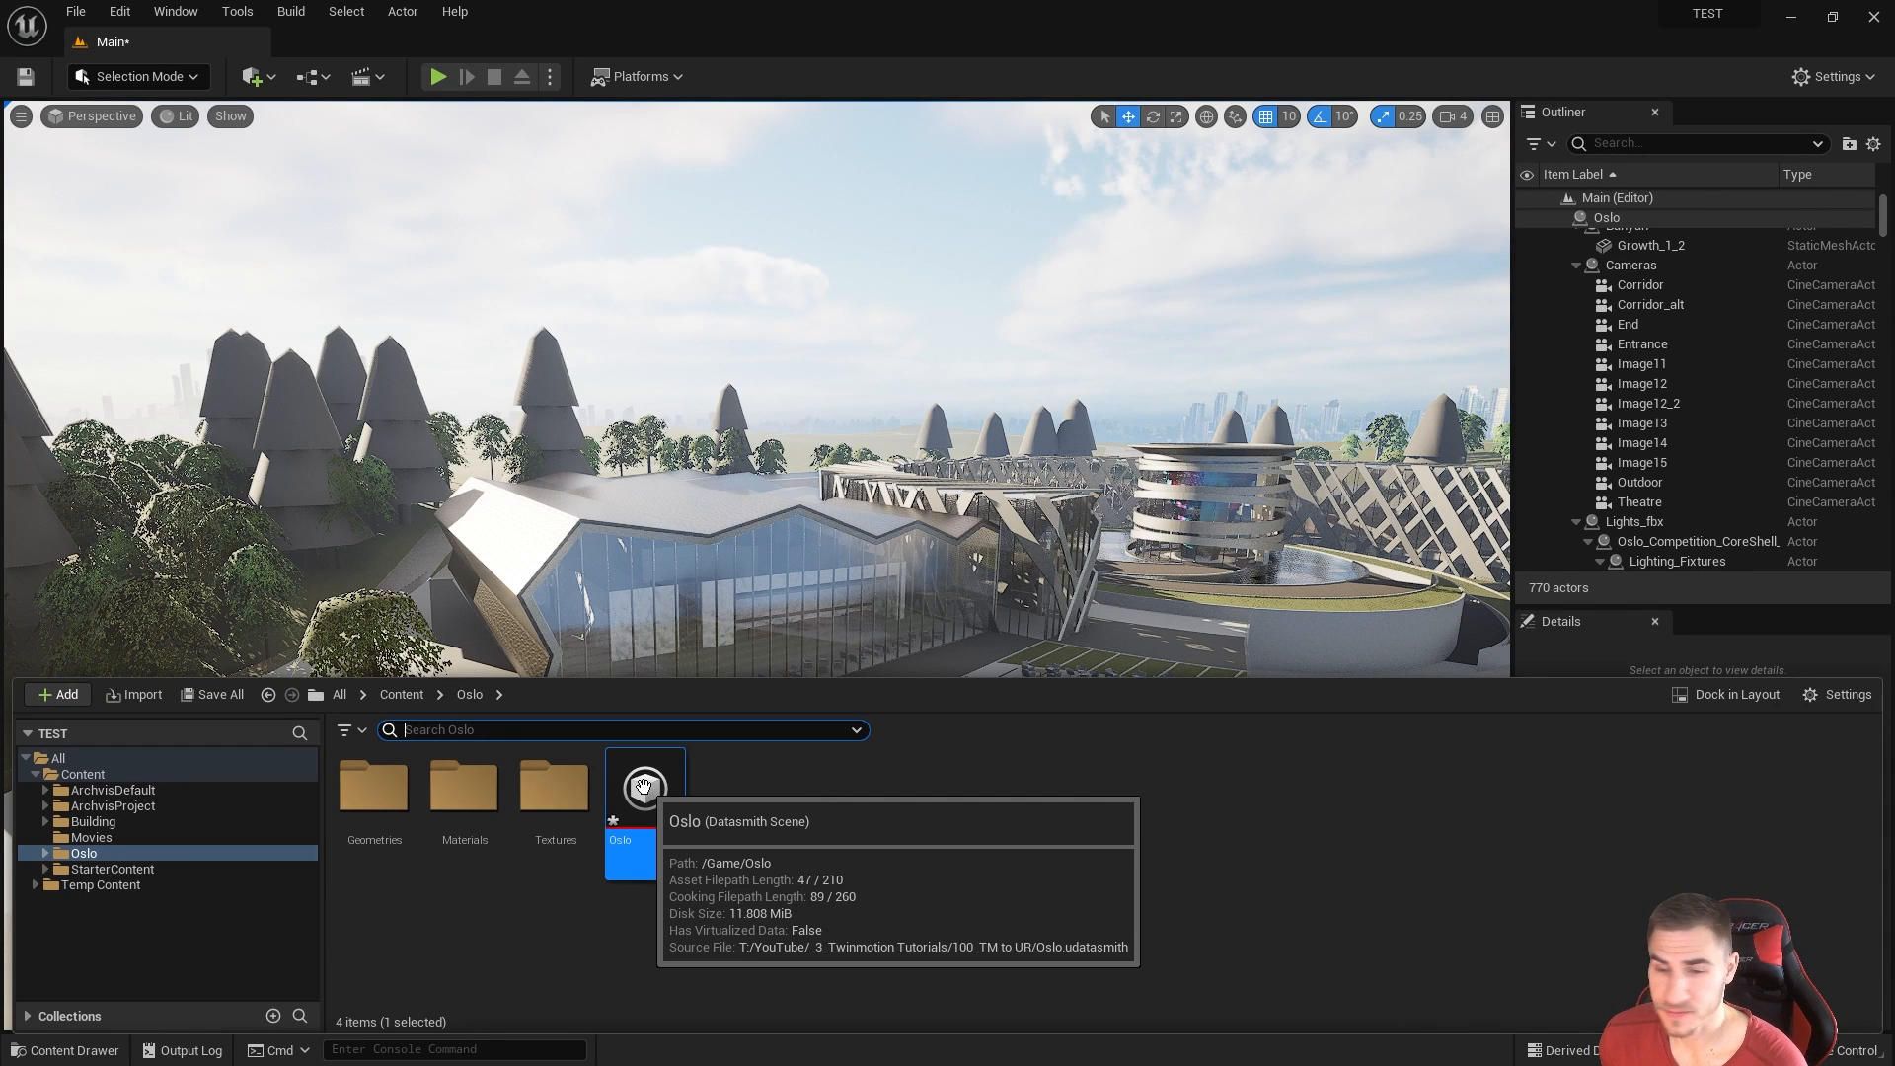
right_click(644, 787)
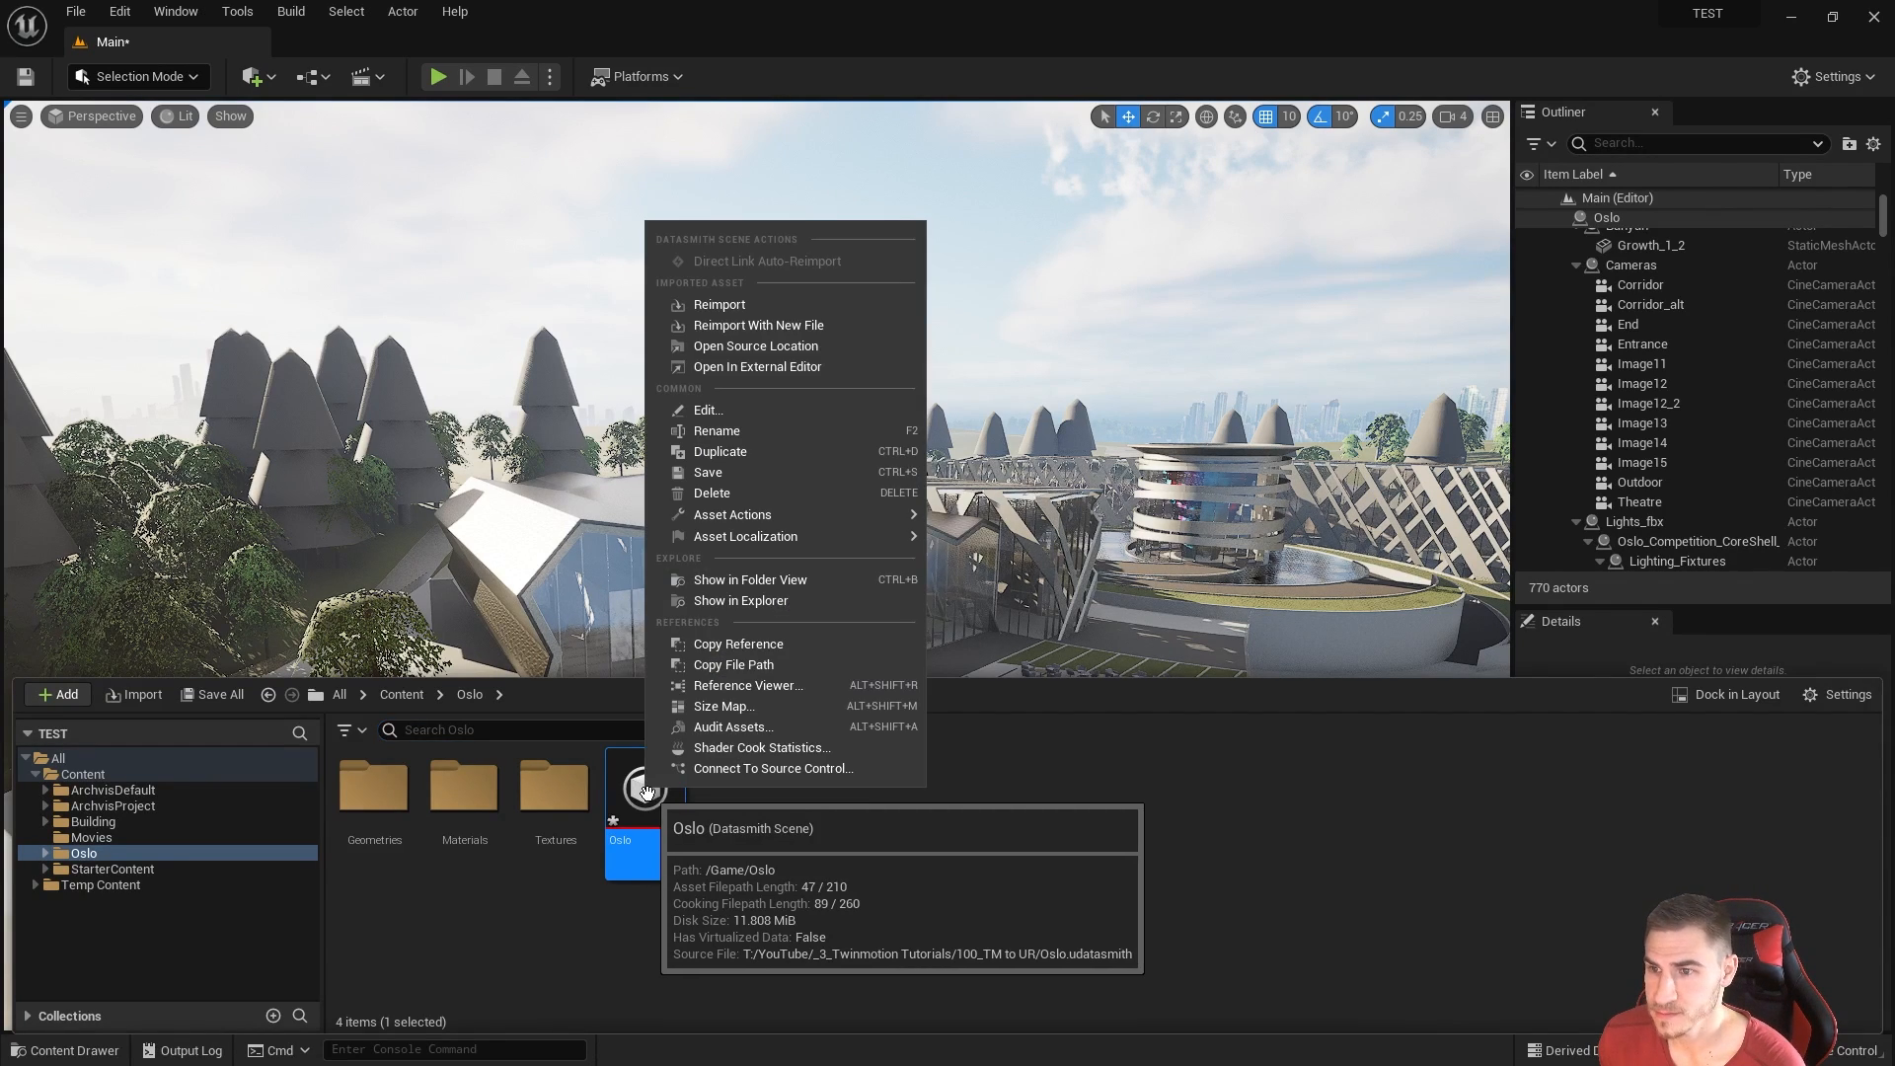
mouse_move(780, 533)
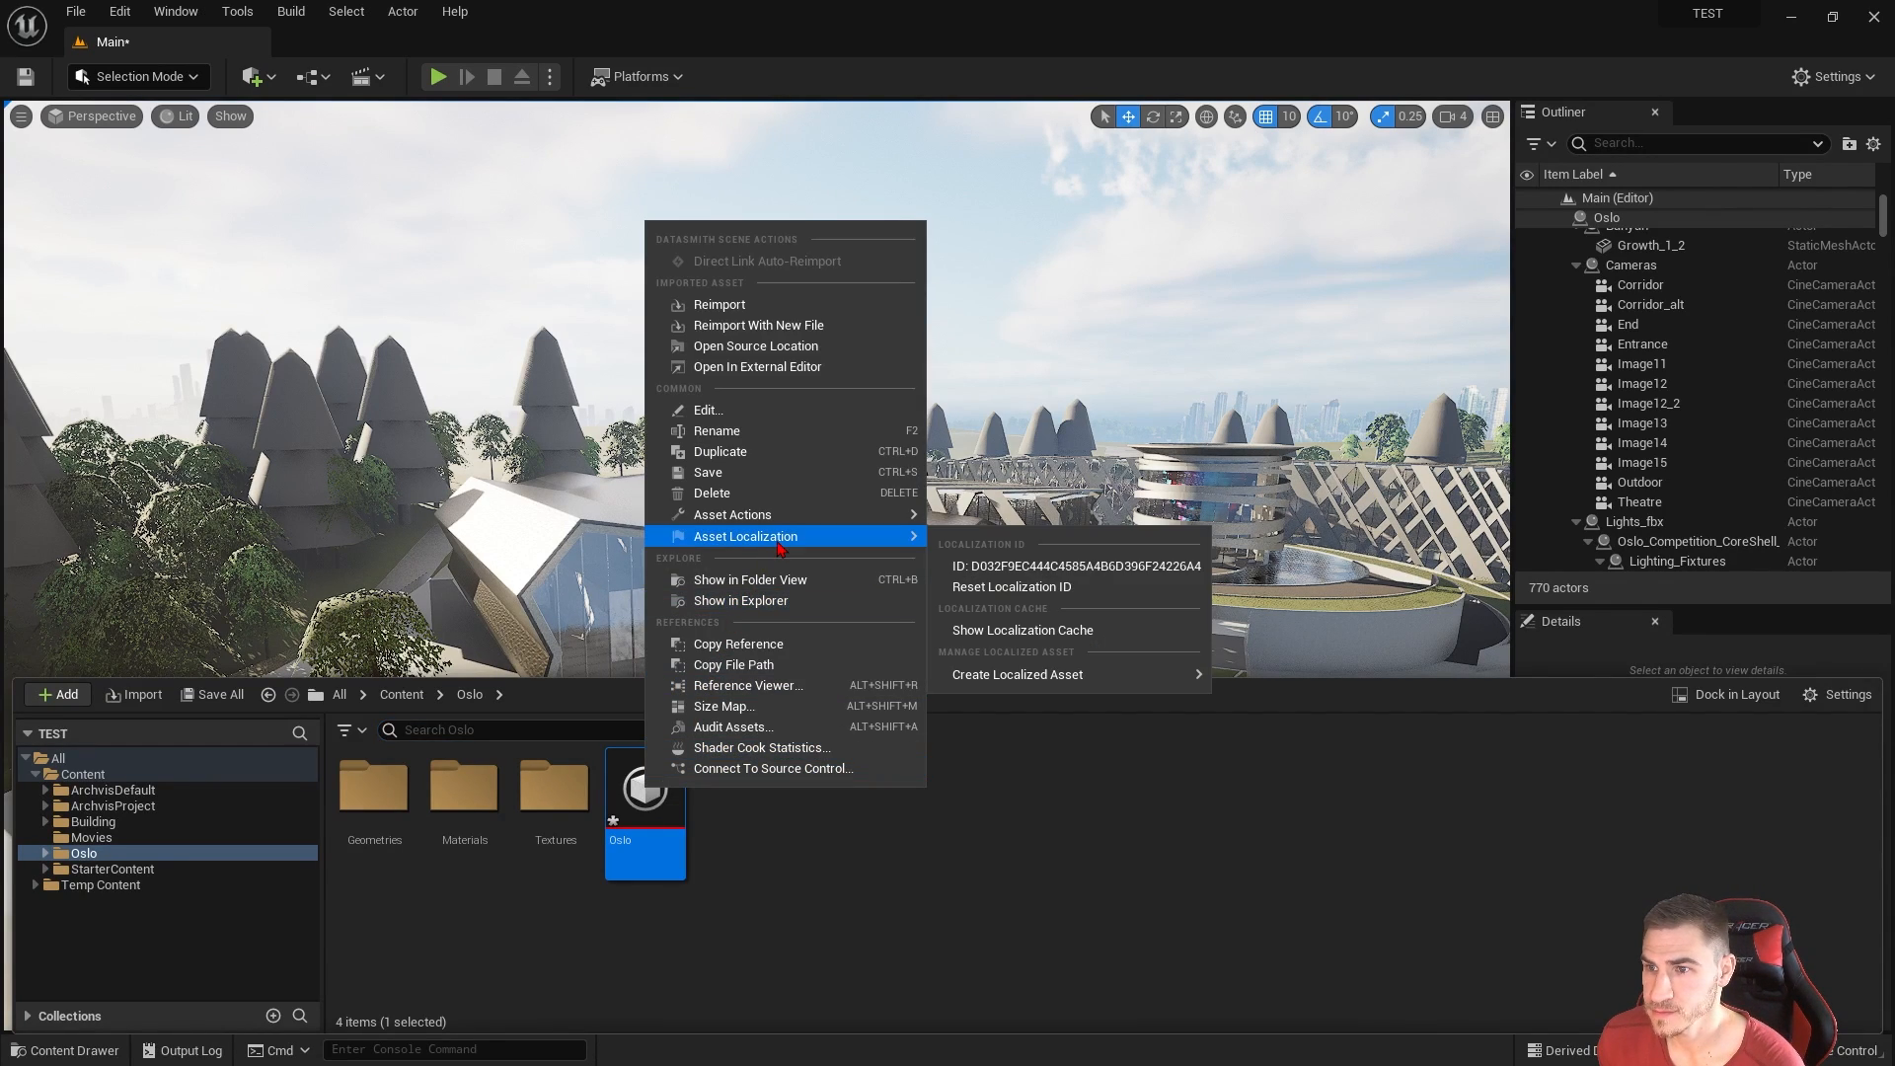
left_click(761, 308)
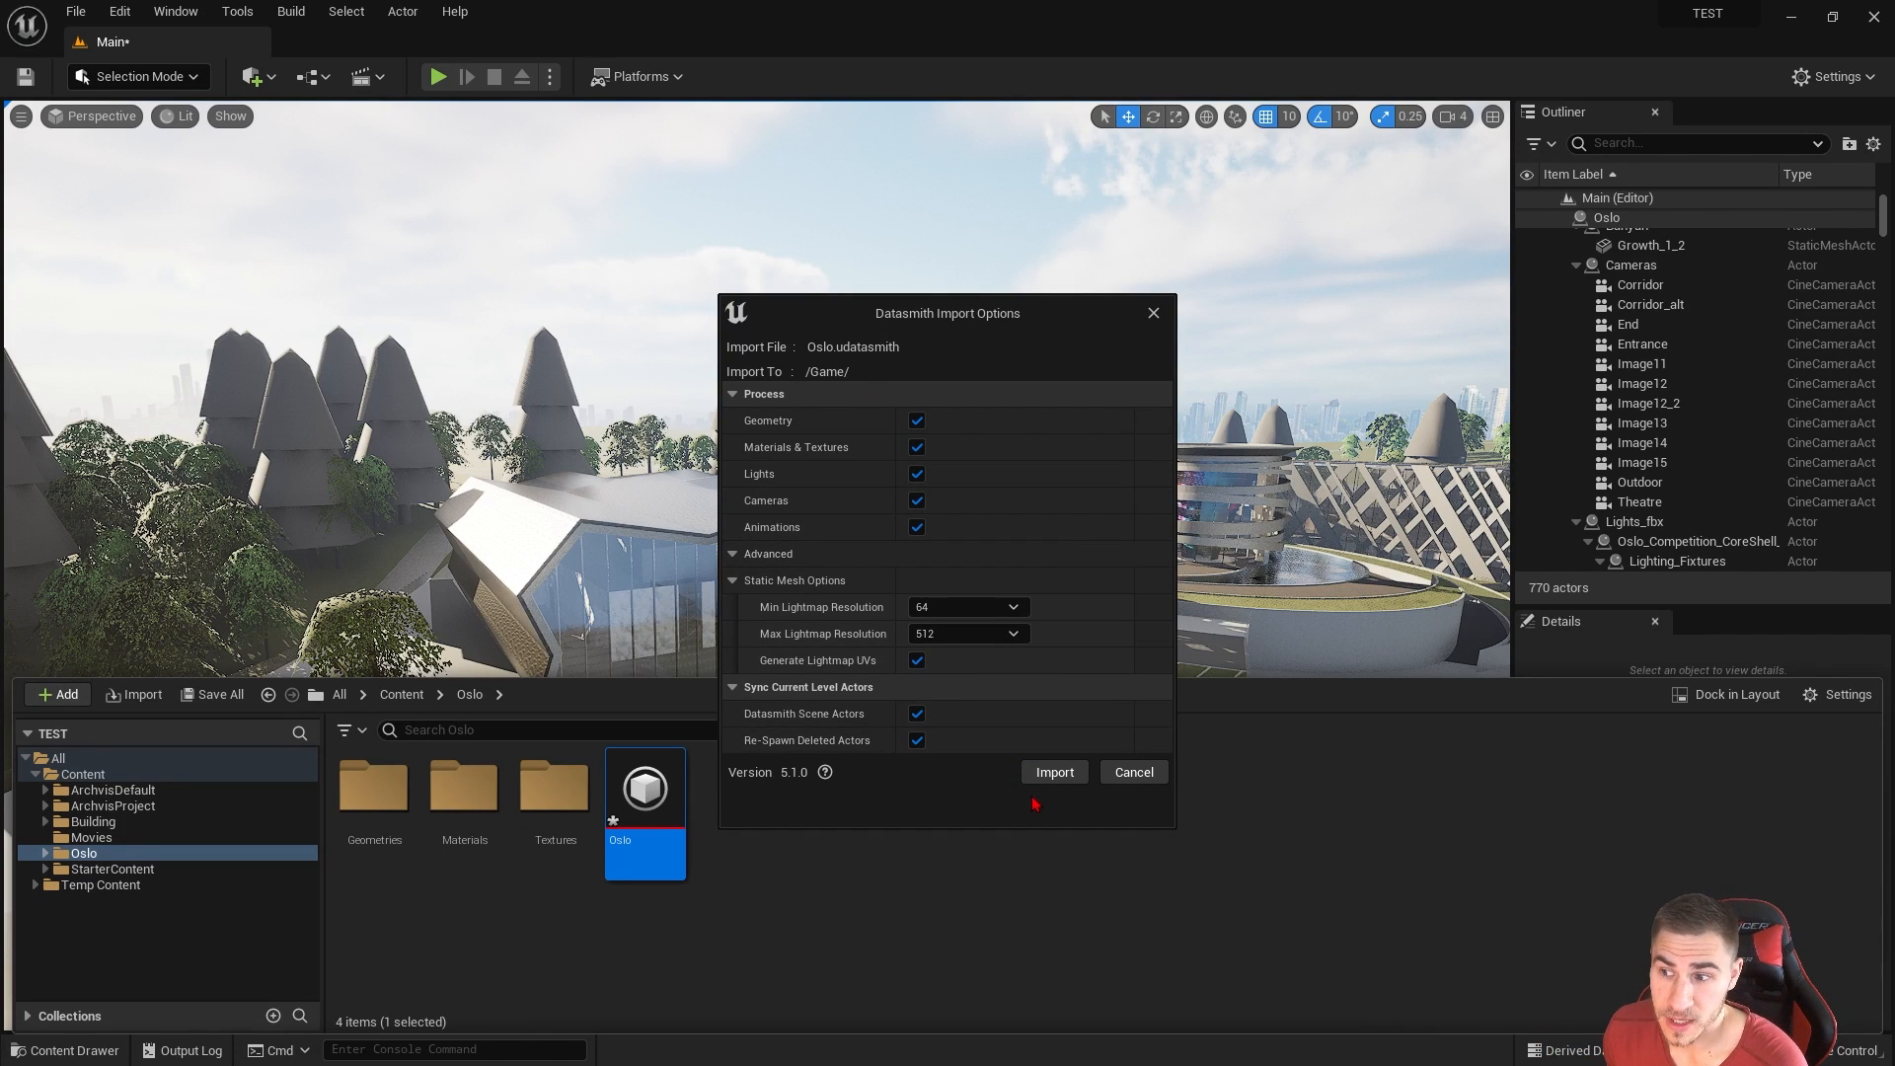
left_click(1052, 773)
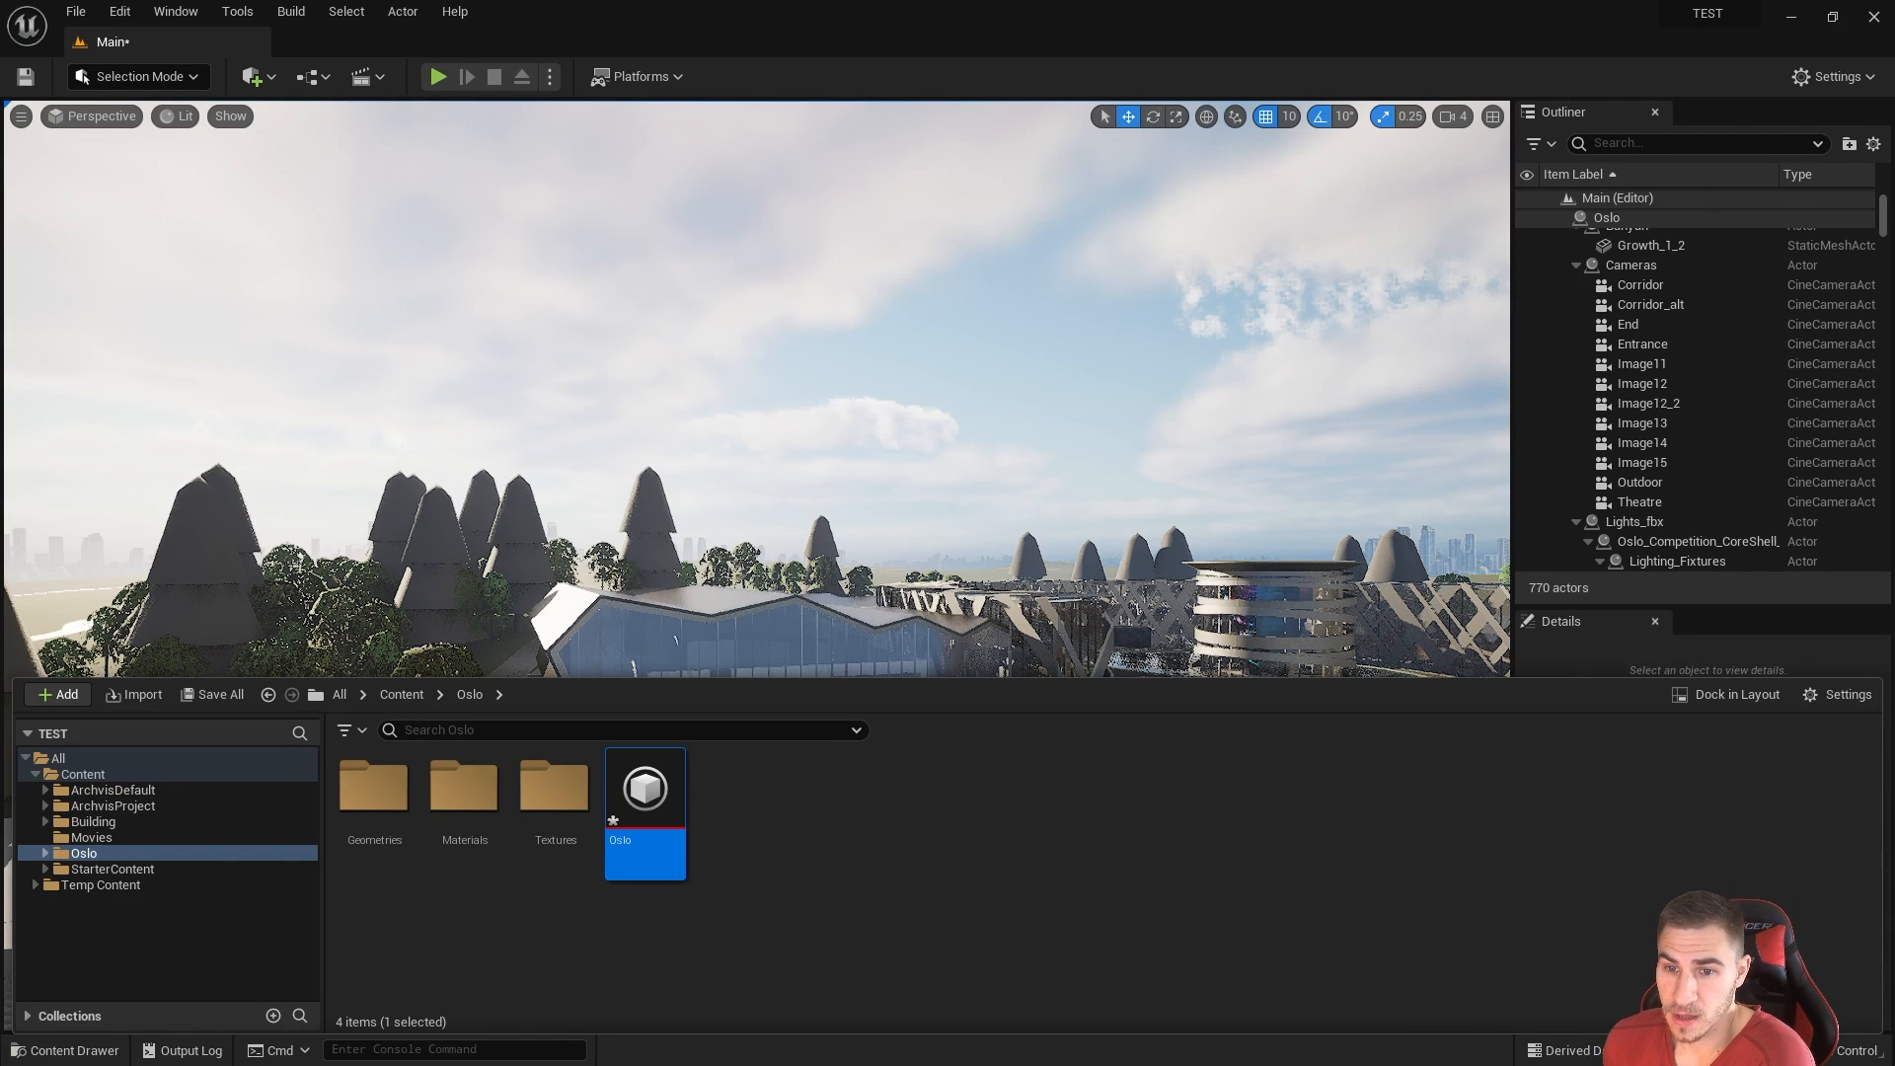
key("ctrl+space")
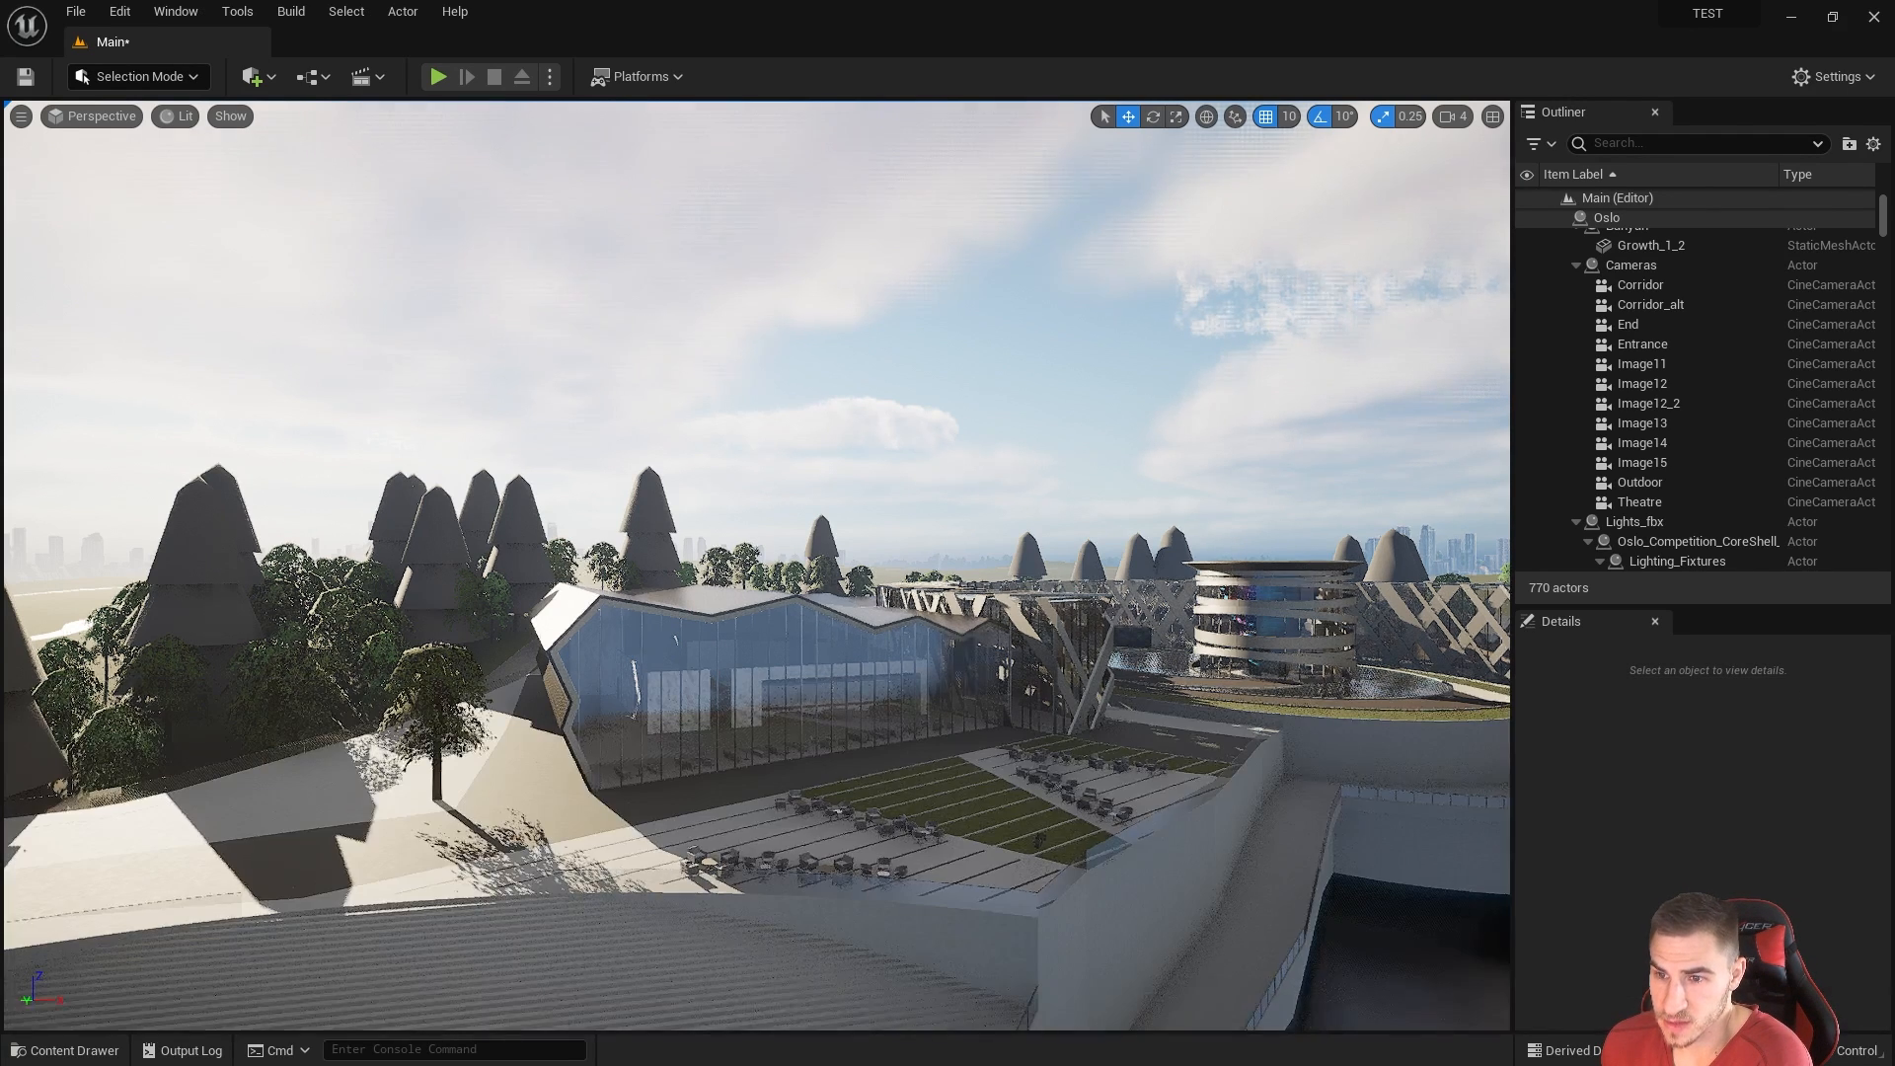